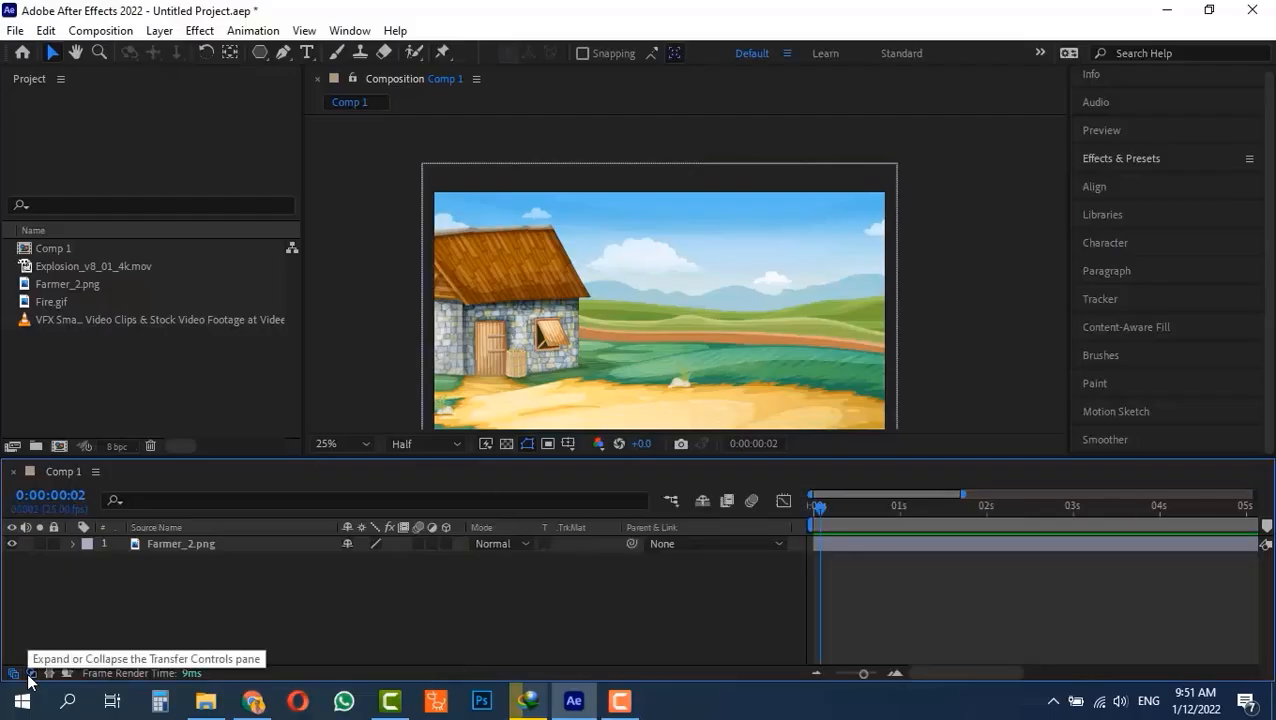
Toggle the timeline's transfer controls pane and hide the Modes column.
click(29, 677)
click(29, 677)
right_click(514, 533)
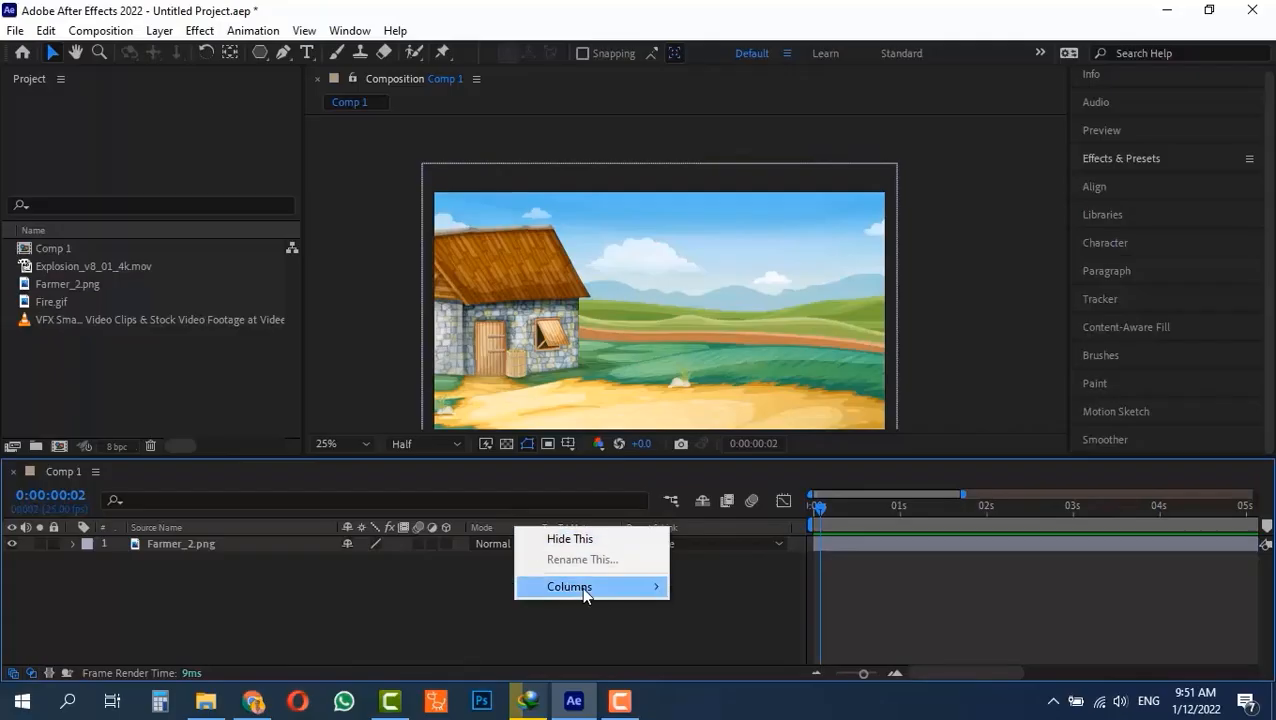
mouse_move(583, 589)
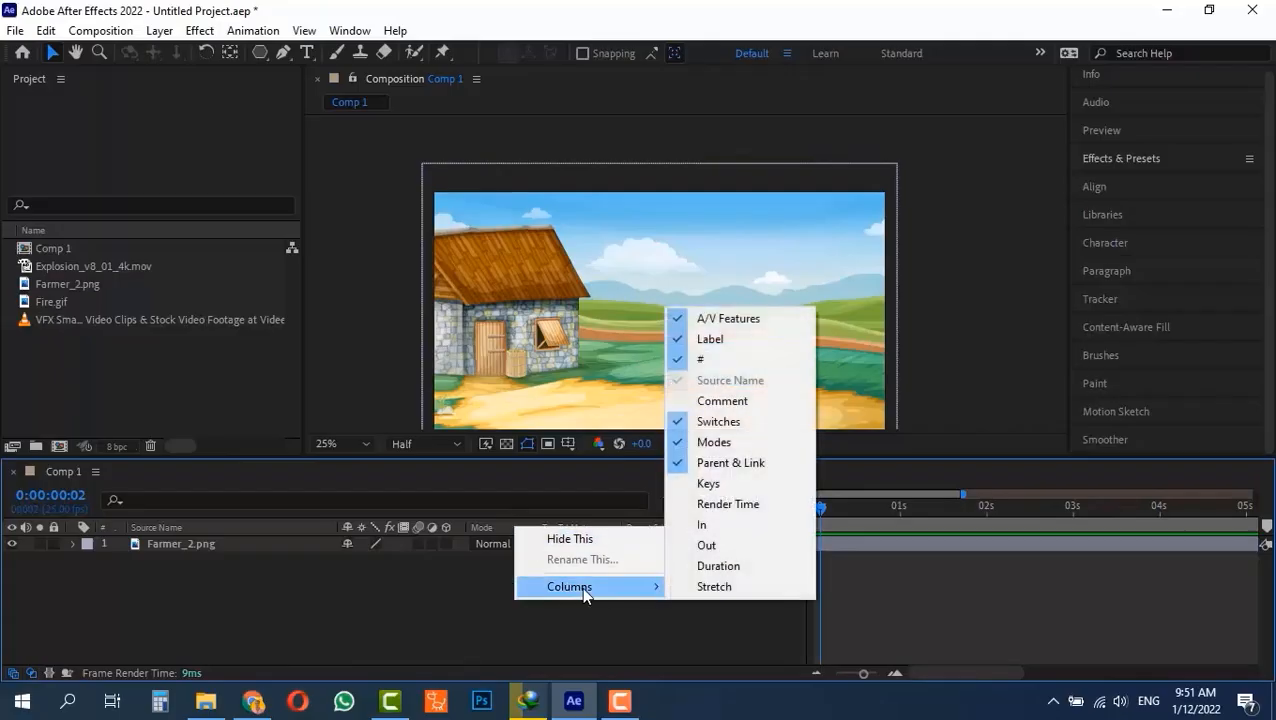
click(735, 446)
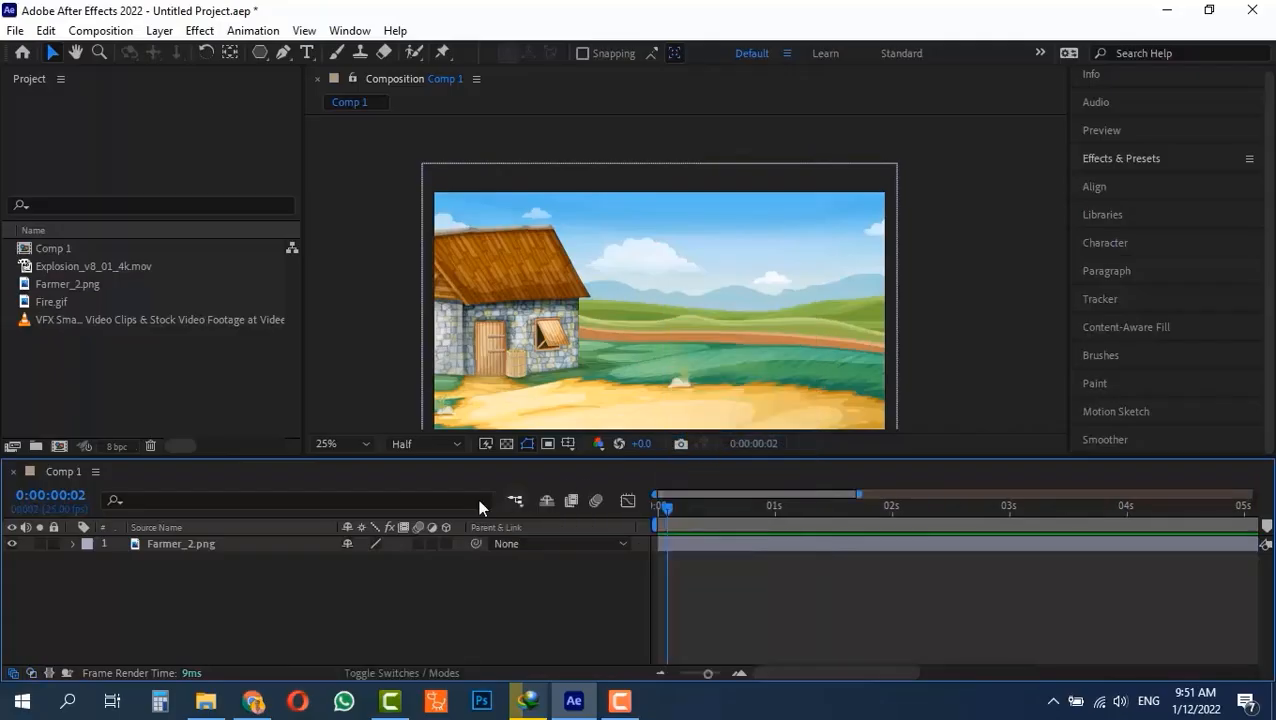
Show the Modes column in the timeline again.
right_click(463, 530)
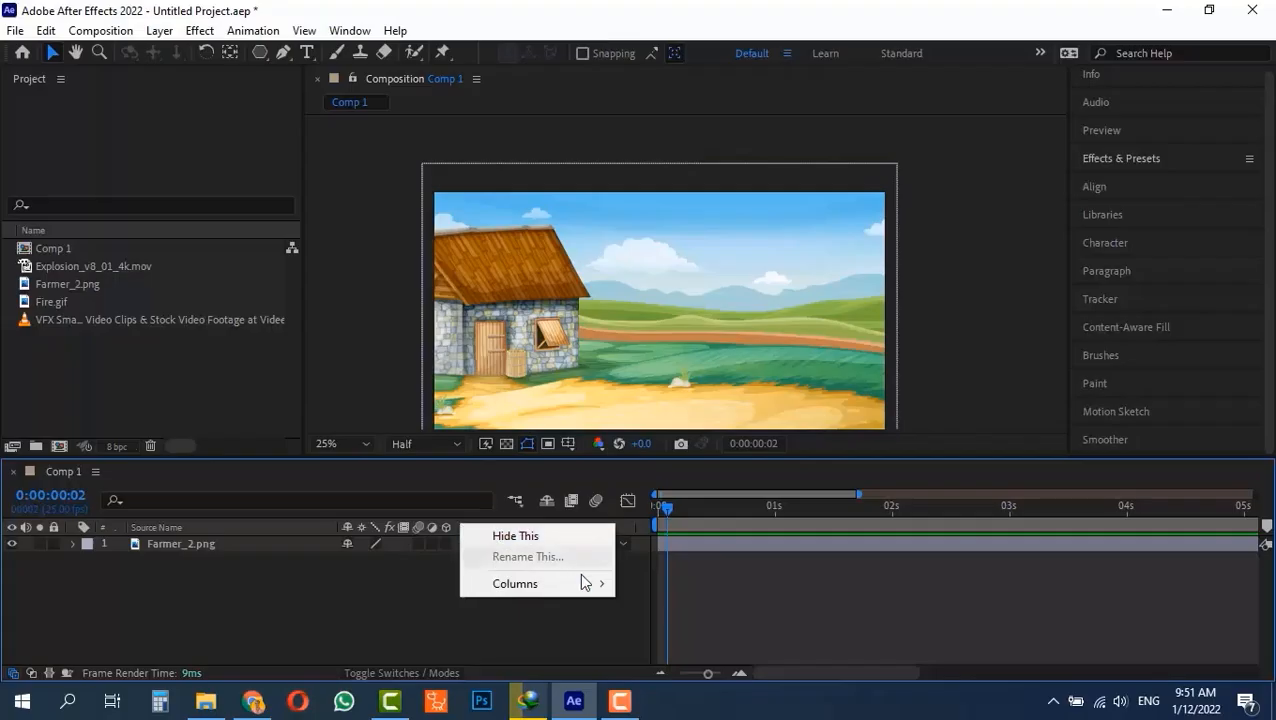
mouse_move(584, 582)
click(660, 439)
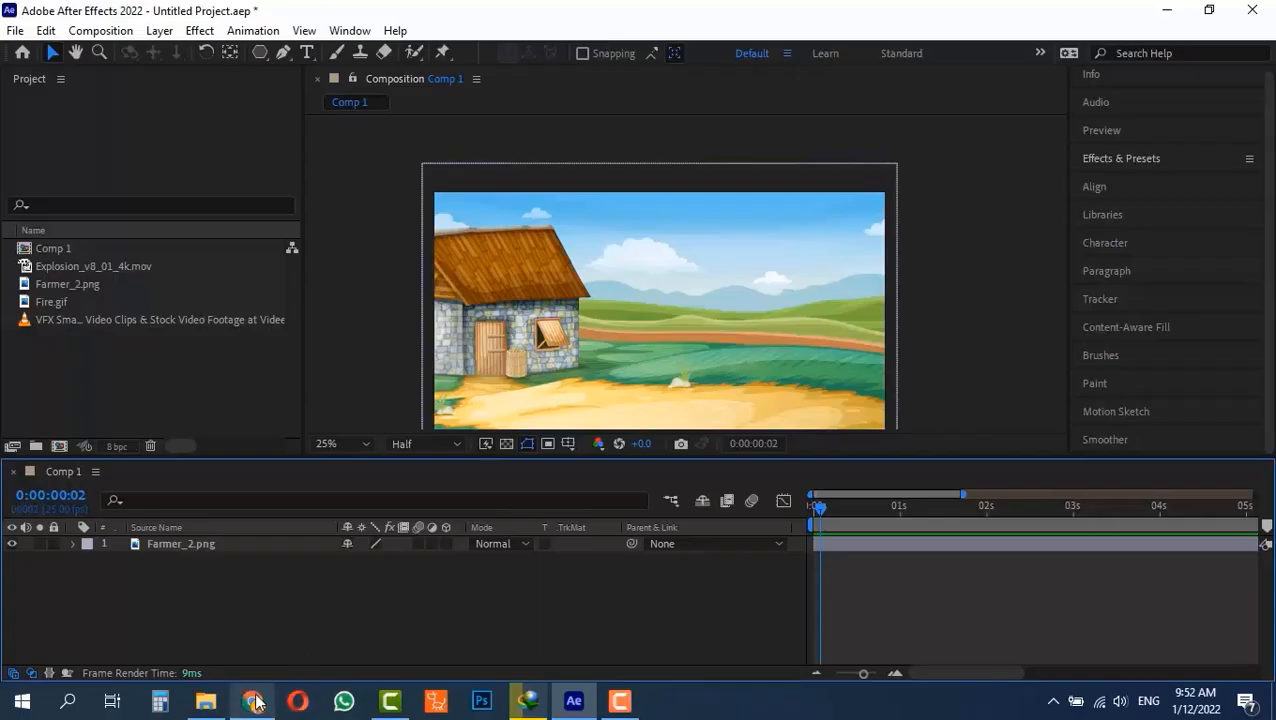
Switch to Chrome and browse the explosion stock videos in the Videezy results.
mouse_move(253, 701)
click(265, 580)
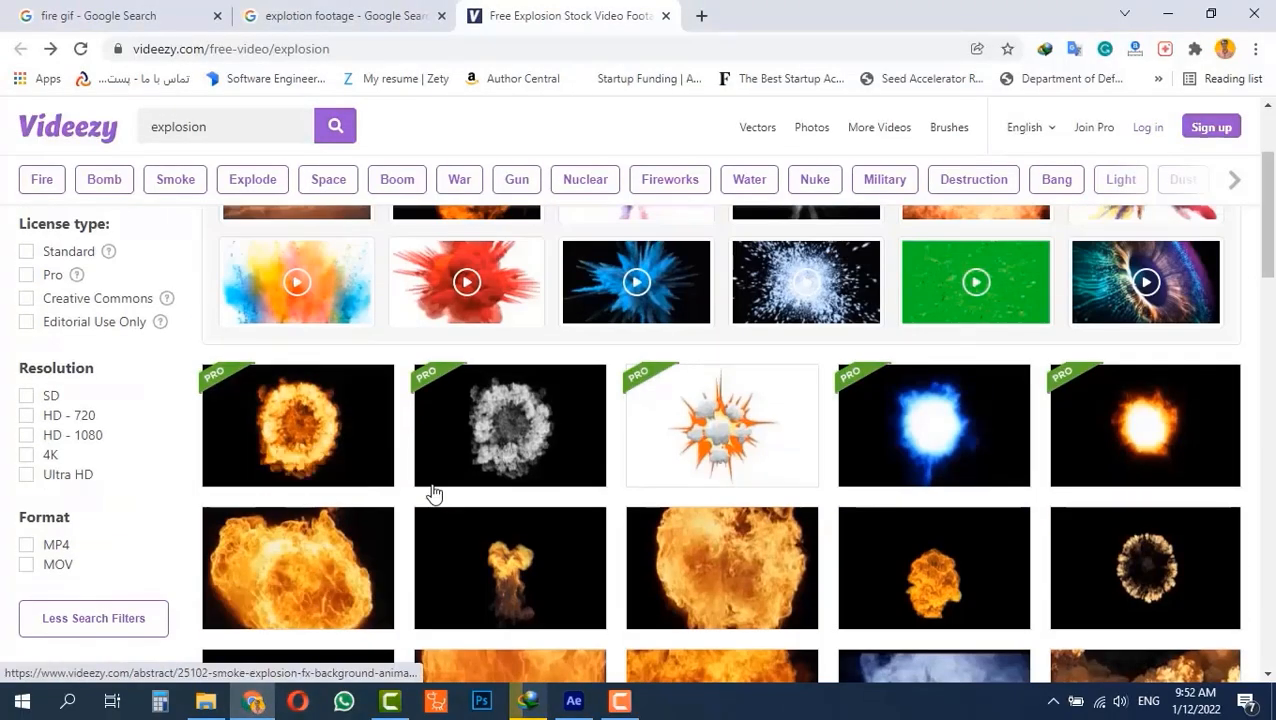
scroll(433, 490, down, 2)
scroll(308, 427, up, 1)
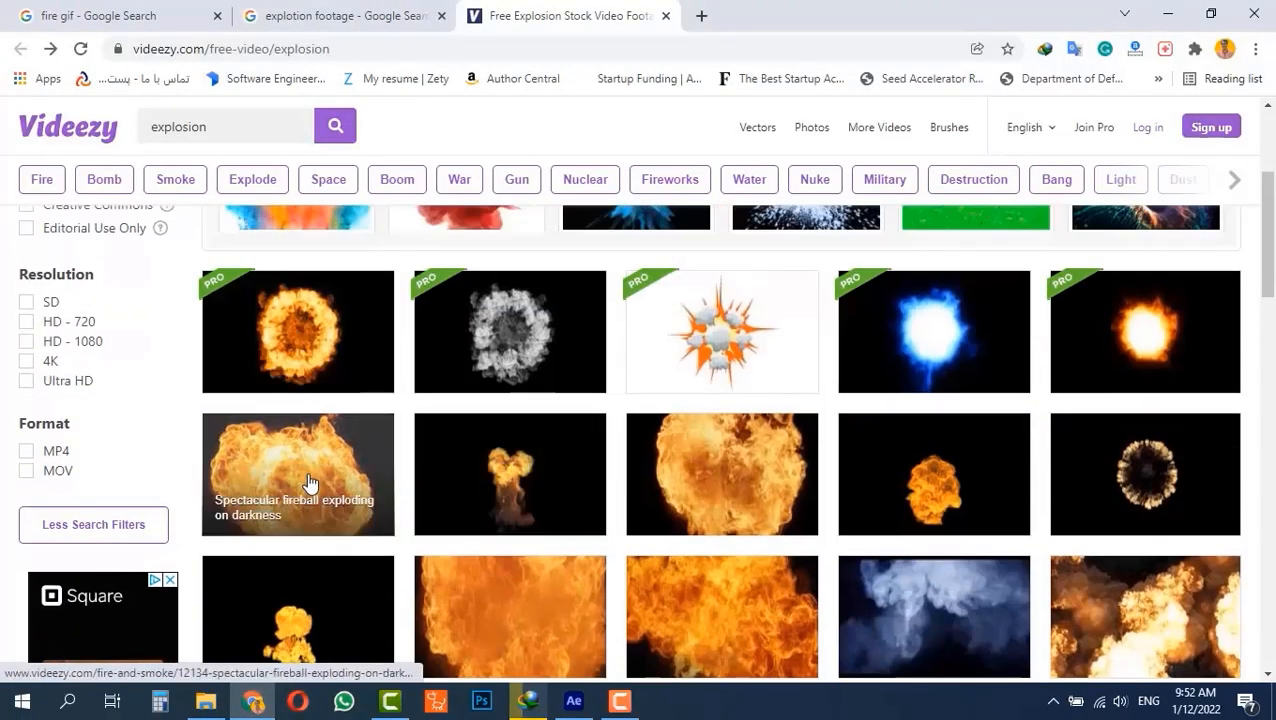
scroll(308, 482, up, 3)
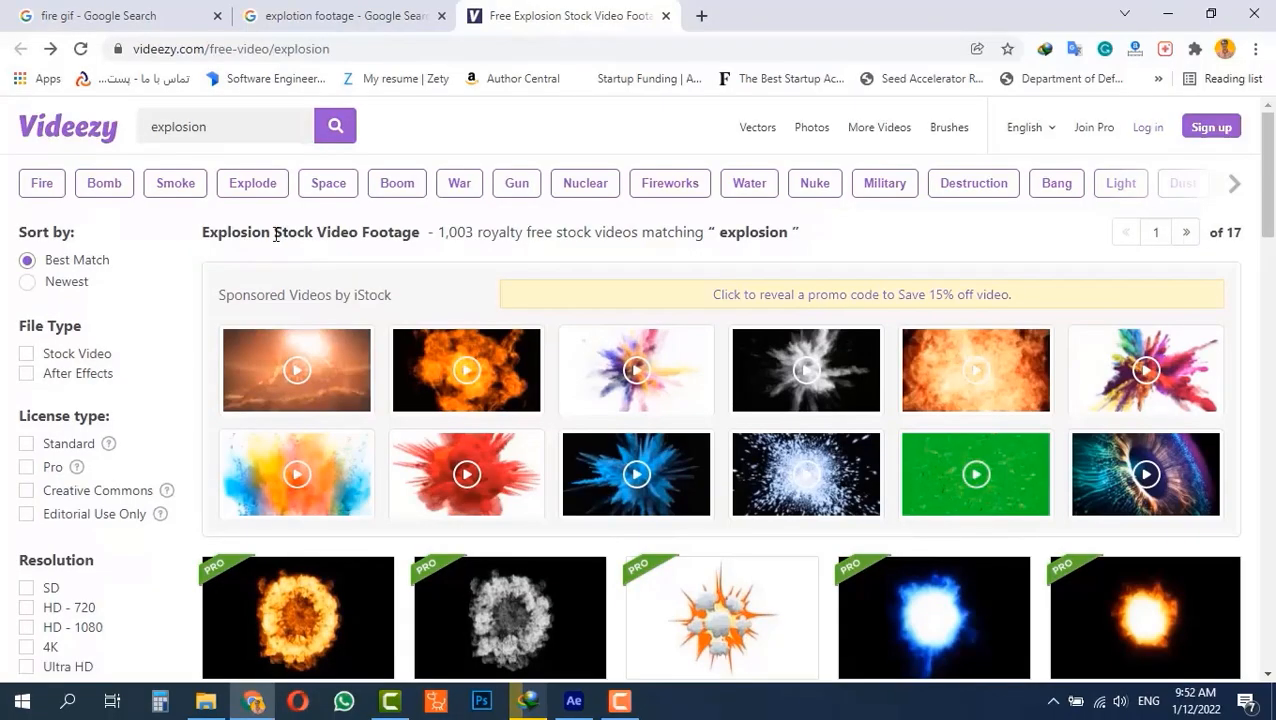
drag(205, 233, 277, 235)
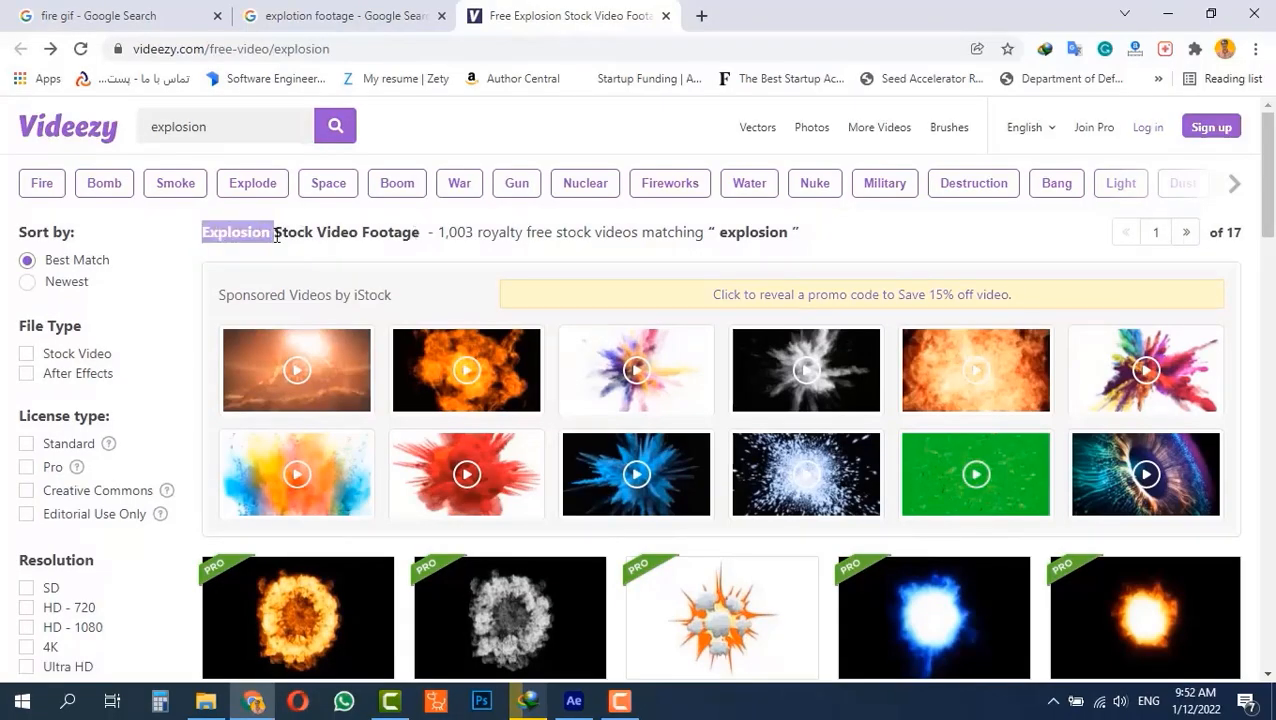
click(233, 234)
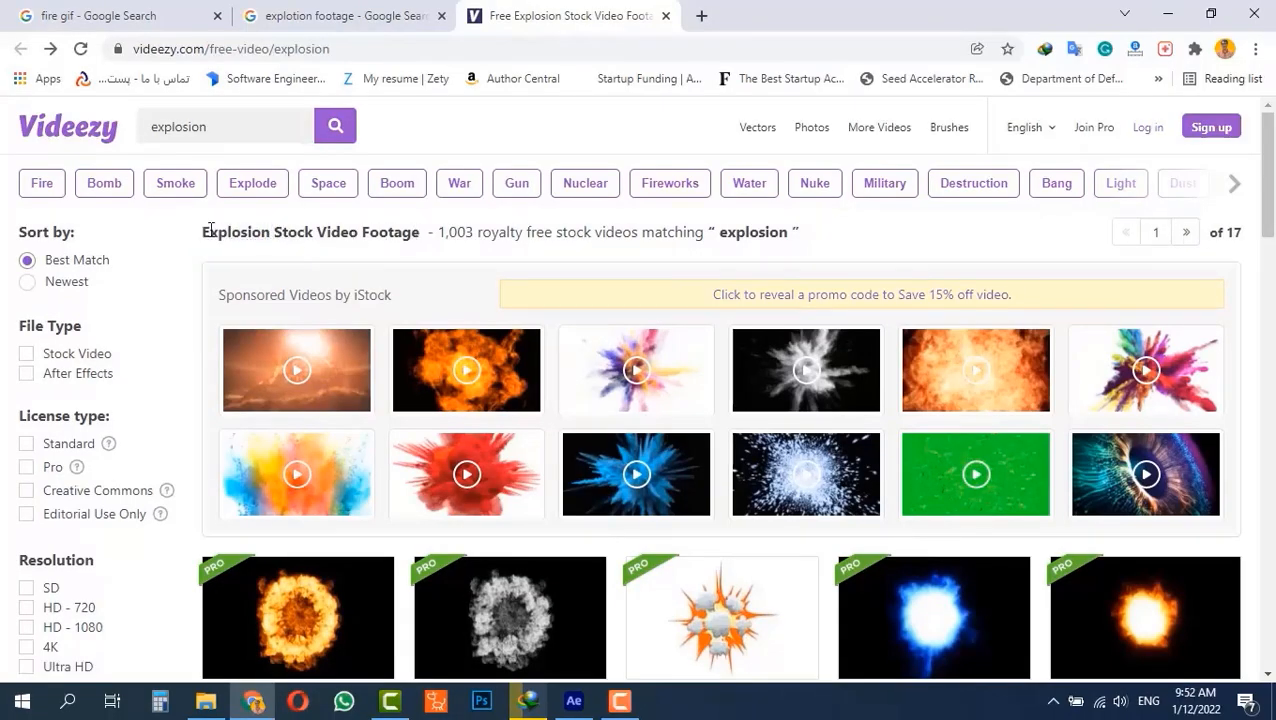
scroll(368, 488, down, 8)
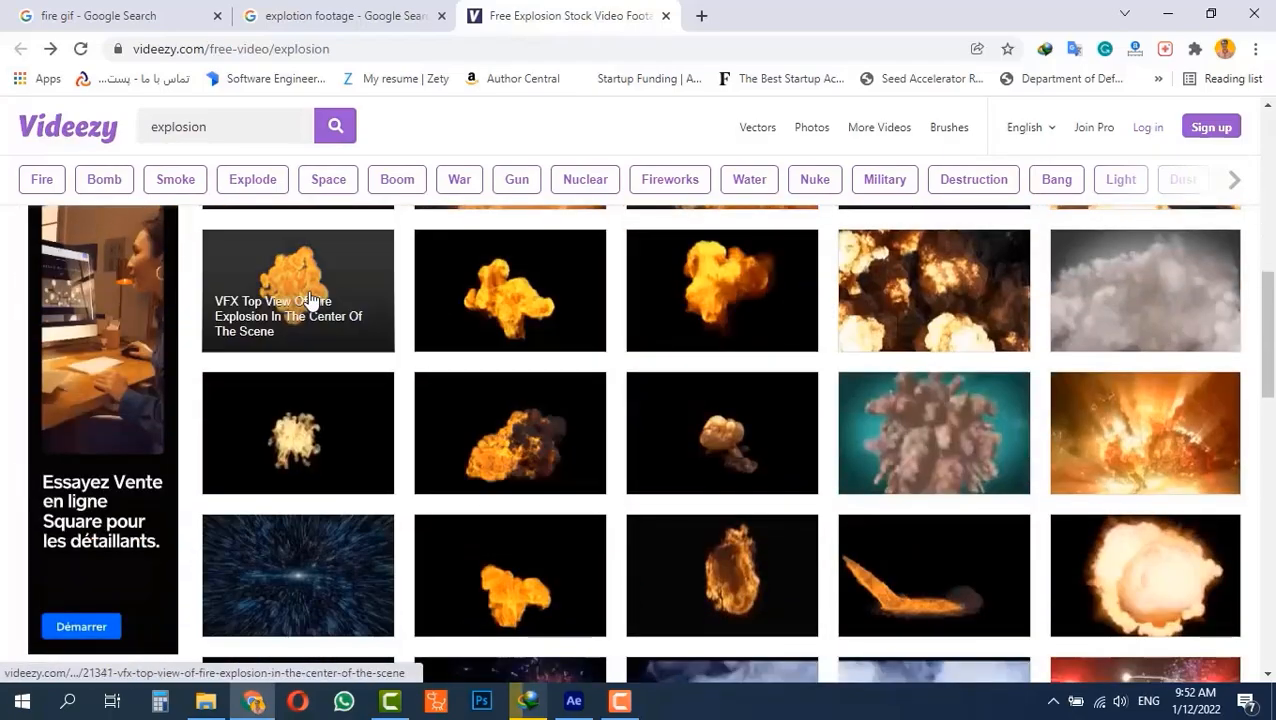
scroll(340, 360, up, 3)
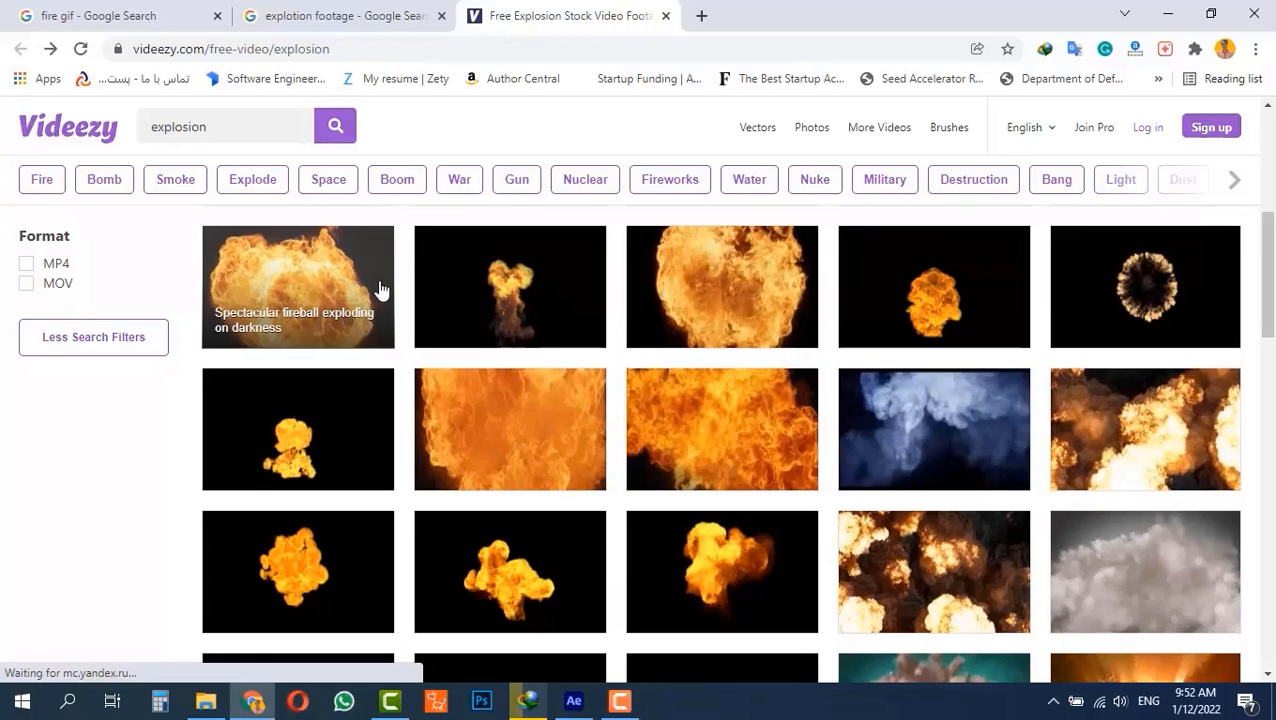
Open the "VFX Small Mushroom Fire Explosion That Surge From The Ground" video, play its preview and return to After Effects.
click(564, 302)
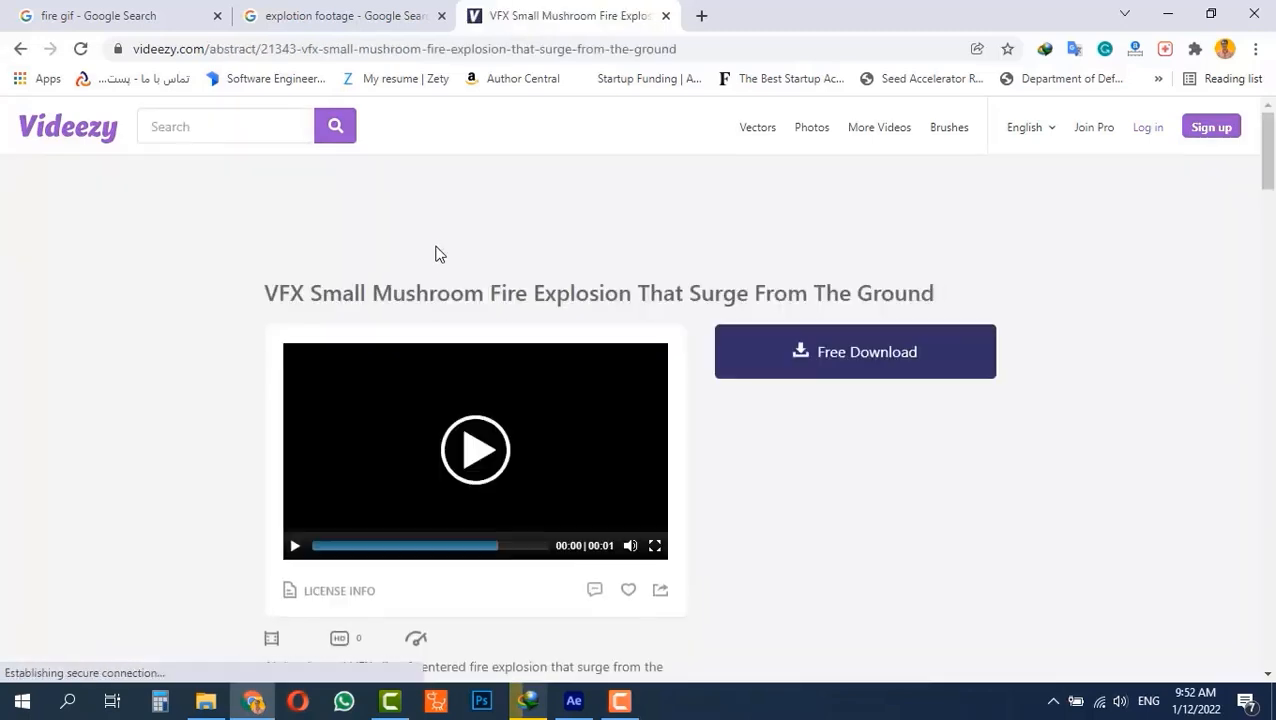
click(476, 458)
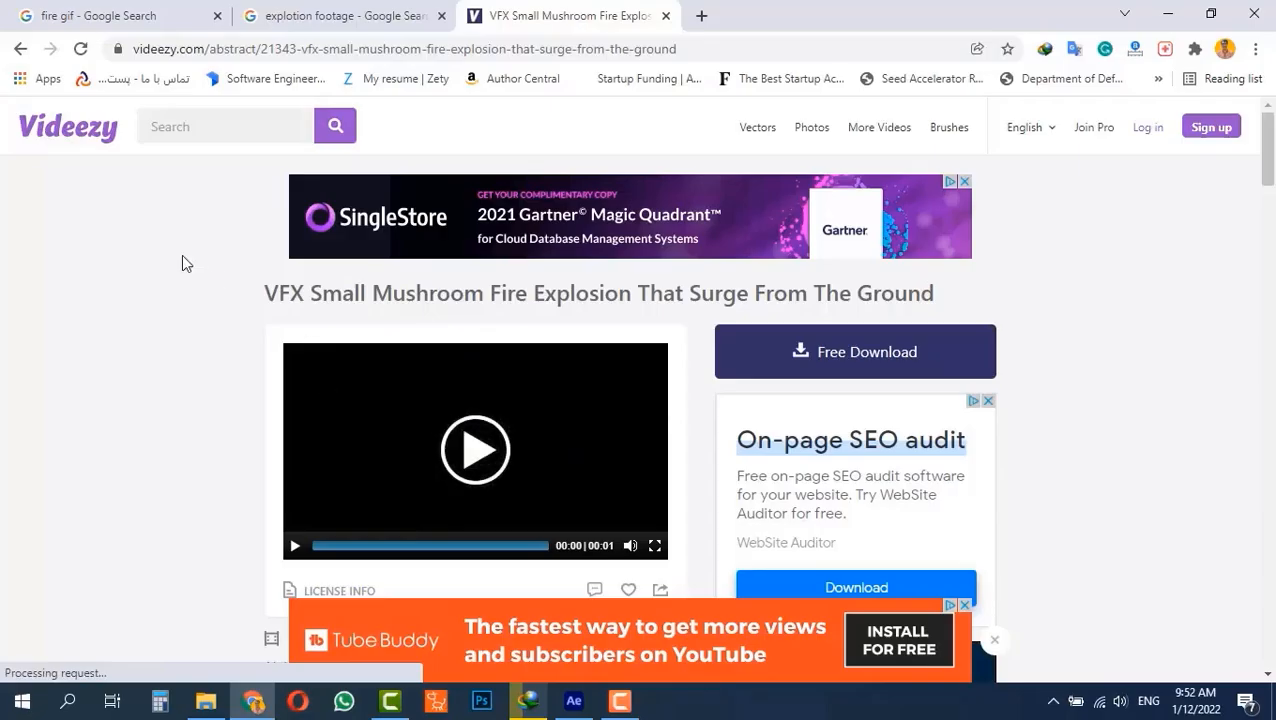
click(17, 52)
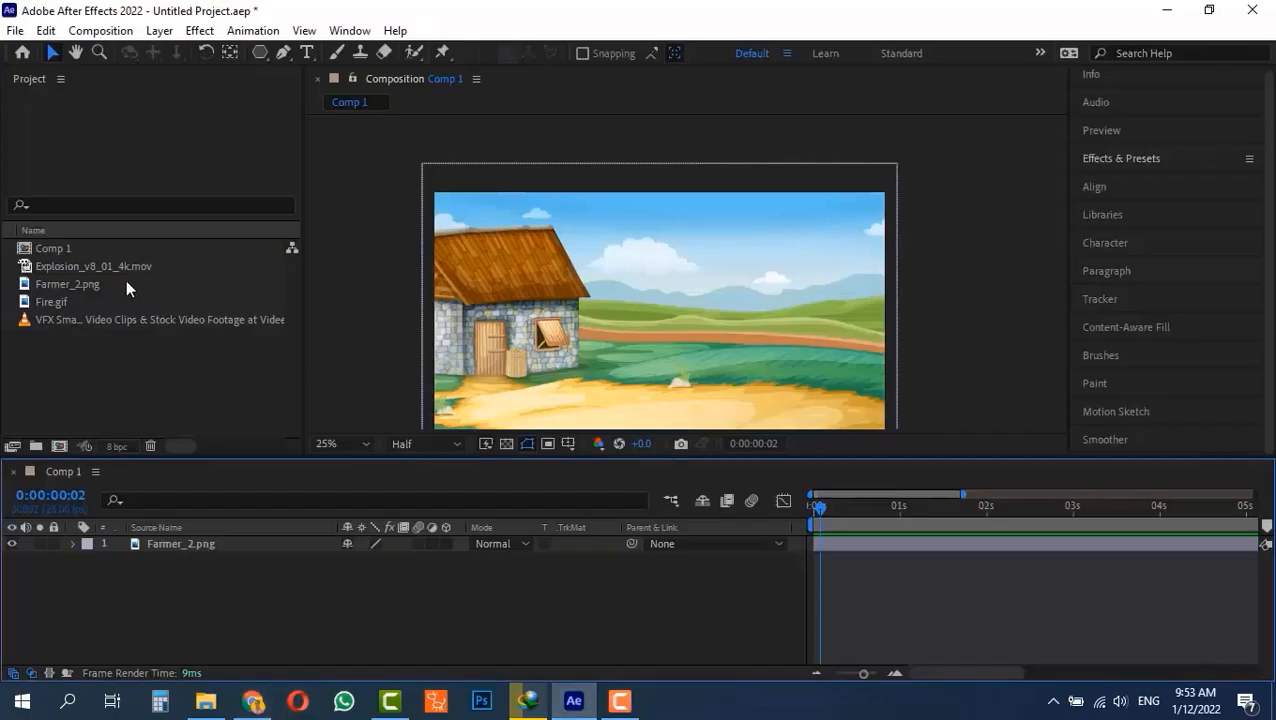
Add Explosion_v8_01_4k.mov to Comp 1 above the Farmer_2.png layer and scale it to 38%.
click(58, 268)
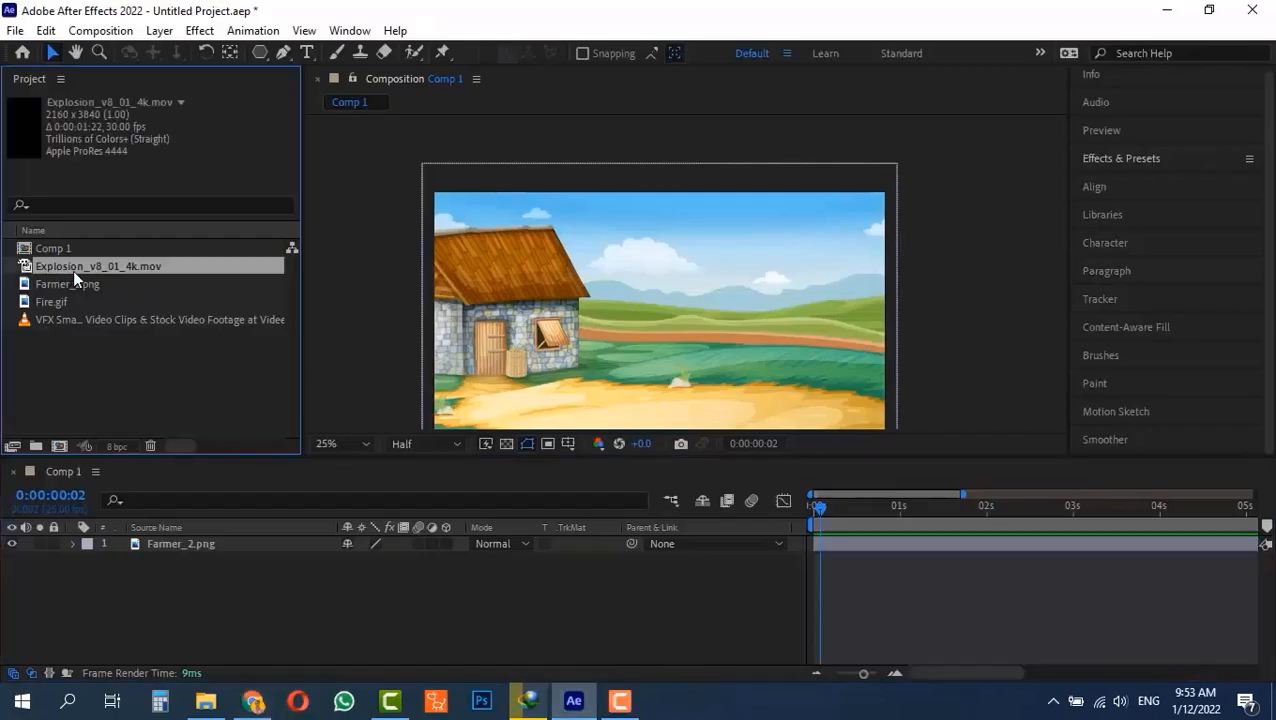
drag(73, 270, 182, 536)
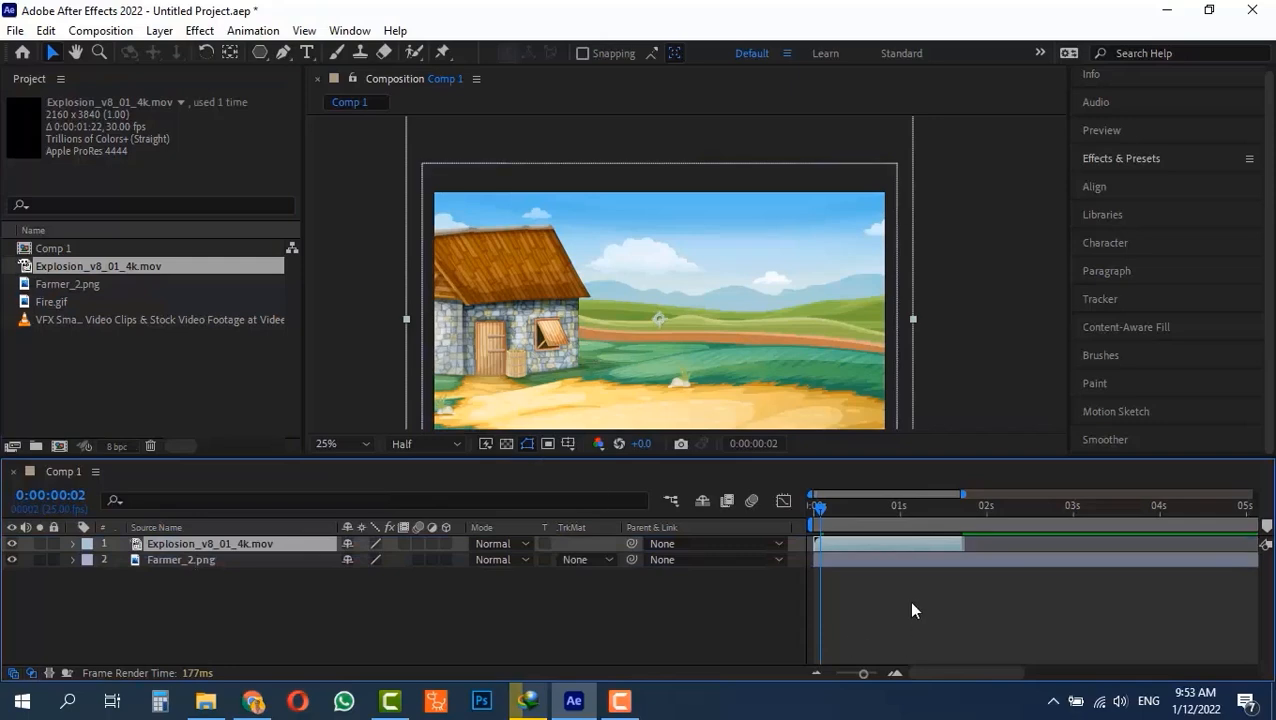
drag(827, 511, 894, 520)
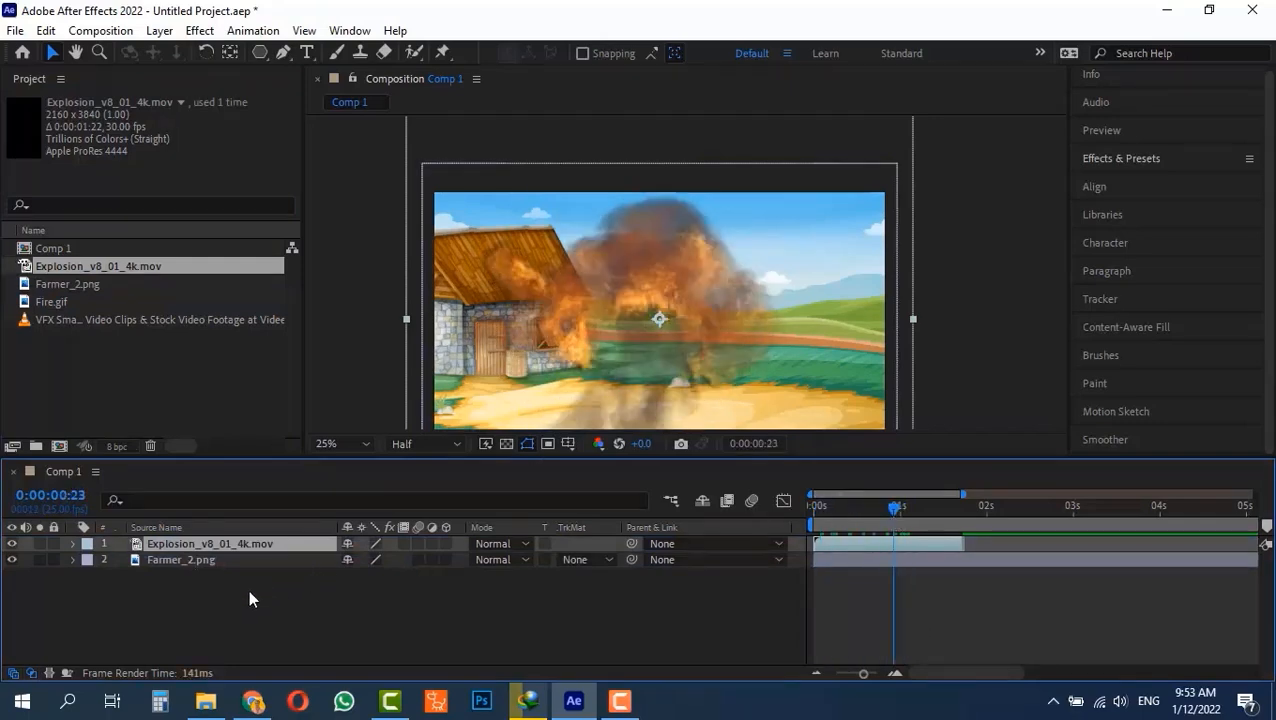
key(s)
drag(372, 559, 330, 573)
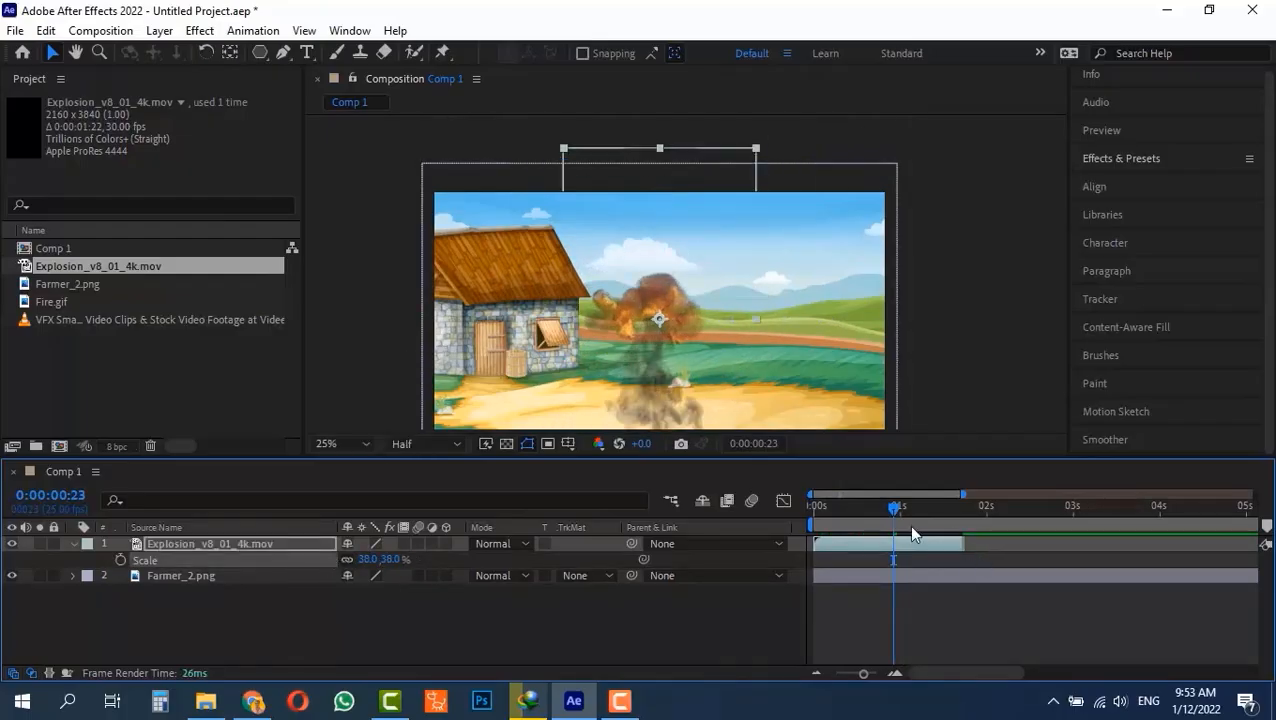
Preview the explosion from the start of the composition and delete the Explosion_v8_01_4k.mov layer.
drag(879, 508, 719, 508)
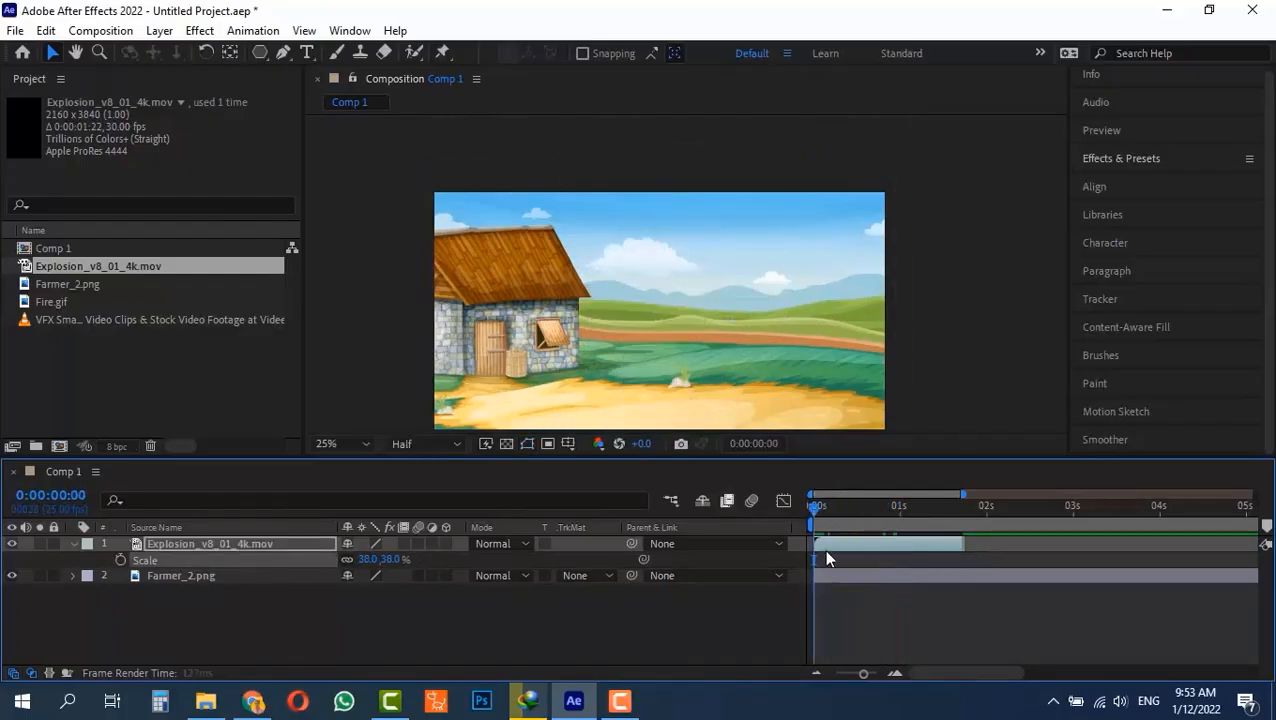
key(space)
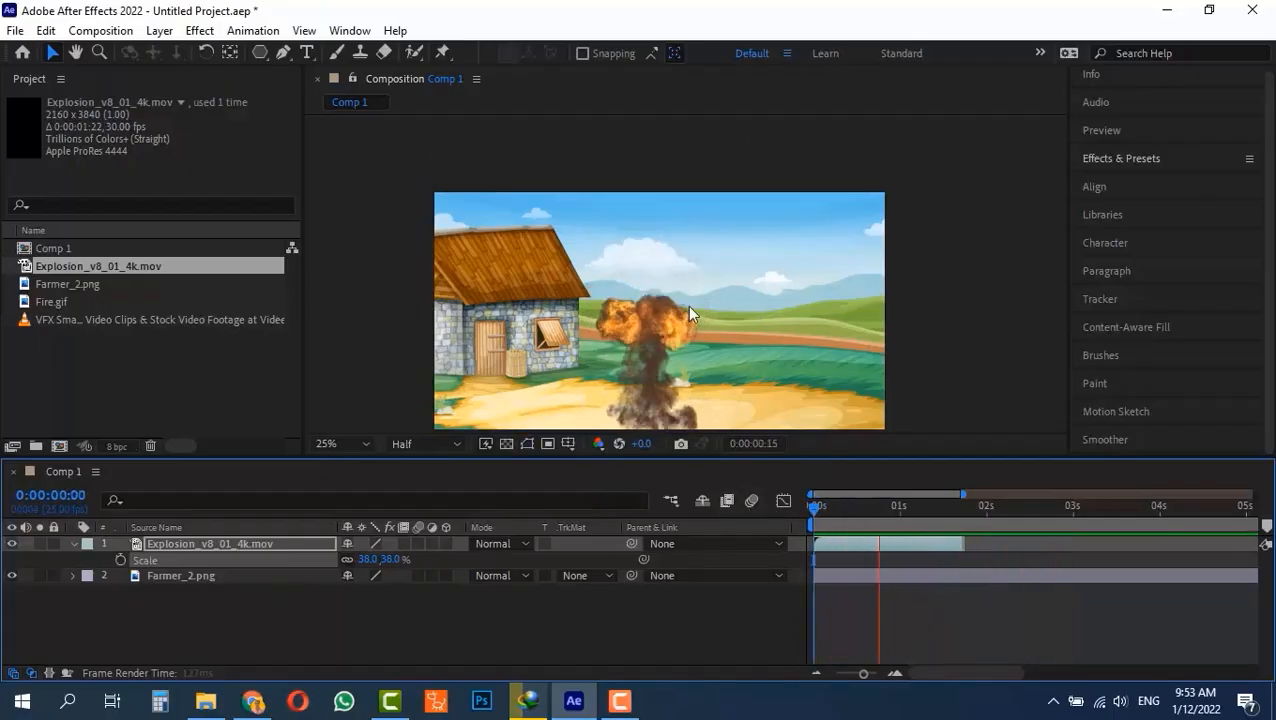
key(space)
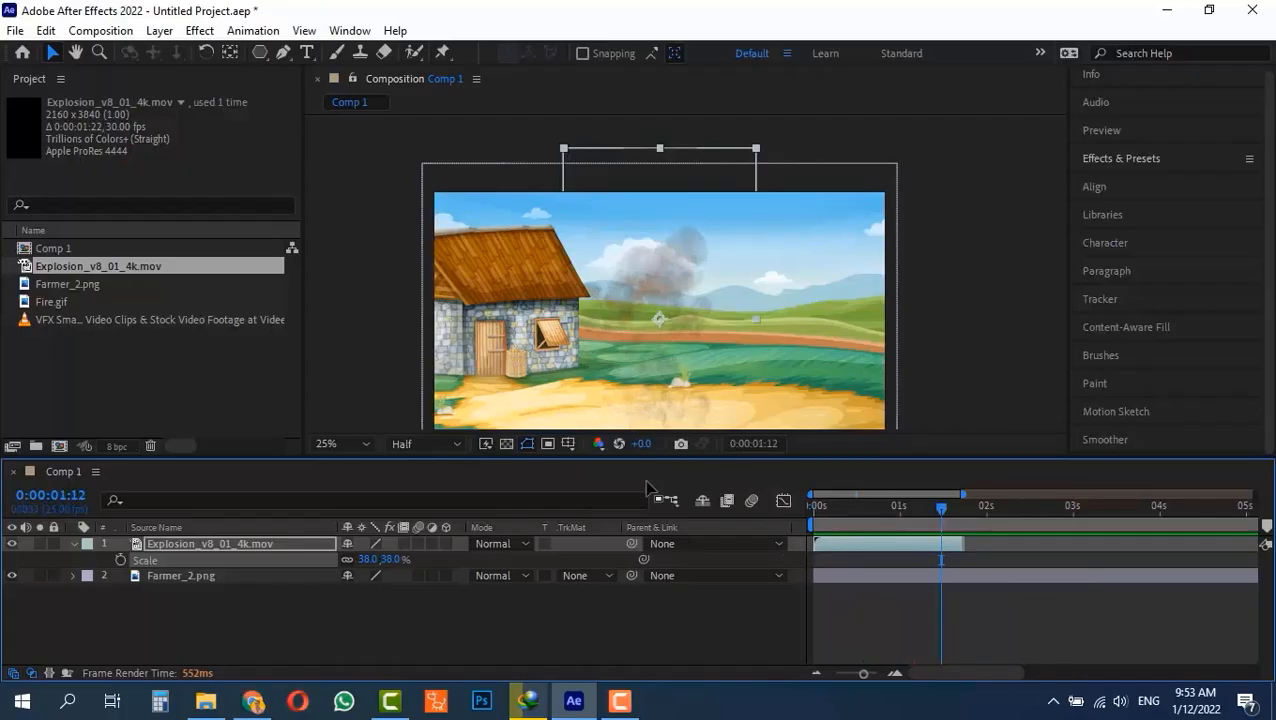
click(196, 544)
key(Delete)
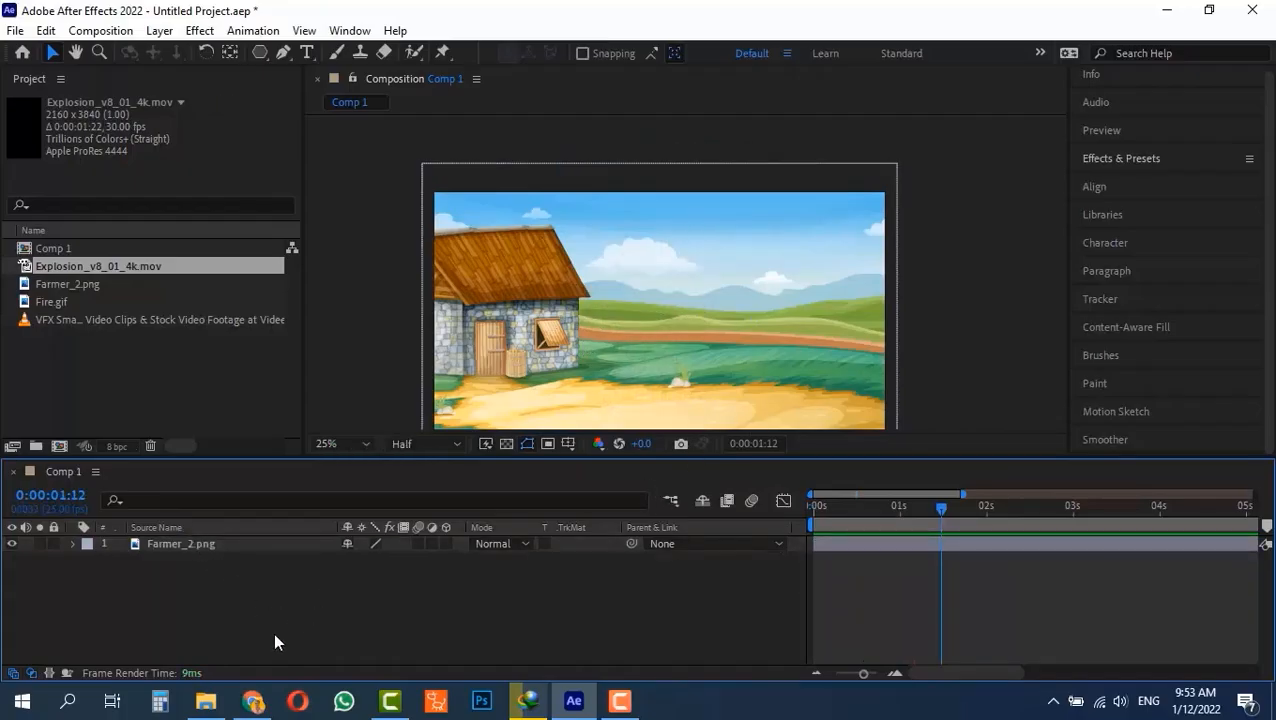
Add the Videezy VFX explosion MP4 above the Farmer_2.png layer and set its blending mode to Screen.
drag(54, 322, 183, 538)
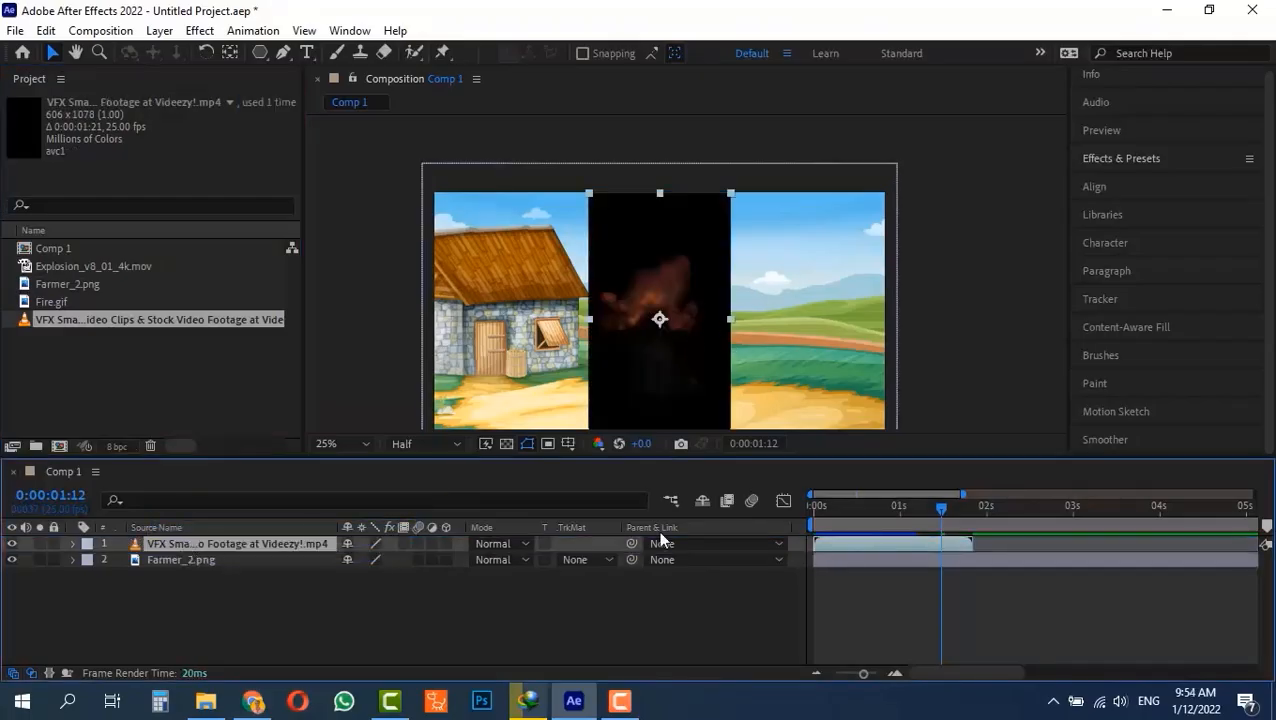
drag(843, 510, 876, 506)
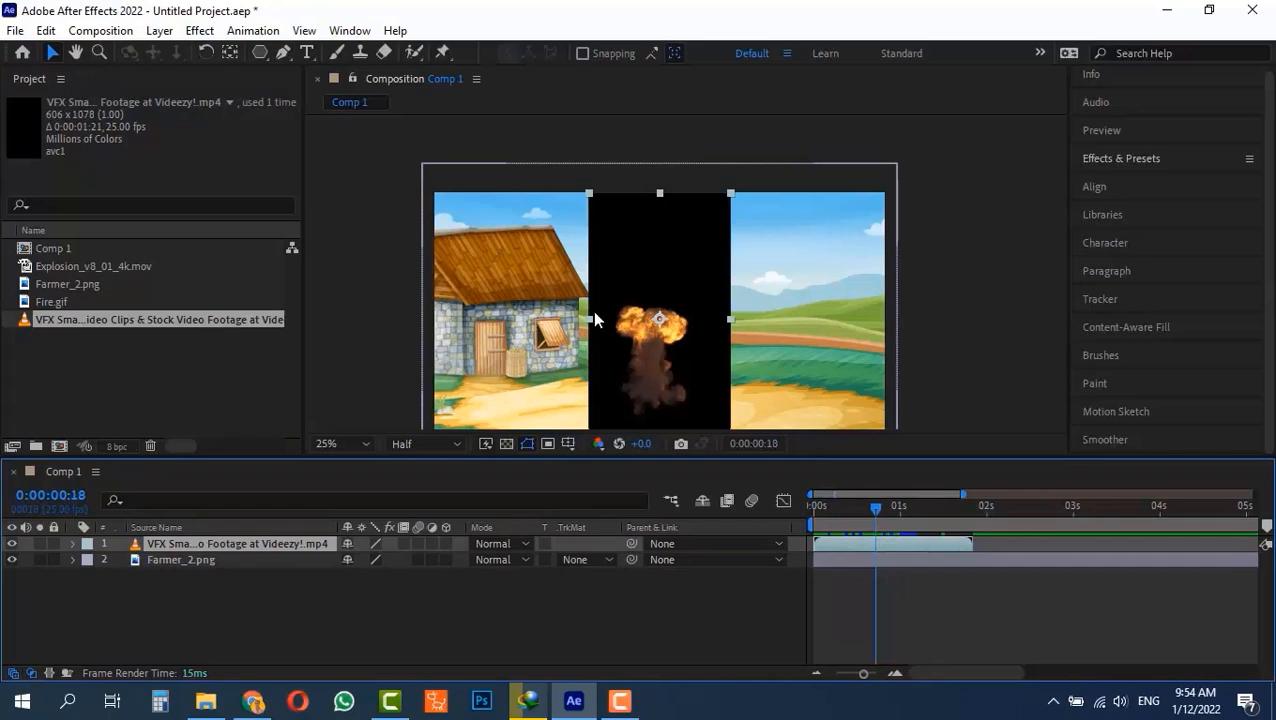
click(909, 277)
click(651, 293)
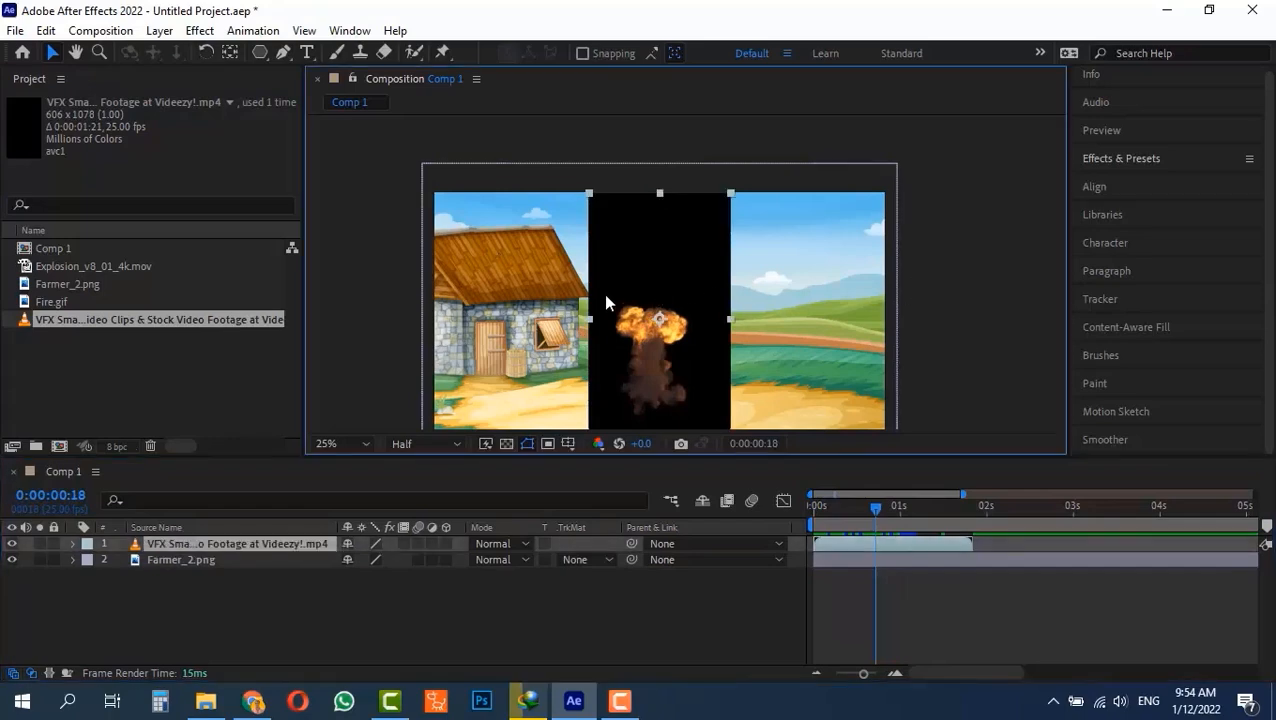
click(510, 544)
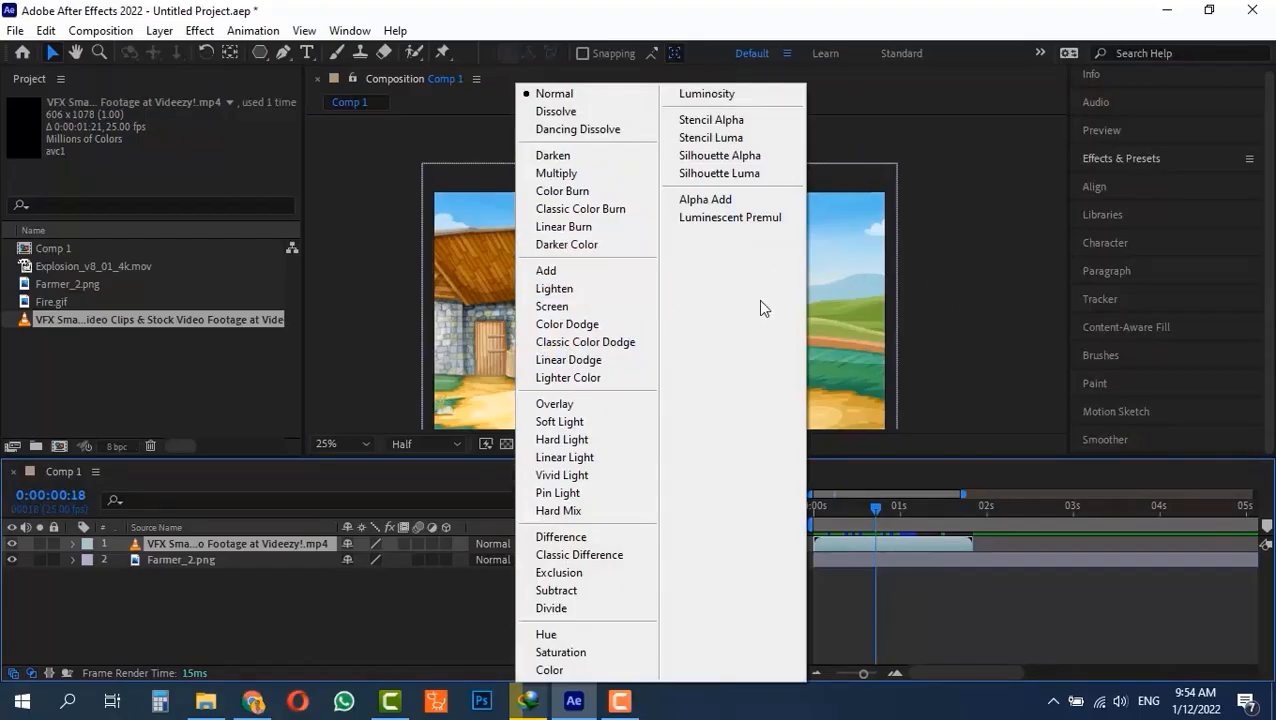
click(579, 315)
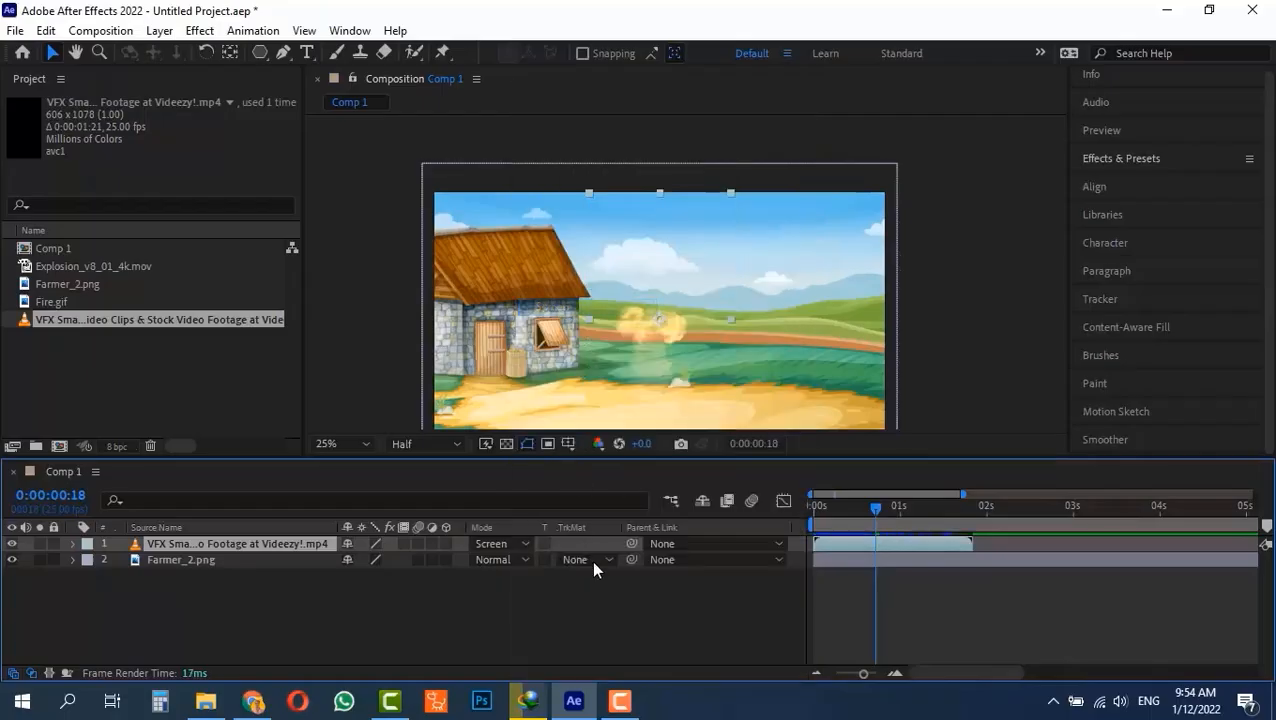
Play back the composition repeatedly from the first frame to examine how the Screen-blended explosion looks over the farm background.
click(866, 505)
drag(848, 503, 801, 504)
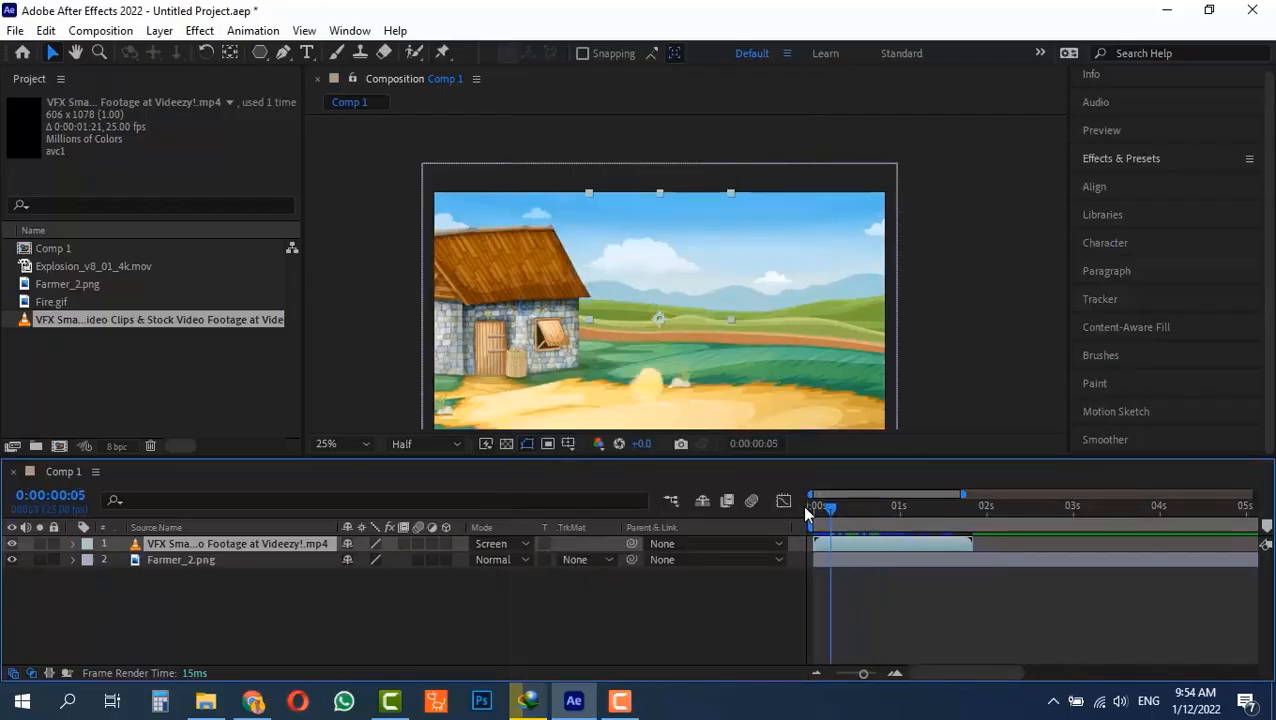
click(788, 580)
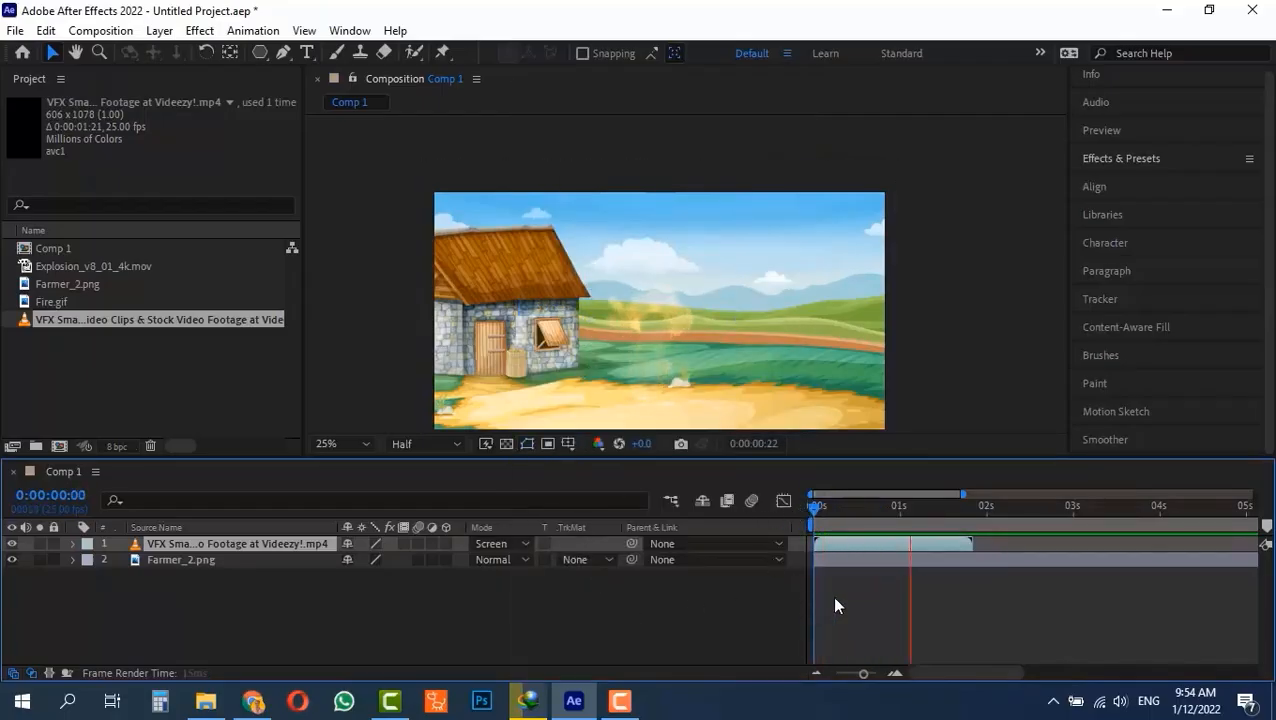
drag(872, 510, 811, 504)
key(space)
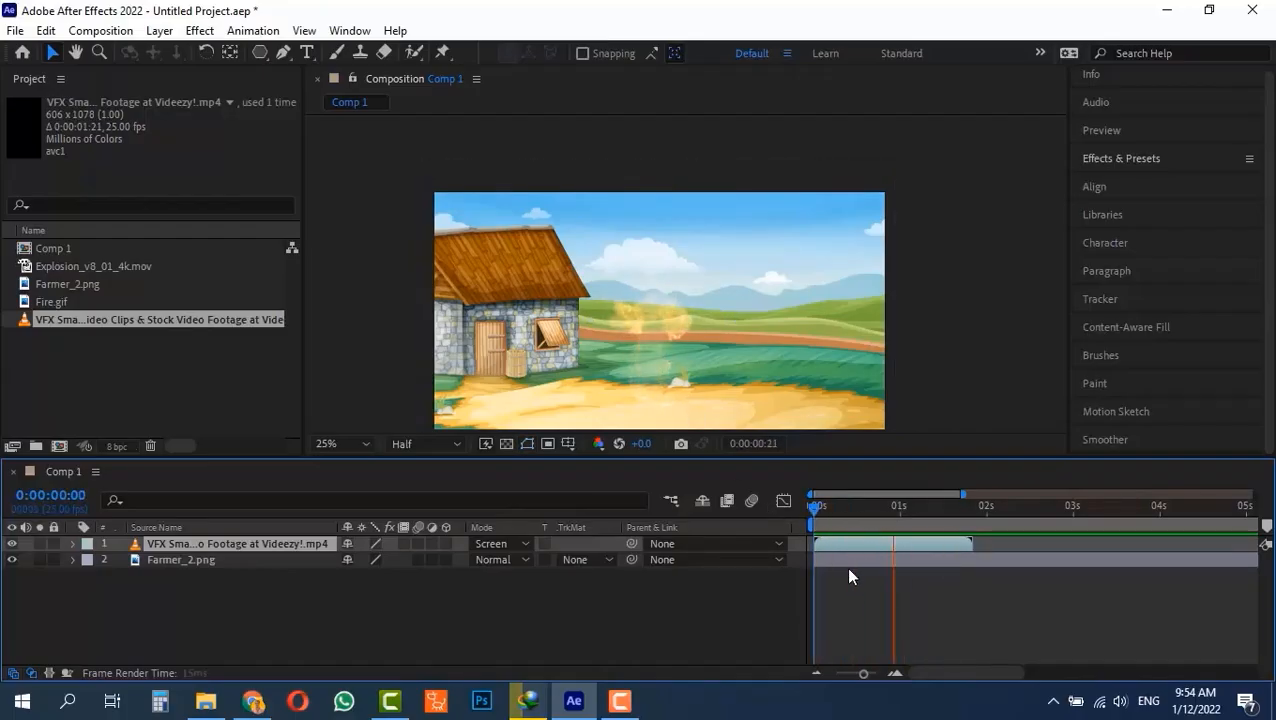
key(space)
drag(870, 507, 798, 513)
key(space)
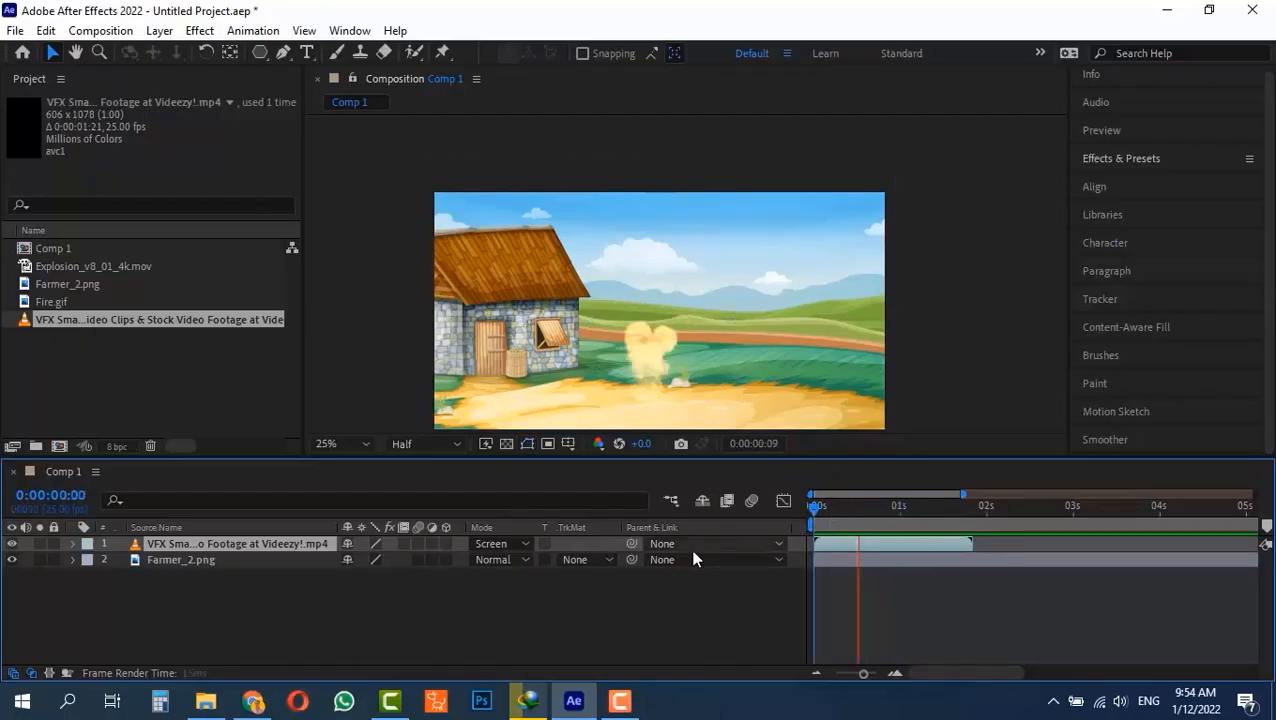
key(space)
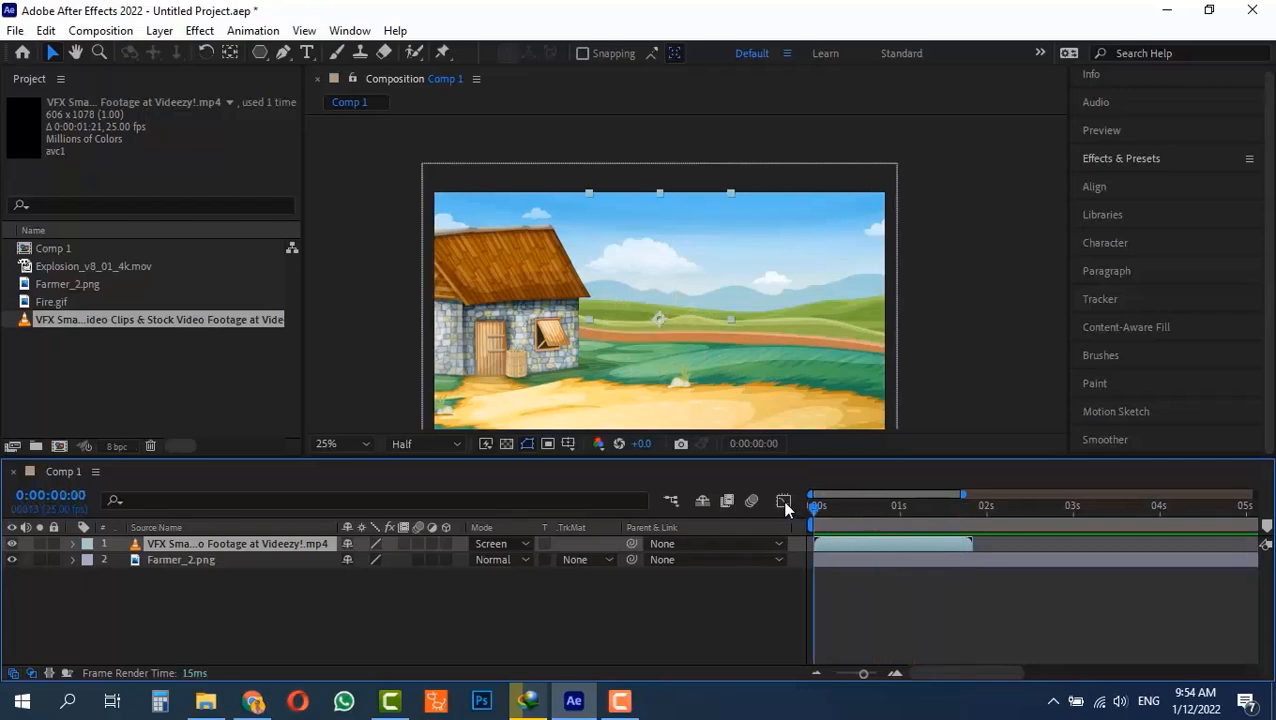
key(space)
key(space)
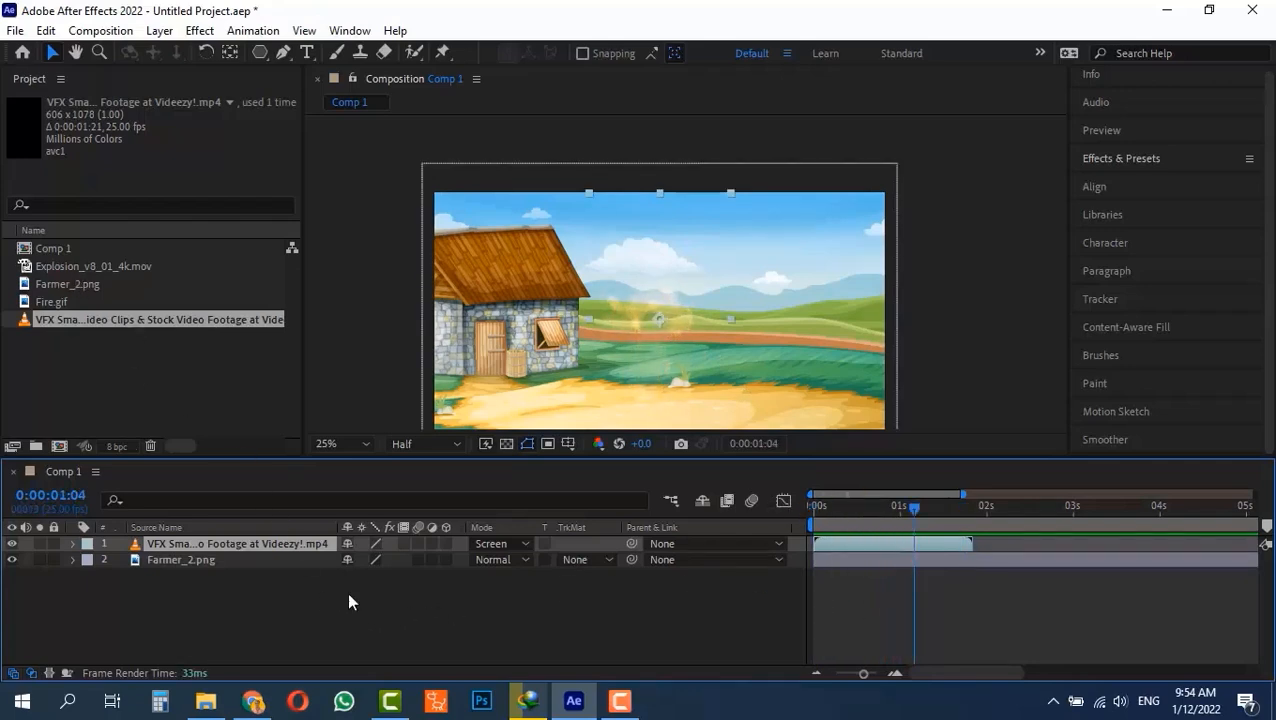
Switch to Chrome to look at the fire gif image search results, and return to After Effects.
click(253, 701)
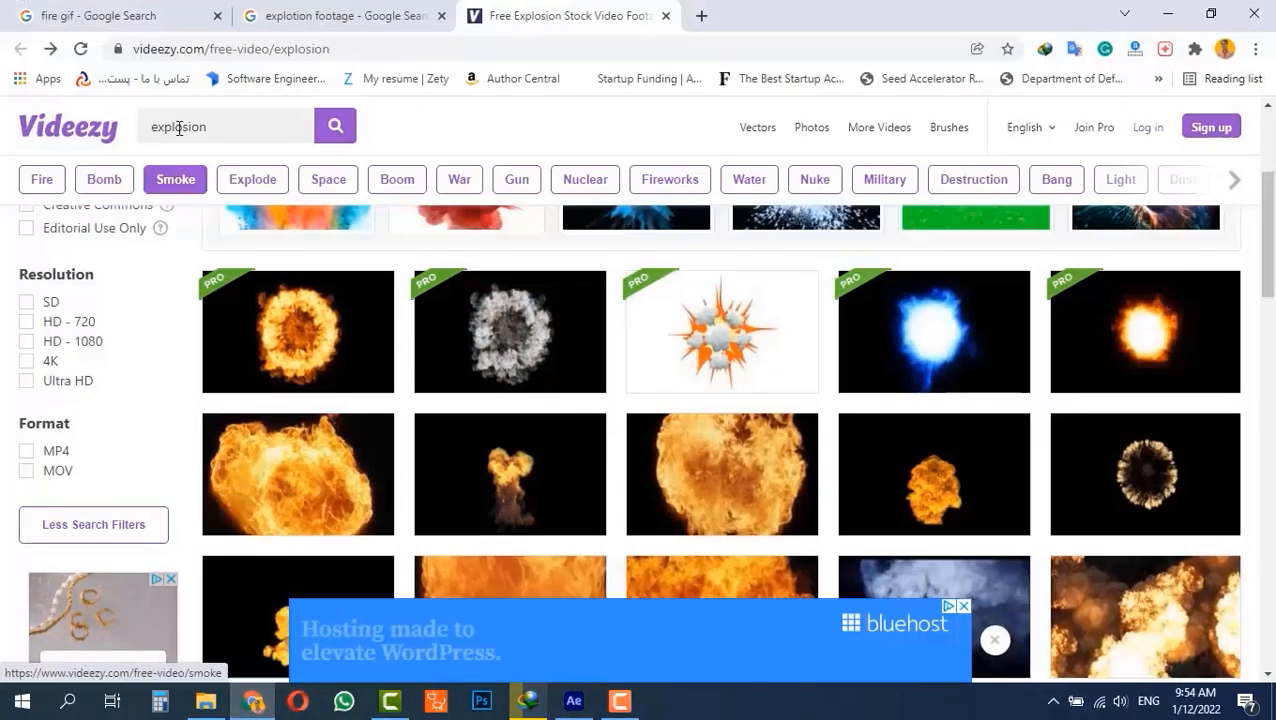
click(106, 17)
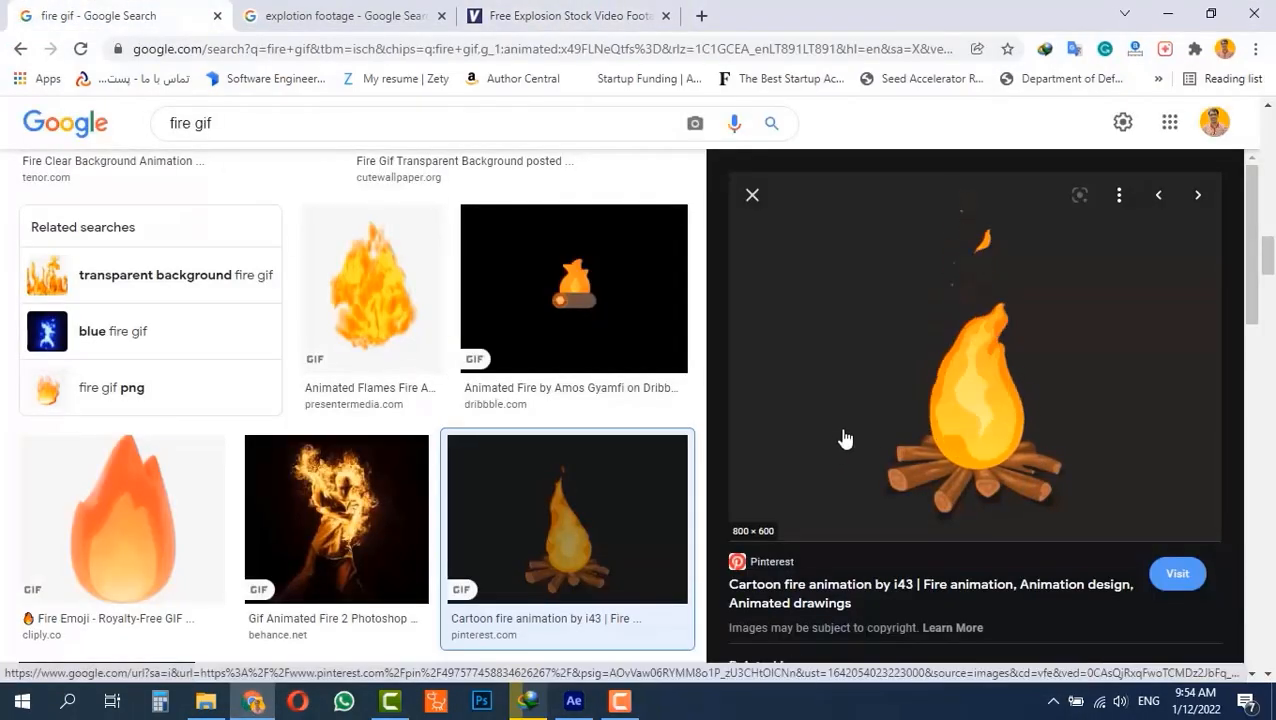
click(575, 700)
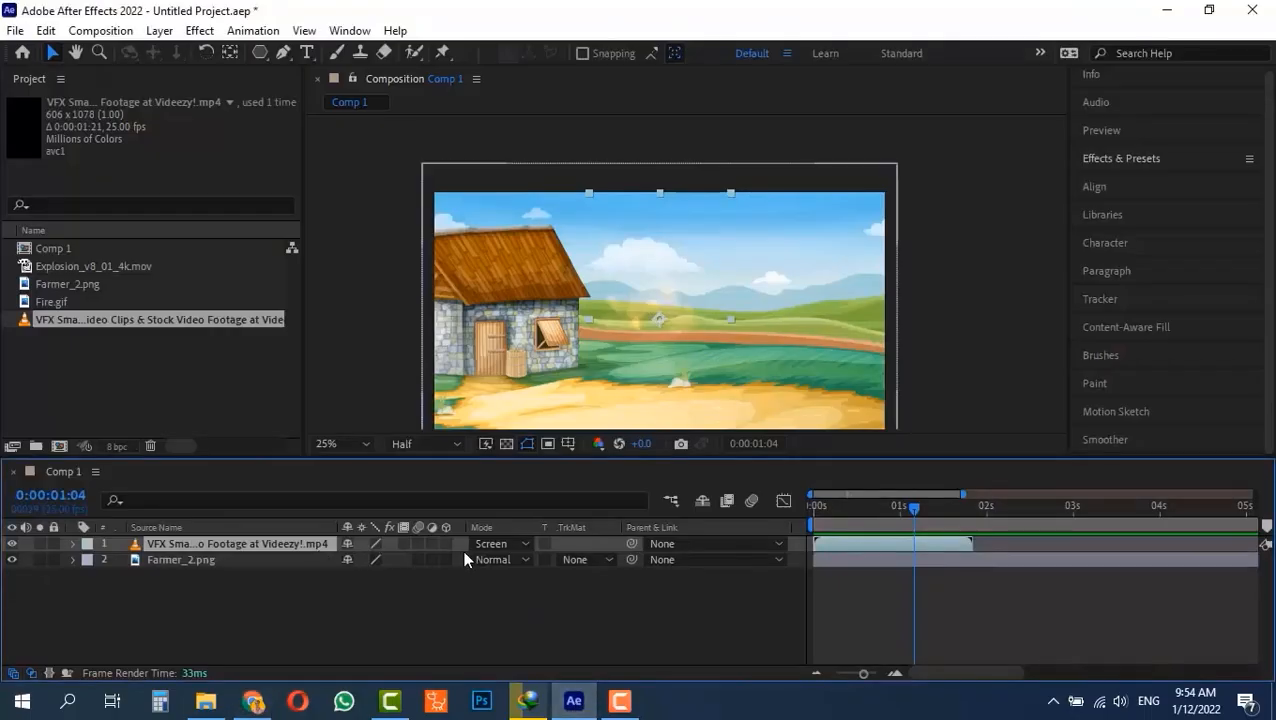
Add Fire.gif to Comp 1 above the Videezy explosion layer and move it over the sky and hills away from the house.
drag(63, 299, 162, 535)
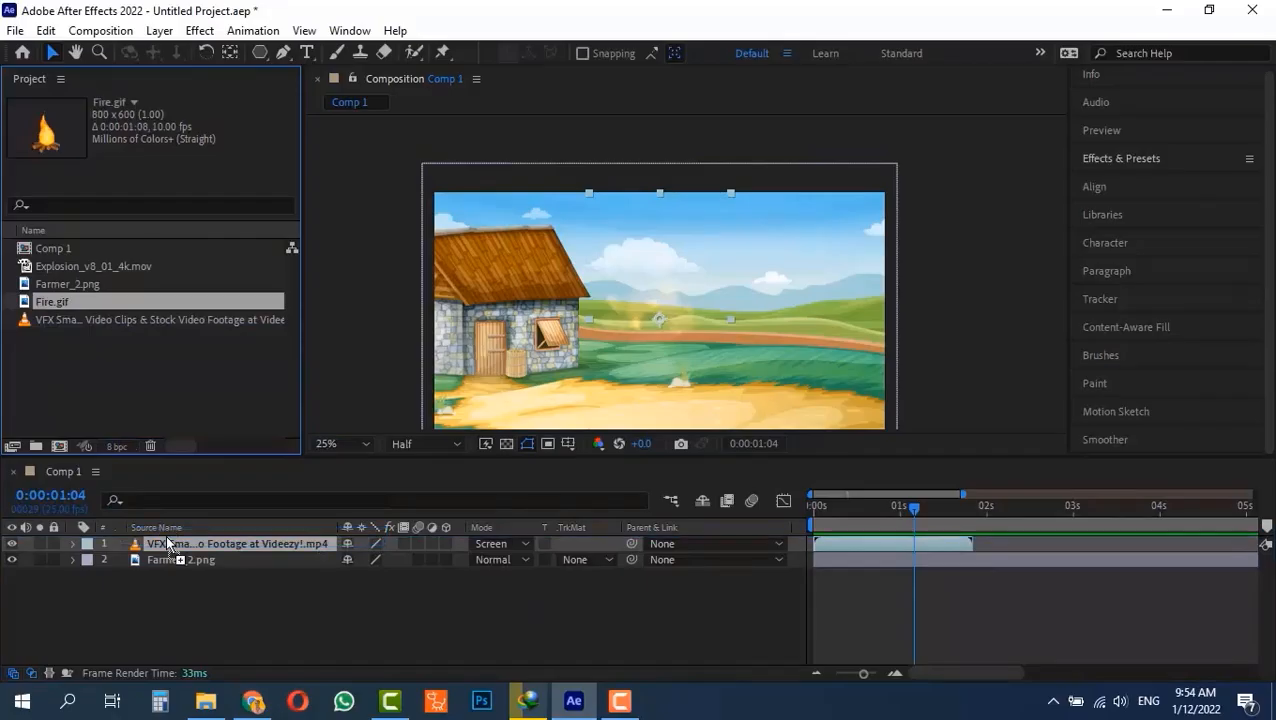
drag(705, 317, 617, 320)
drag(840, 260, 836, 252)
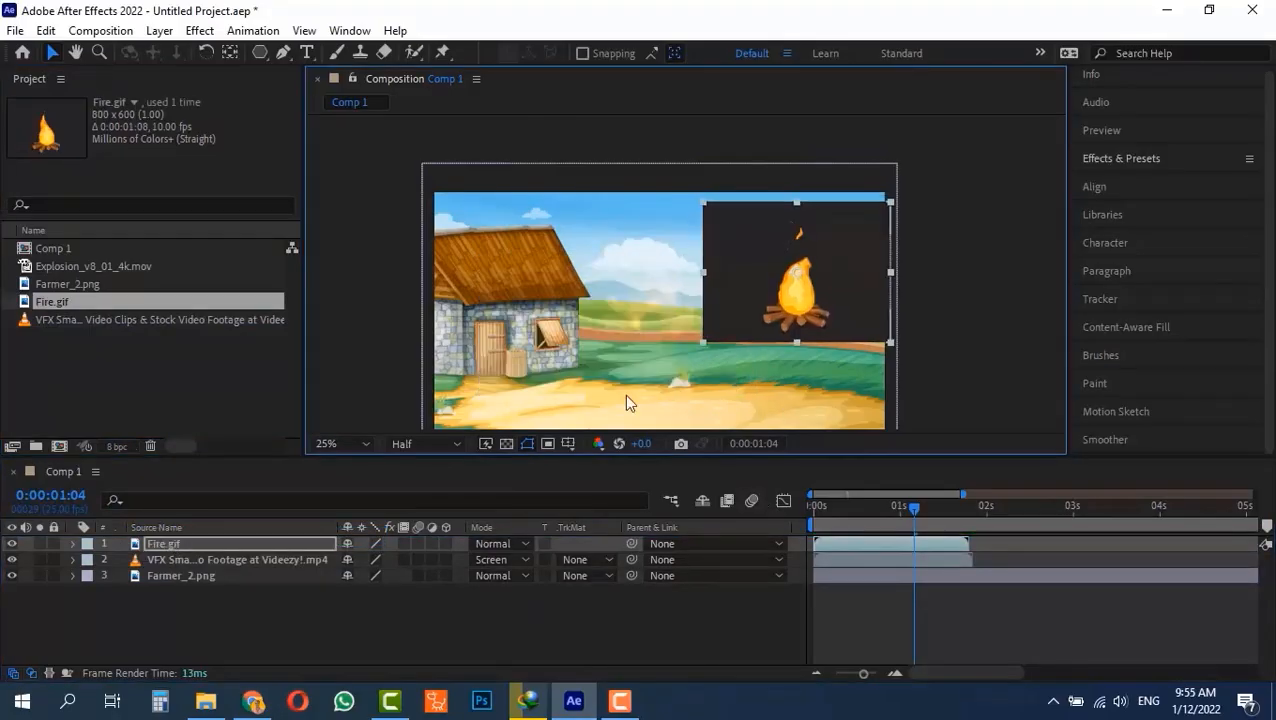
Try the Lighten, Screen, Color Dodge, Classic Color Dodge and Linear Dodge blending modes on the Fire.gif layer.
click(510, 544)
click(581, 290)
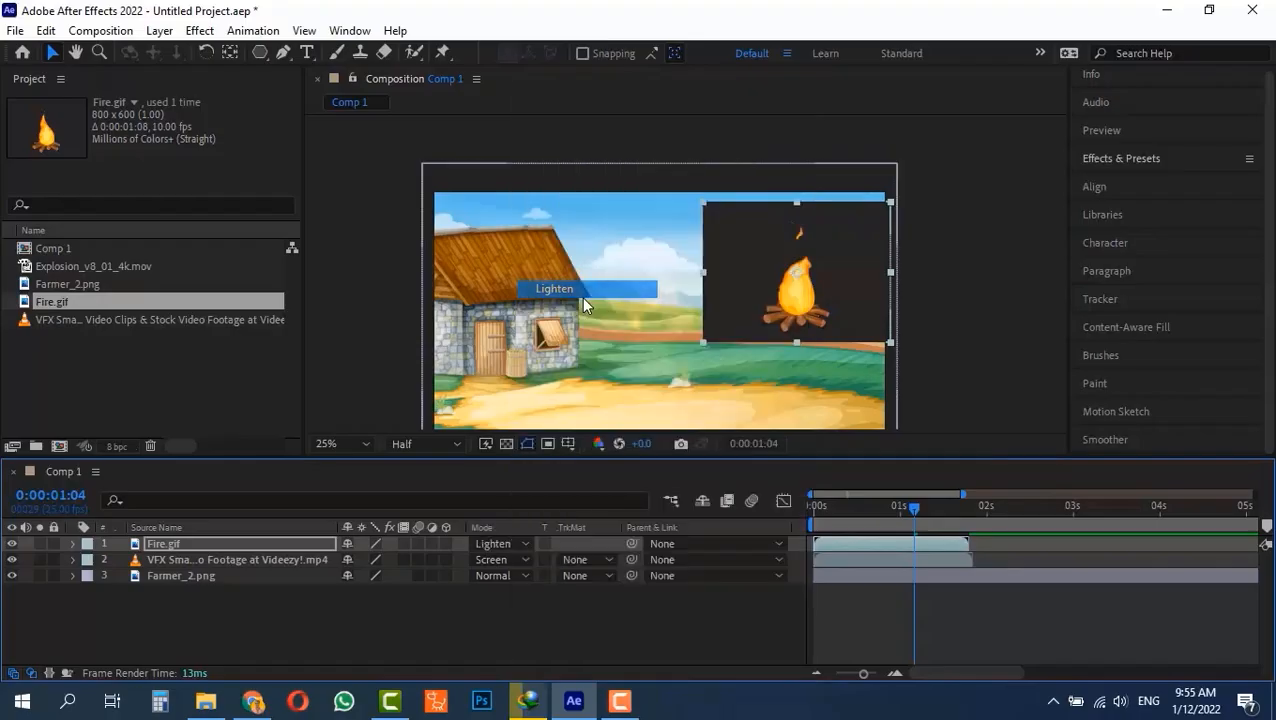
click(505, 547)
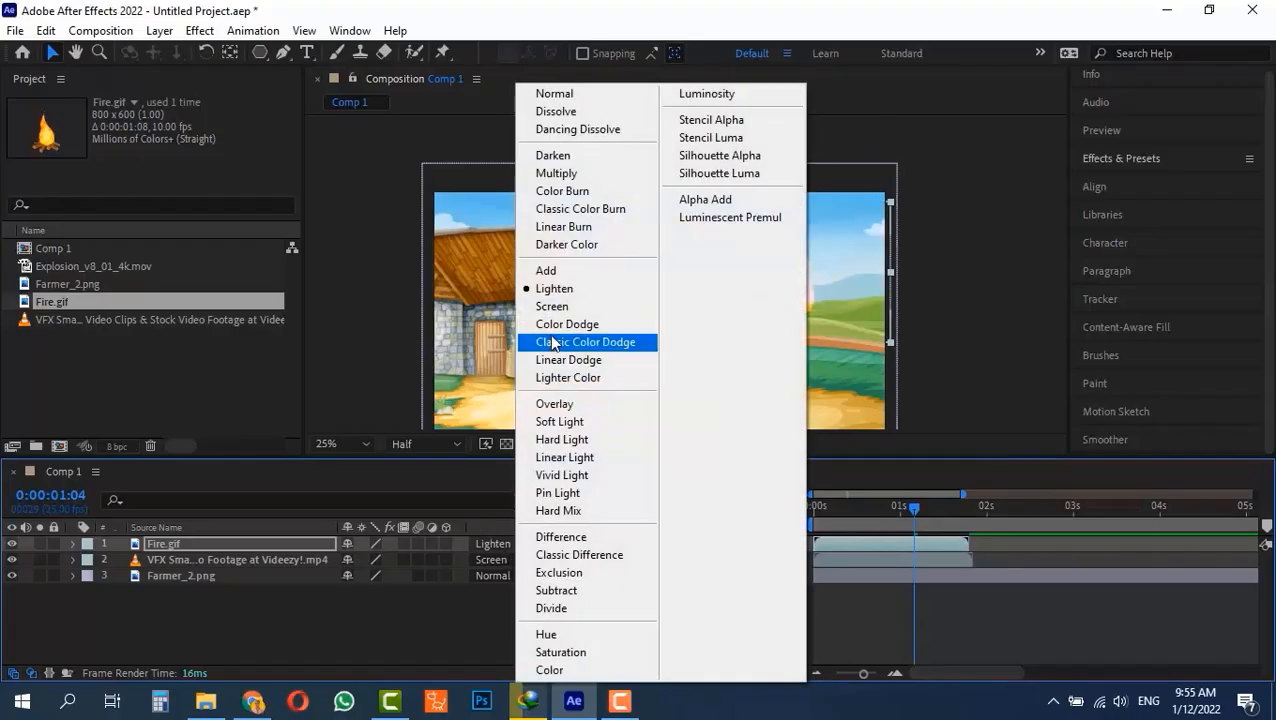
click(581, 307)
click(500, 545)
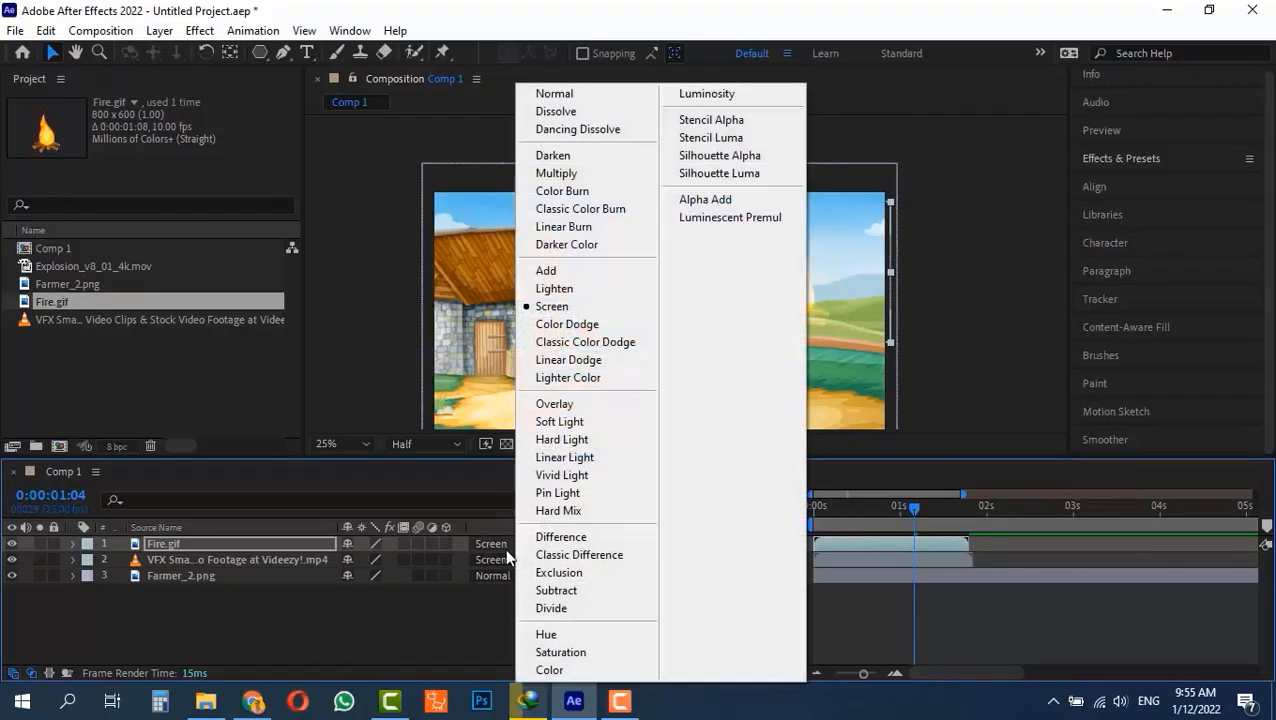
click(591, 325)
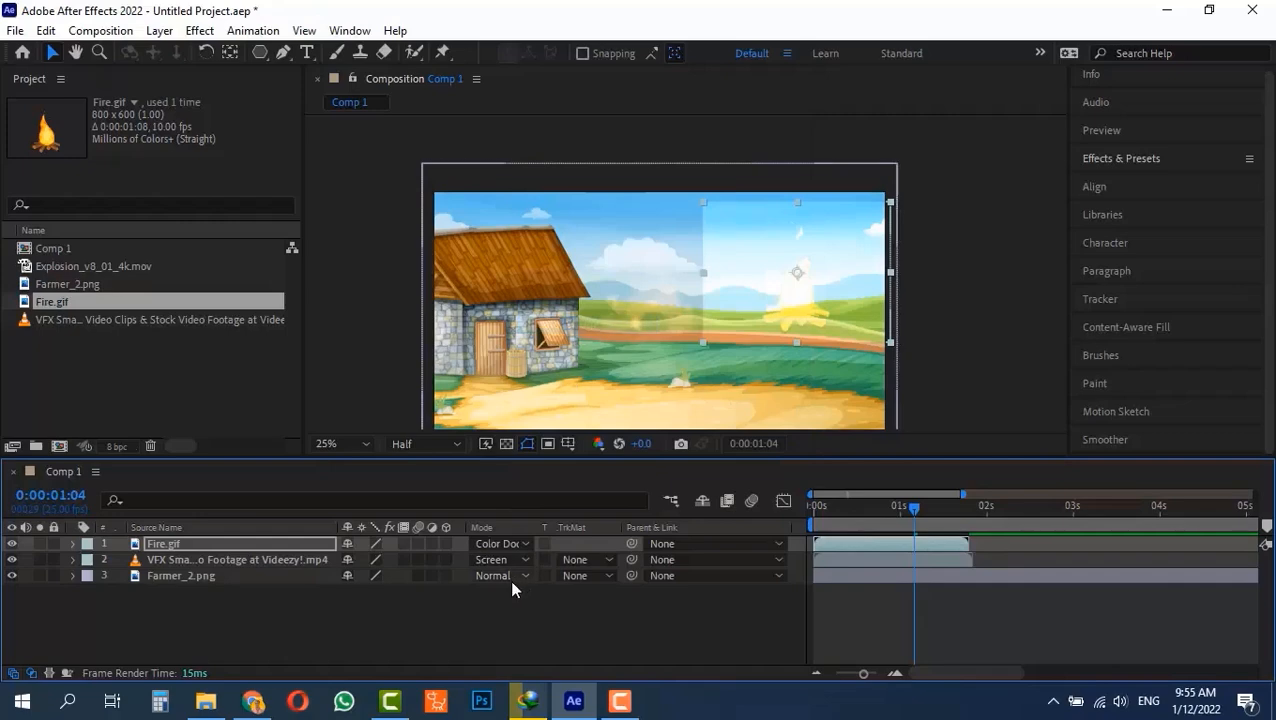
click(495, 545)
click(575, 342)
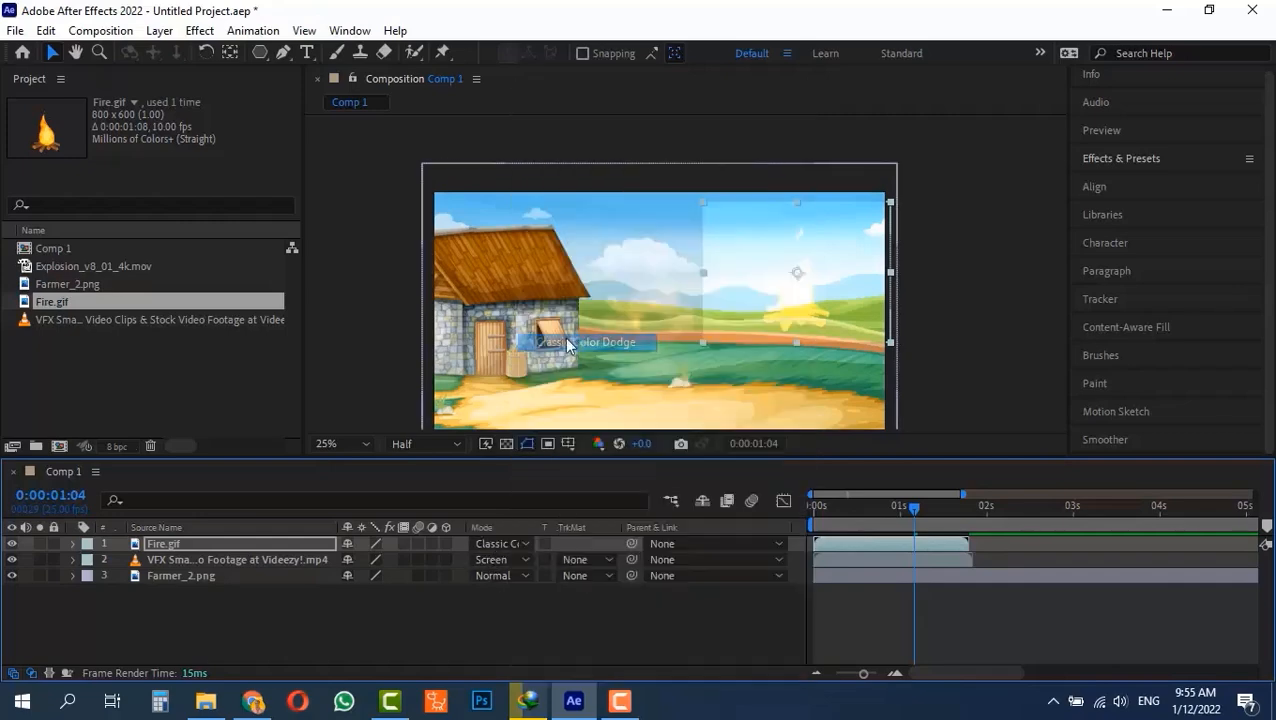
click(489, 548)
click(574, 361)
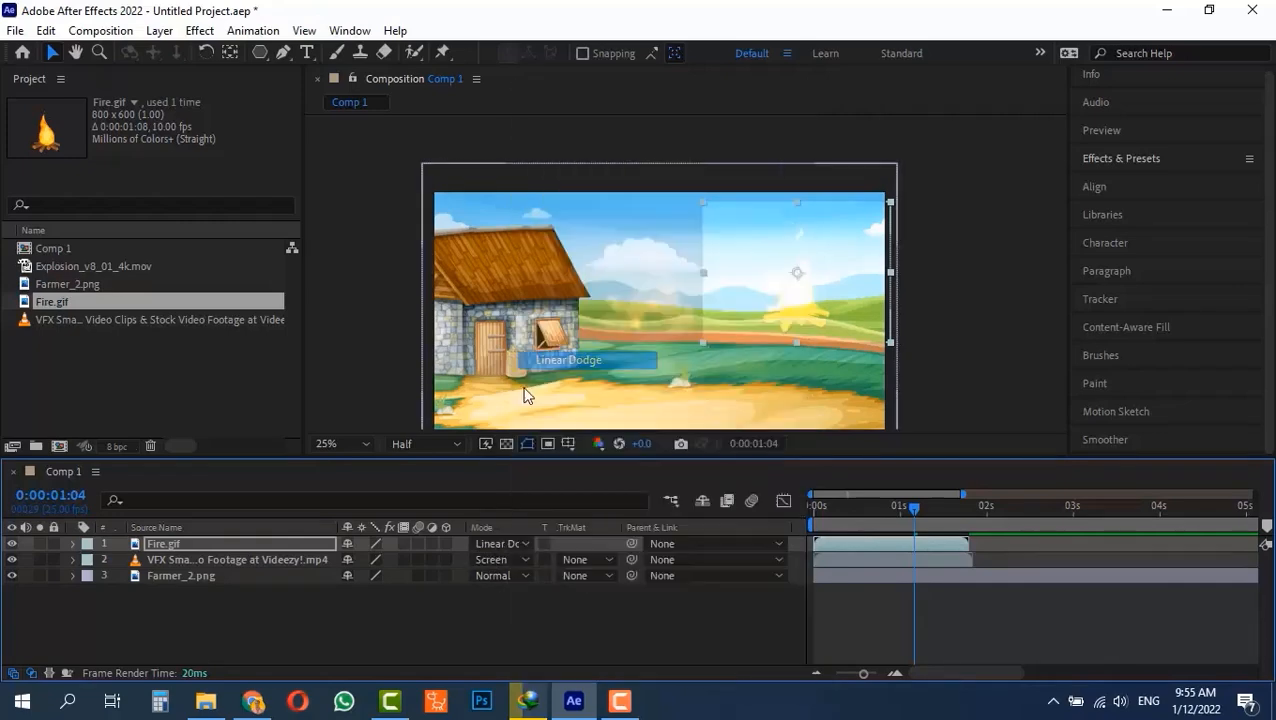
Set the Fire.gif layer's blending mode to Lighter Color and scrub the composition back to its start.
click(498, 546)
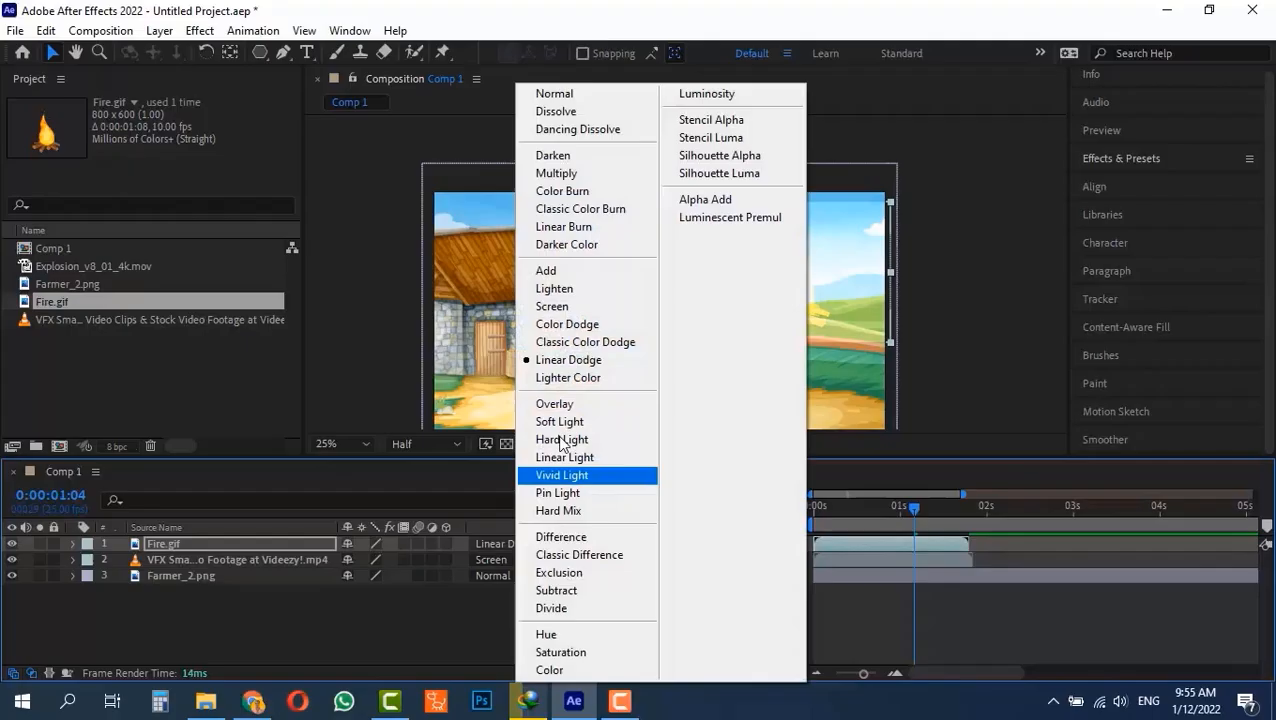
click(577, 373)
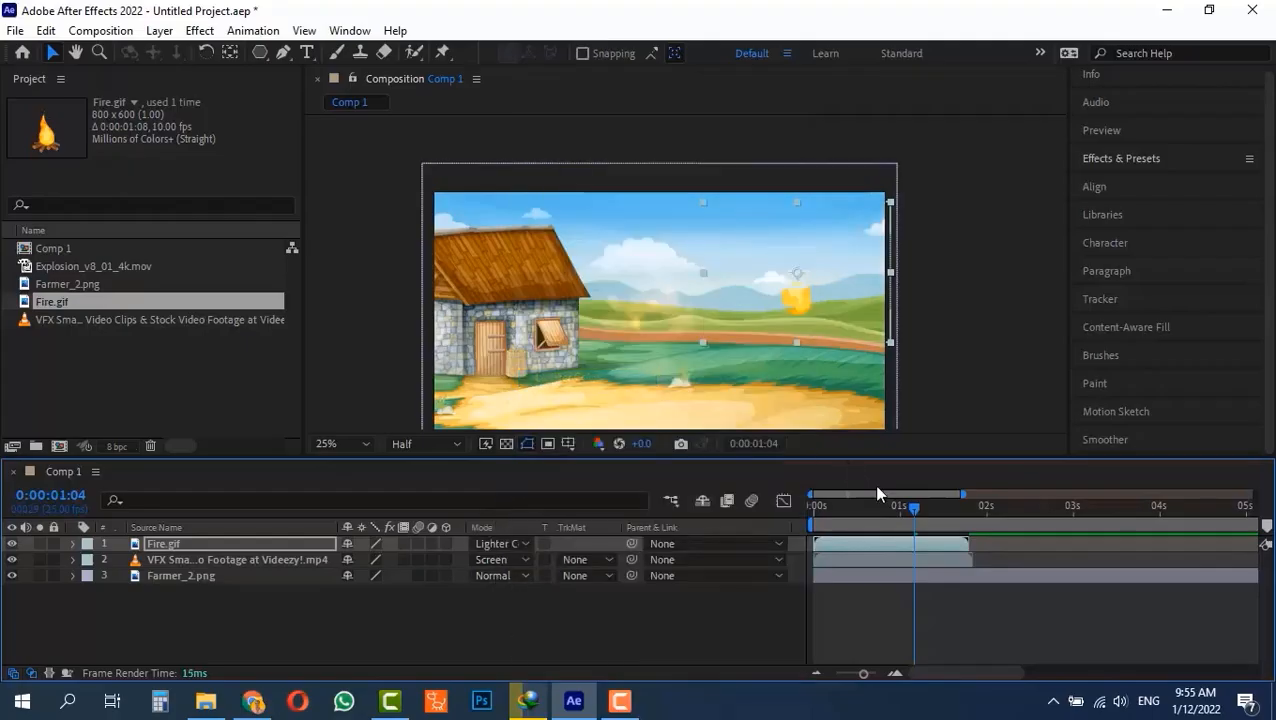
drag(887, 504, 814, 508)
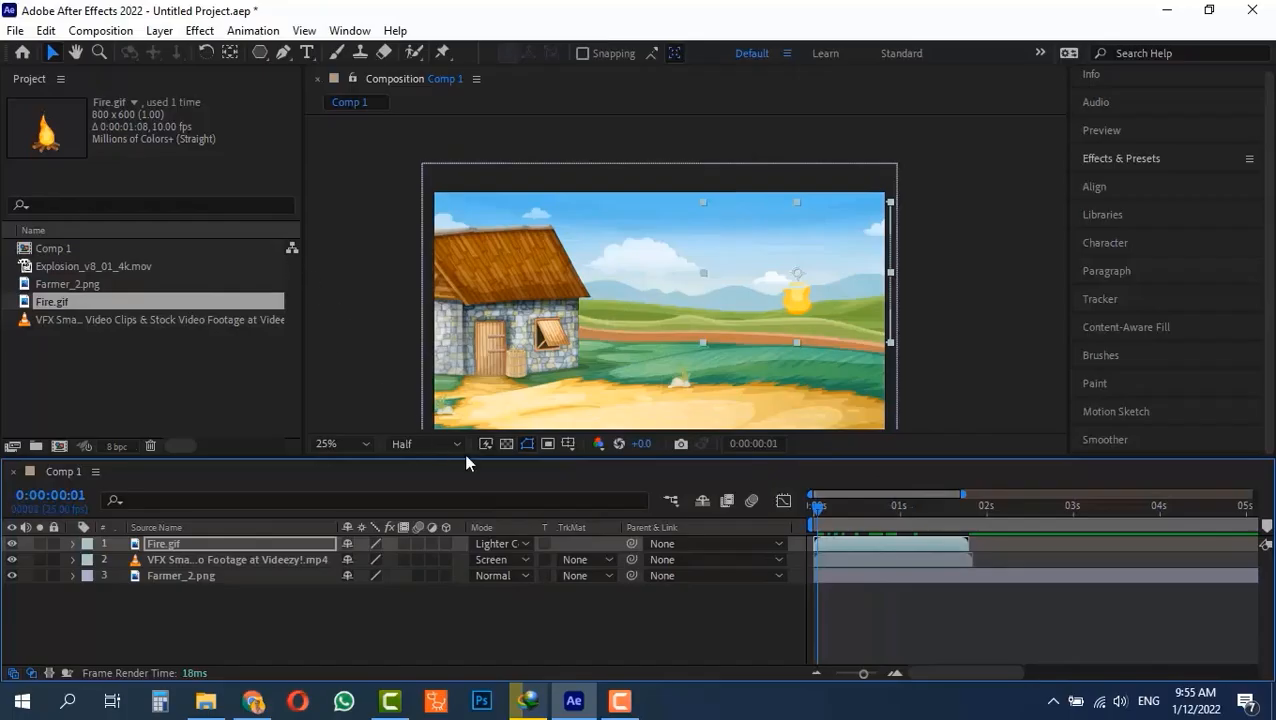
click(505, 537)
Apply the Lens Flare effect to the Farmer_2.png layer and place the flare center on the house's roof.
click(199, 31)
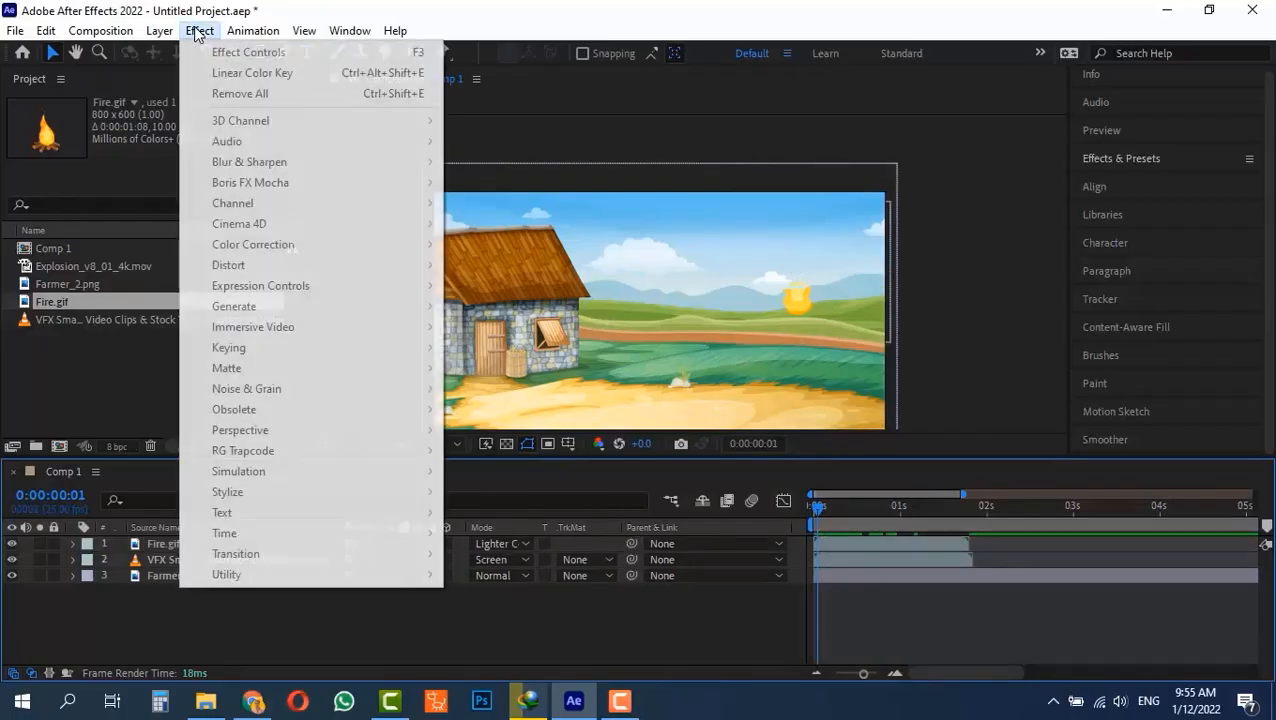
click(336, 607)
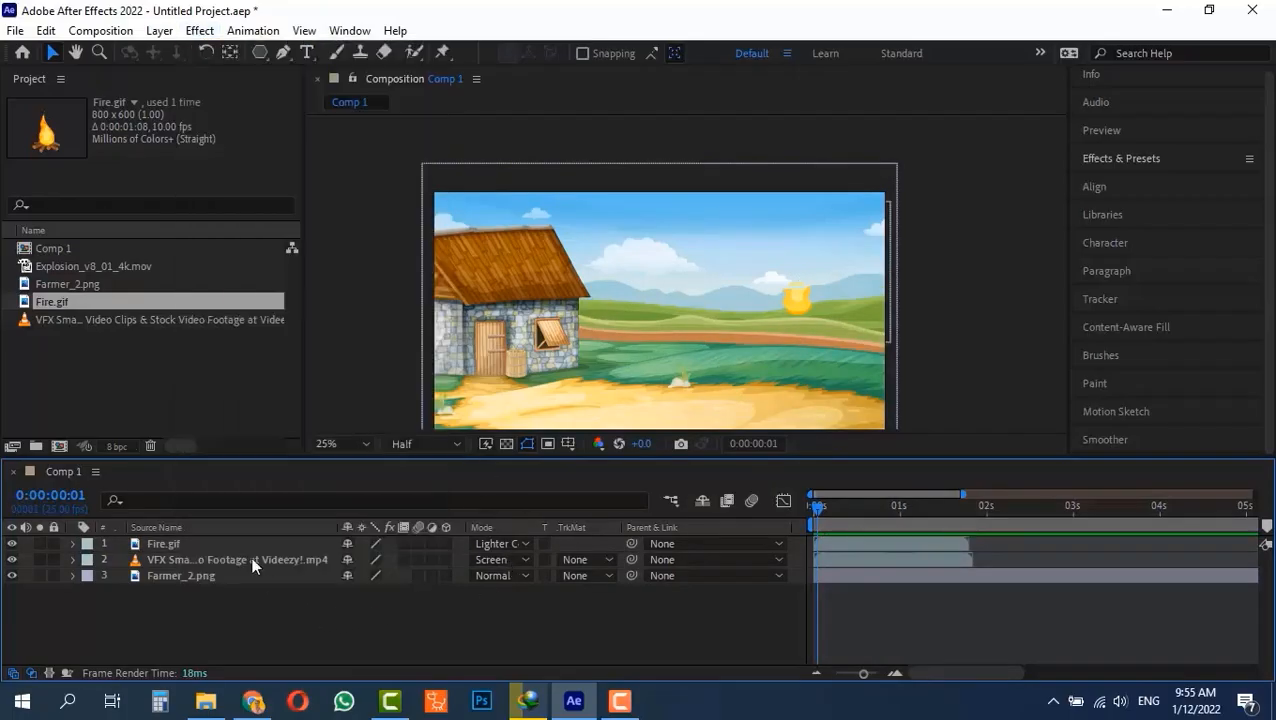
click(181, 571)
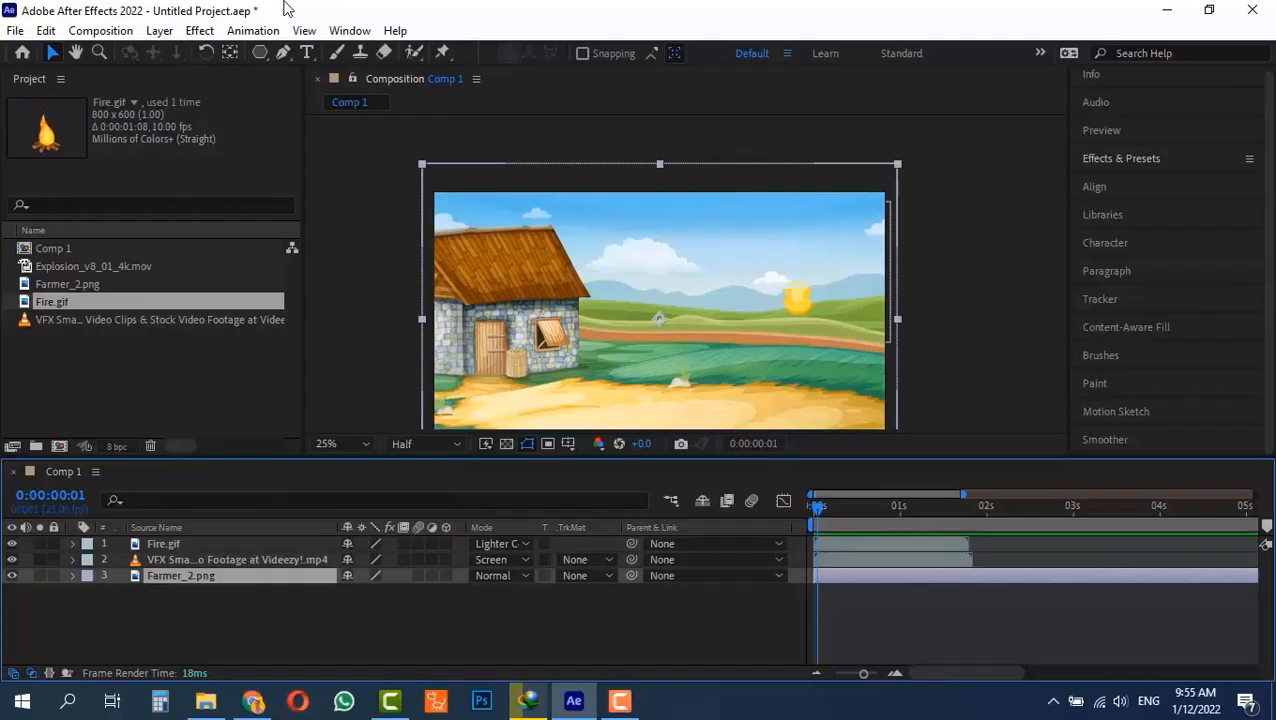
click(200, 31)
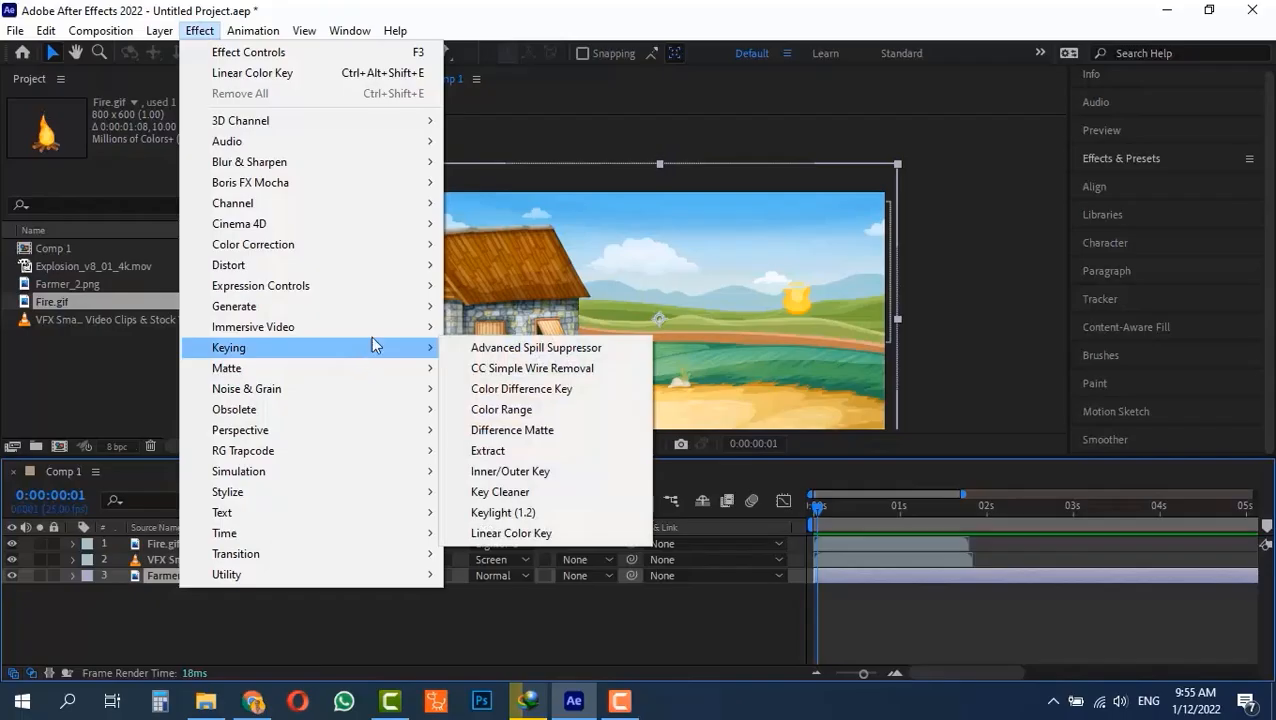
mouse_move(386, 318)
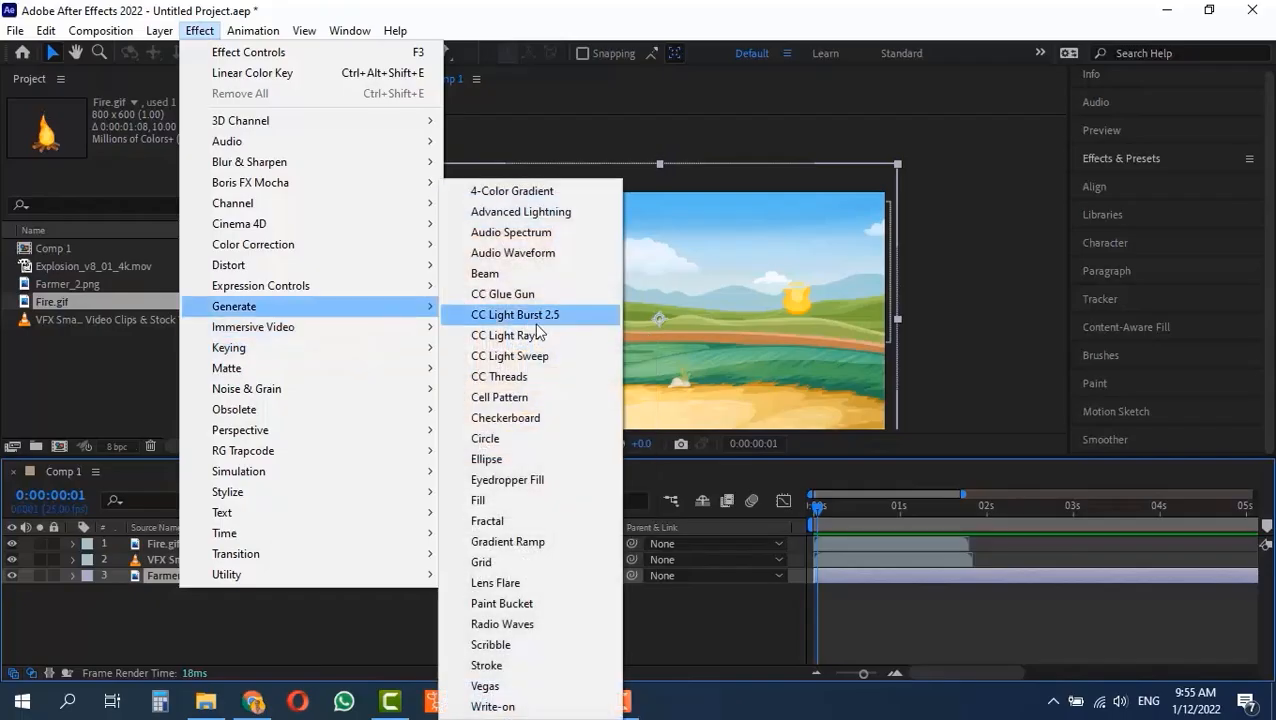
click(522, 584)
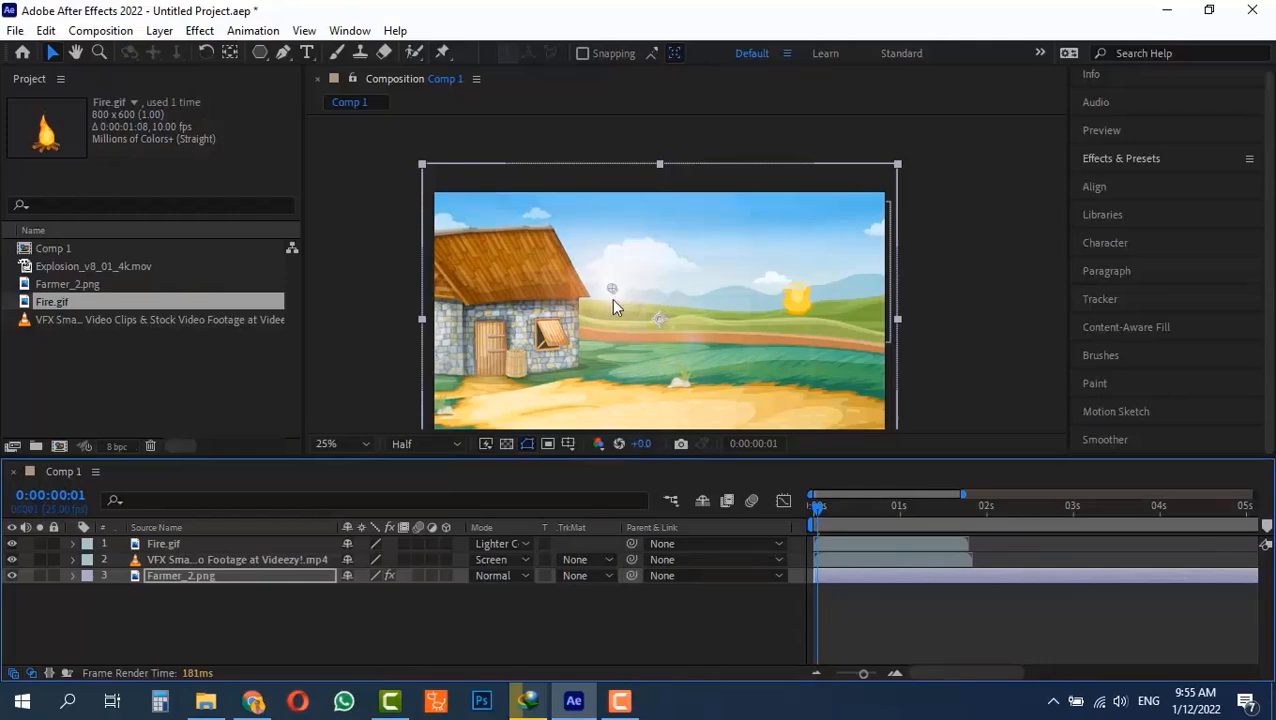
drag(611, 289, 533, 281)
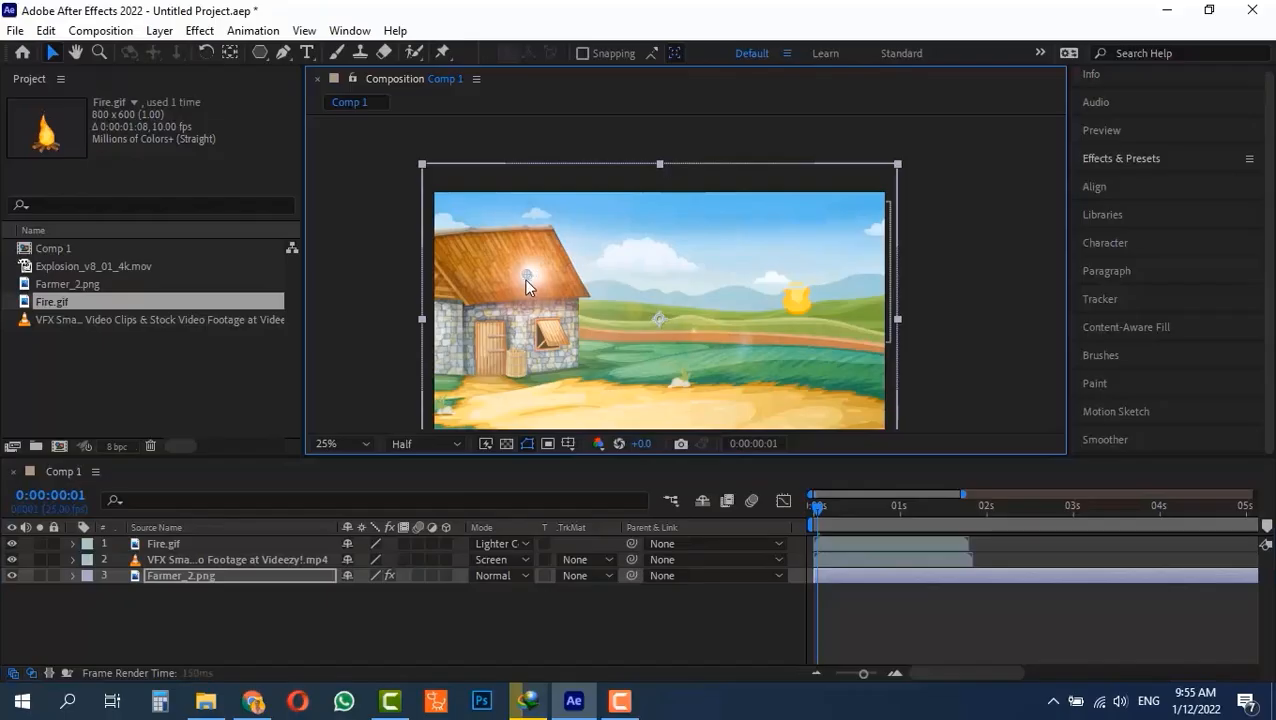
click(253, 603)
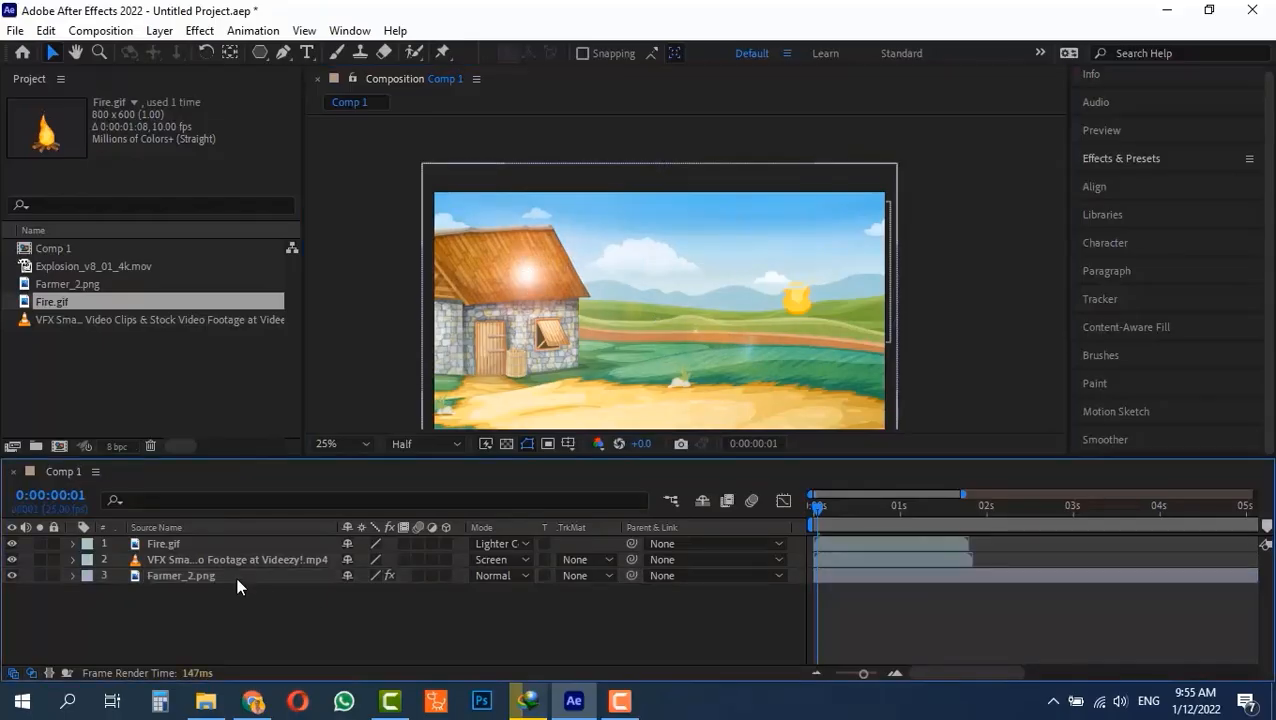
Create a new 1920 x 1080 px black solid layer on top of the other layers in Comp 1.
click(223, 574)
click(235, 606)
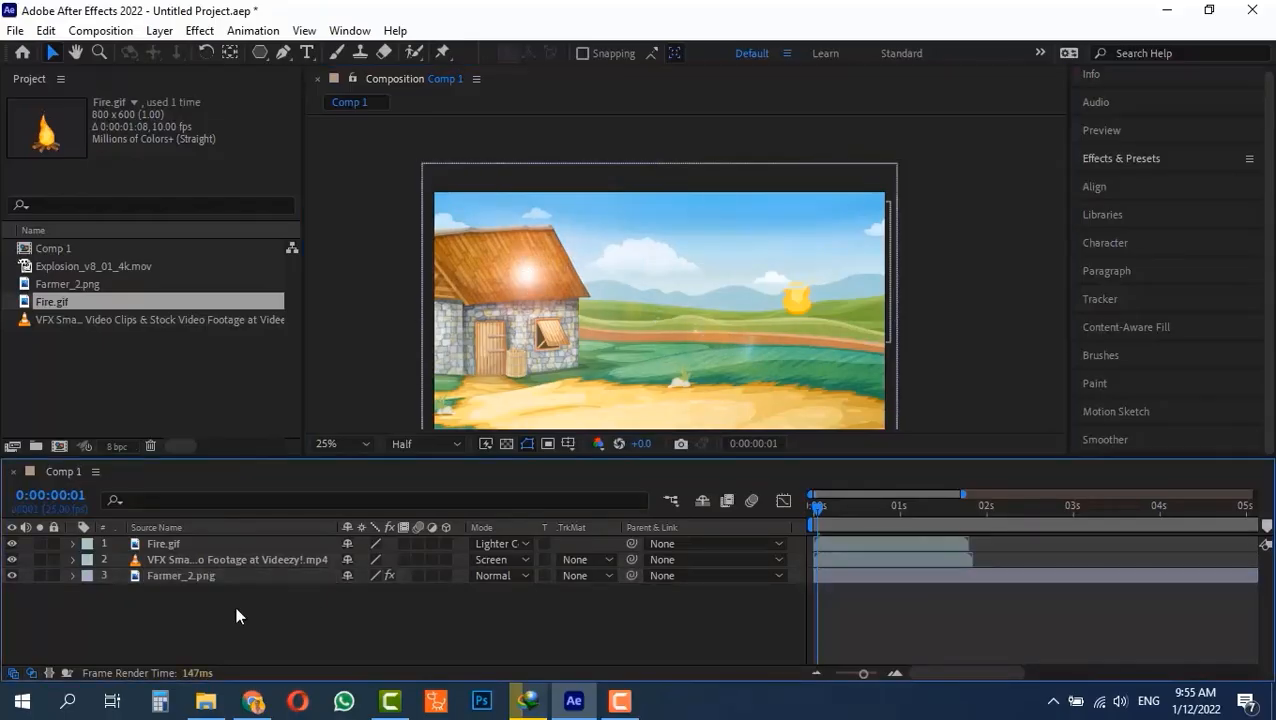
click(160, 31)
mouse_move(313, 58)
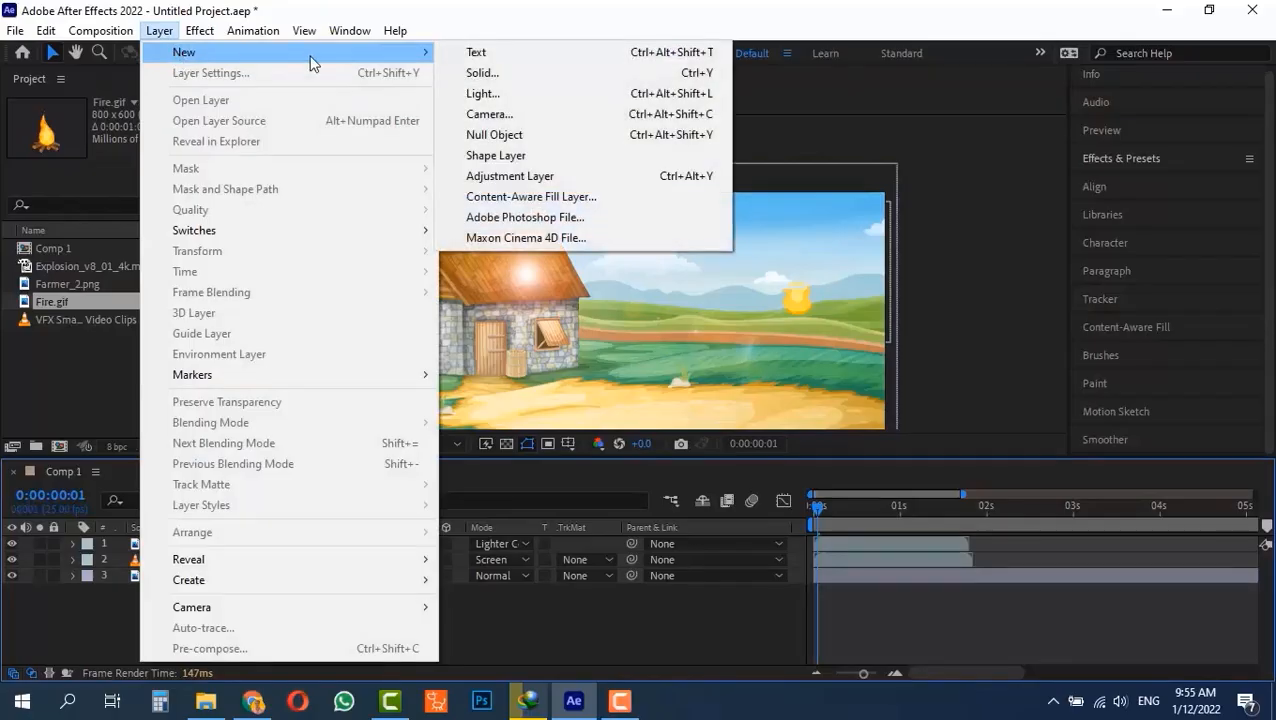
click(512, 73)
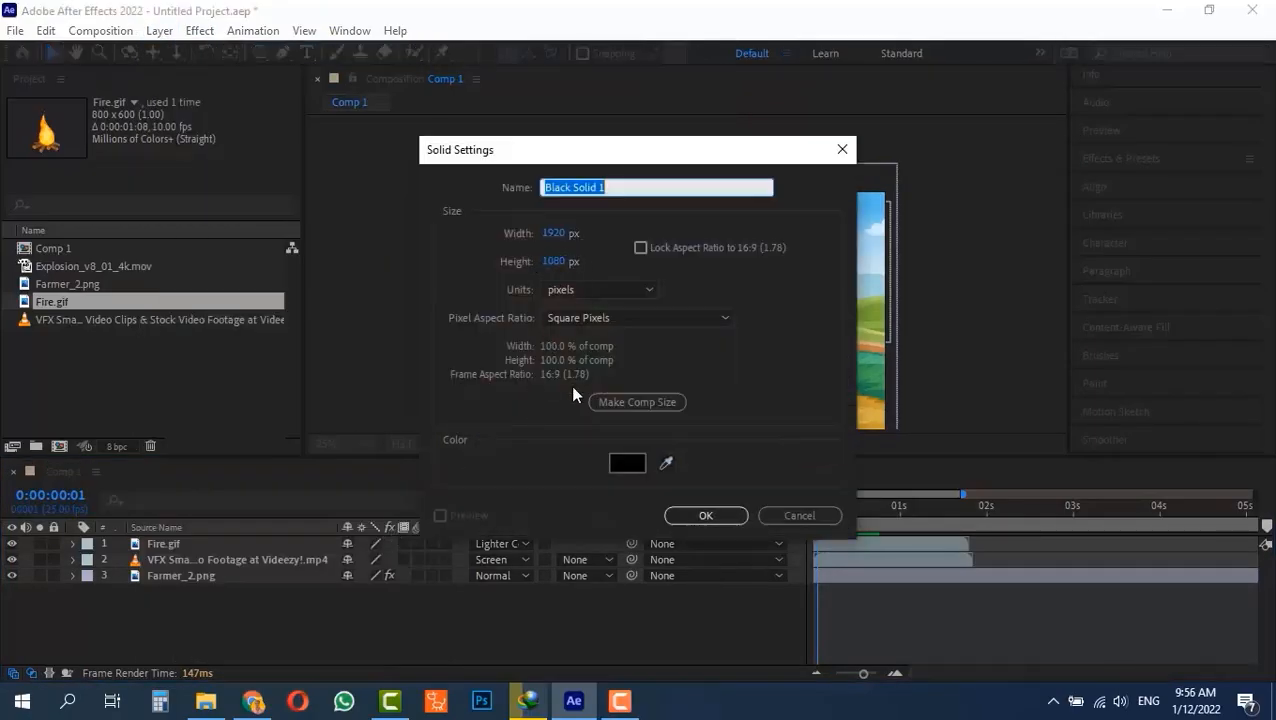
click(705, 515)
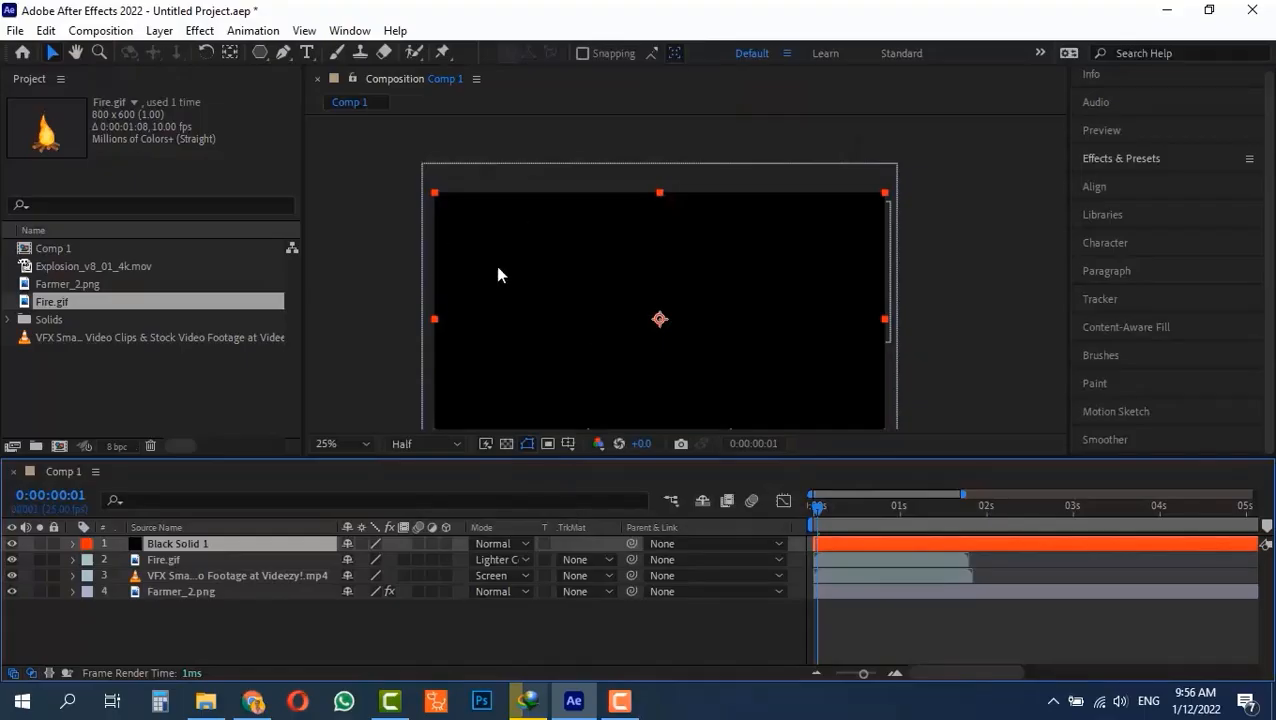
Apply the Lens Flare effect to the black solid and move its flare center to the middle of the frame, about 952, 540.
click(199, 31)
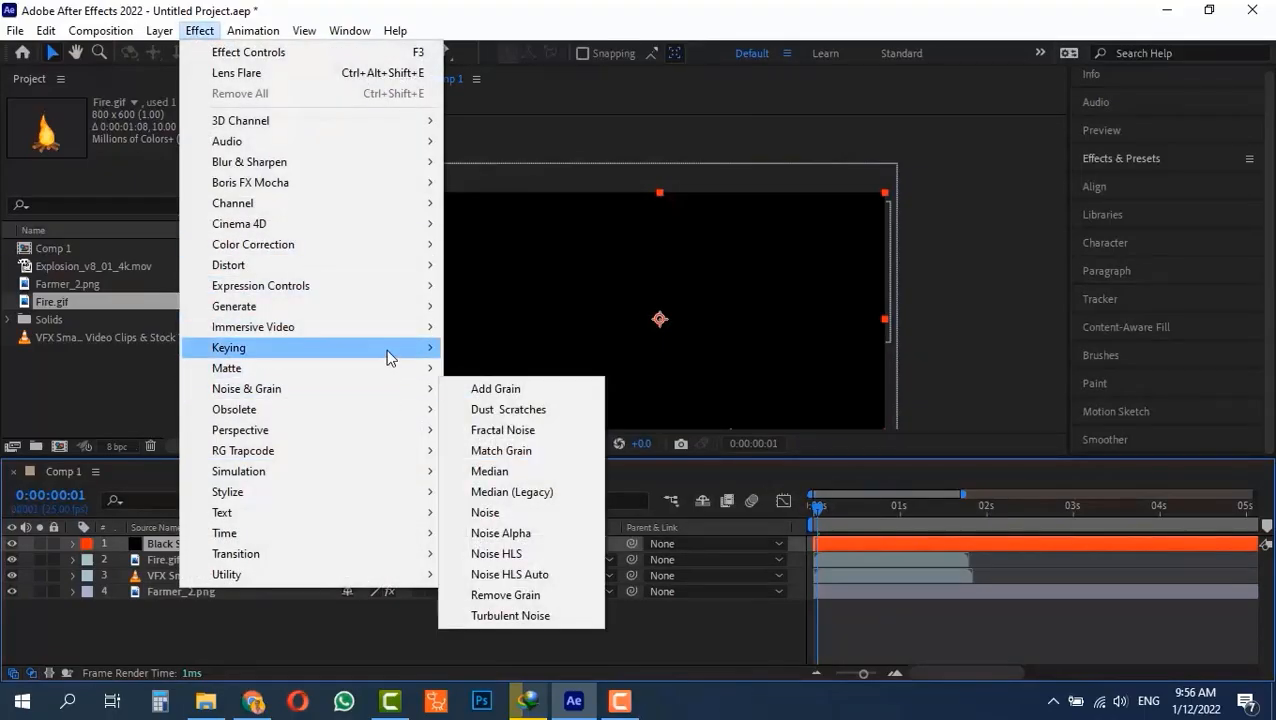
mouse_move(387, 307)
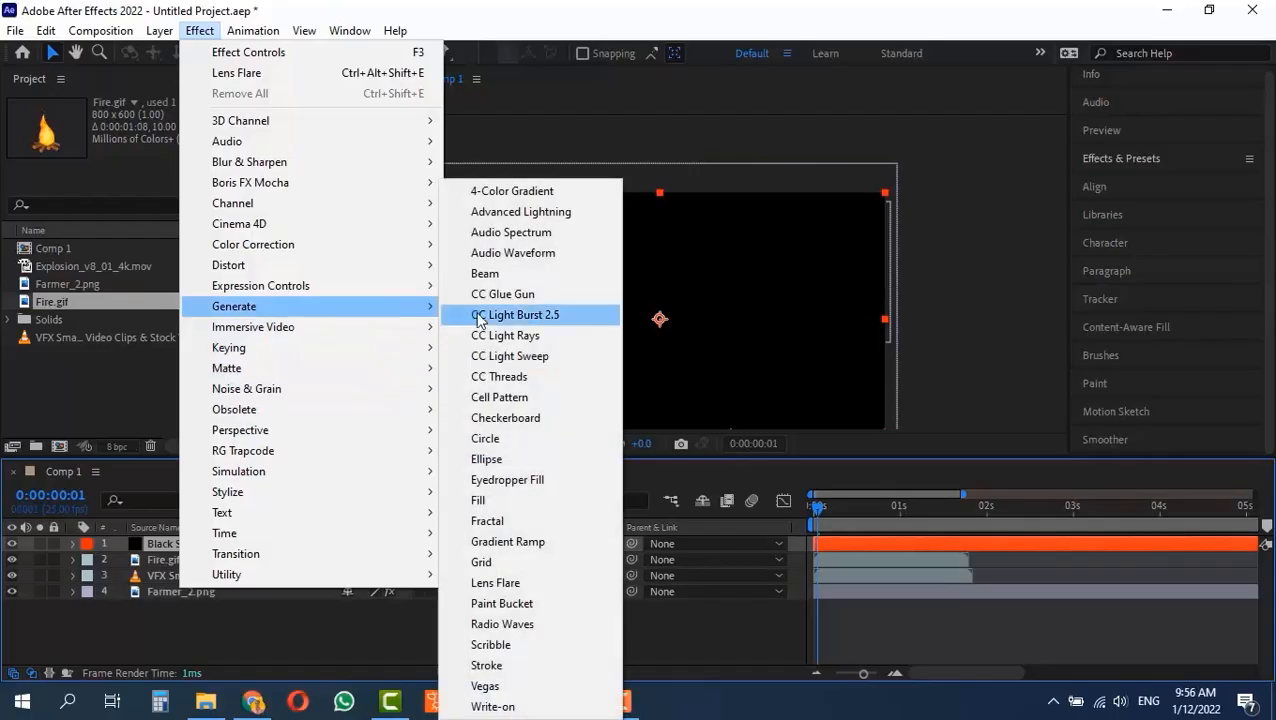
click(518, 586)
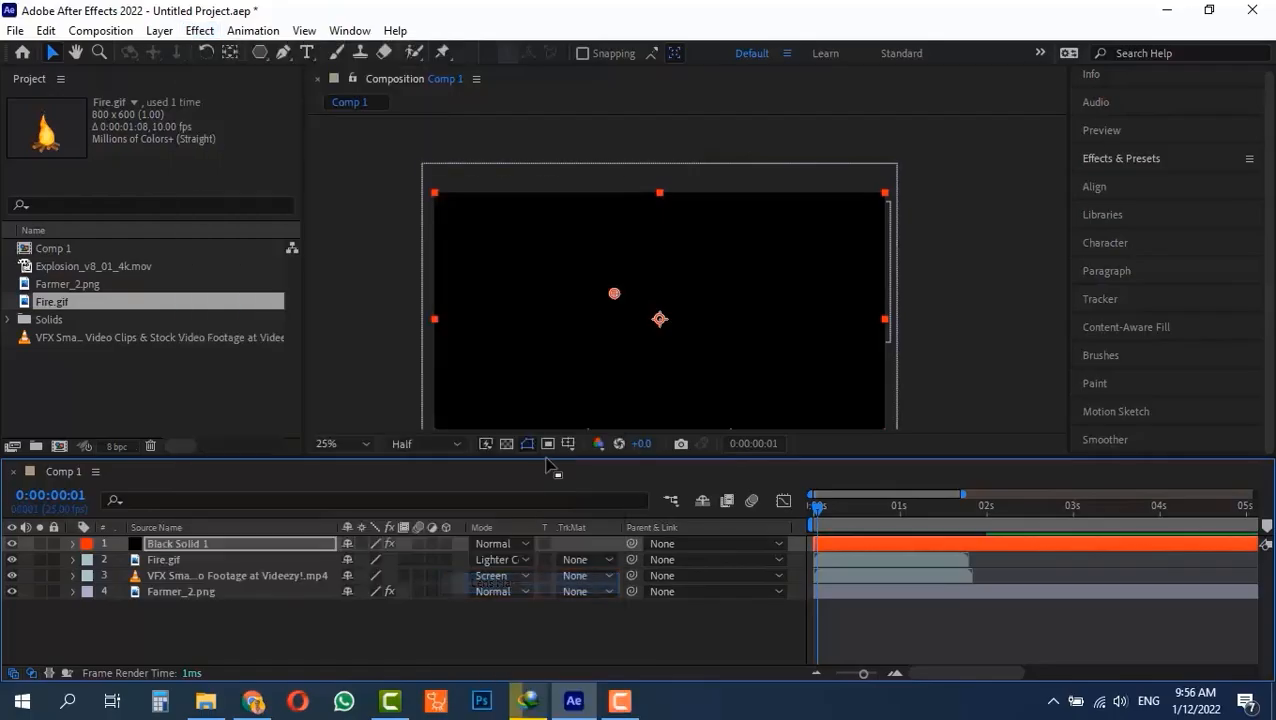
click(612, 294)
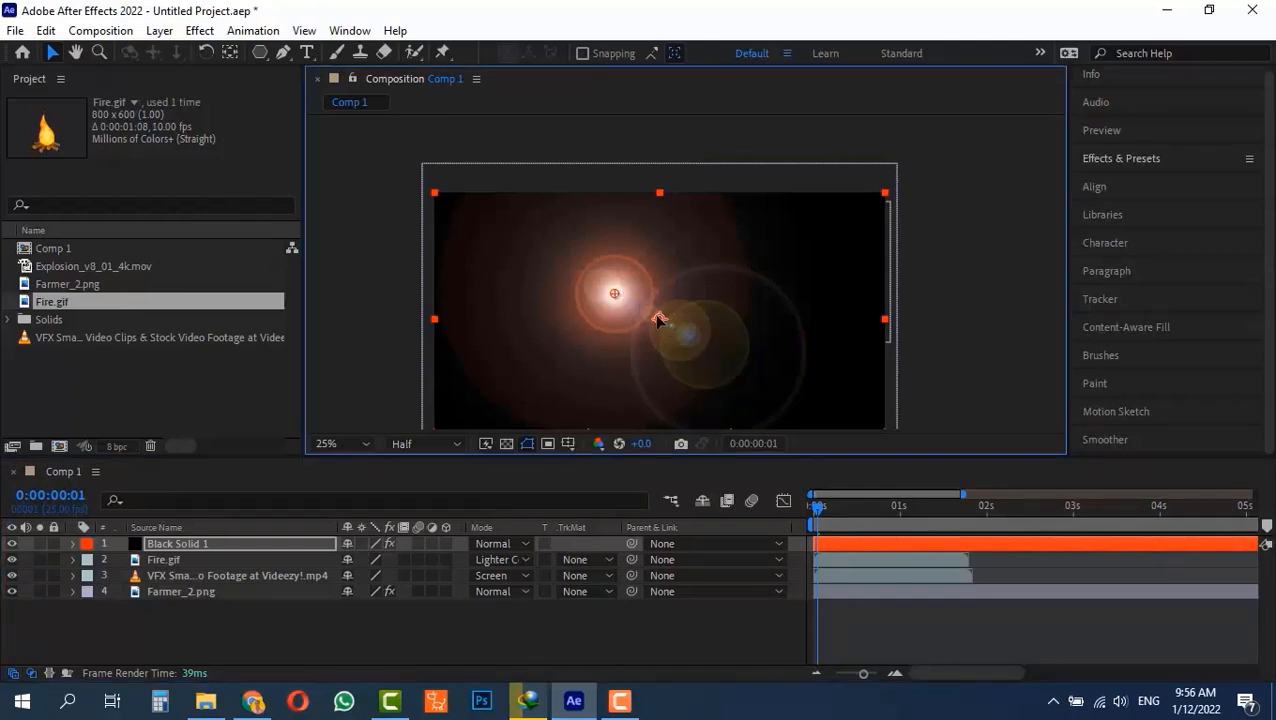
drag(615, 291, 660, 317)
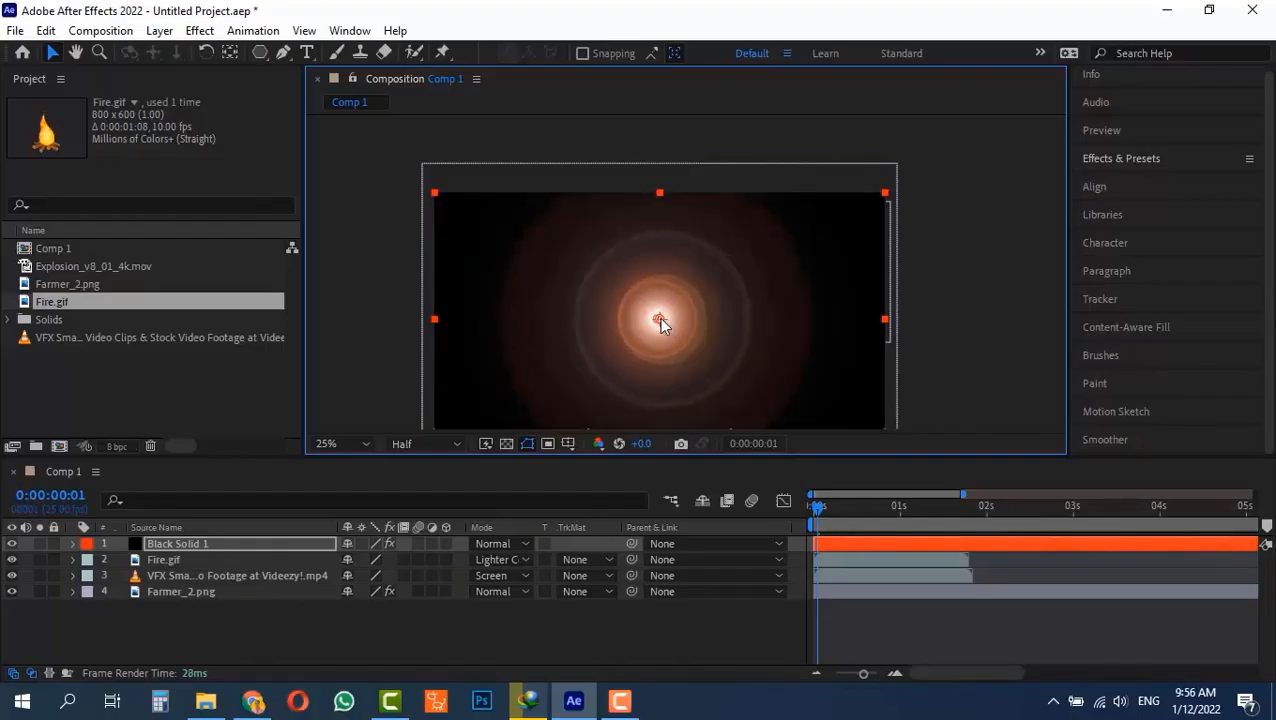
Show the Effect Controls of the black solid to access its Lens Flare settings.
click(349, 30)
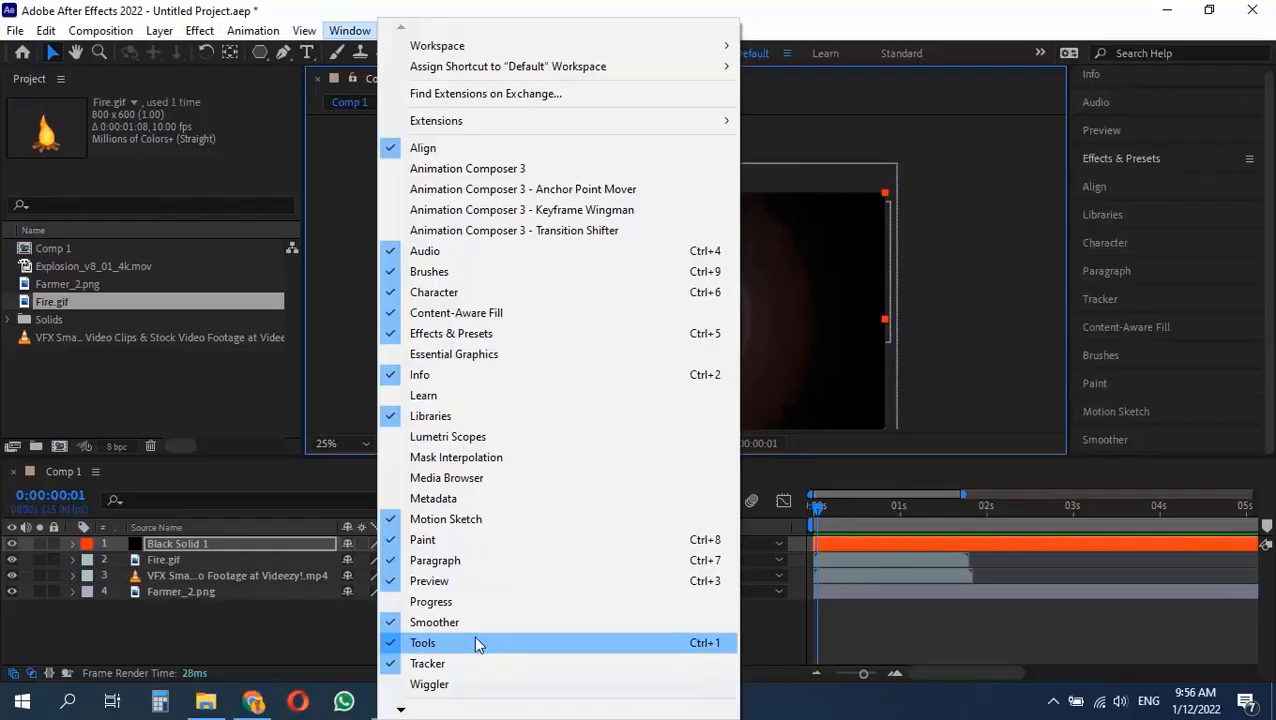
mouse_move(401, 712)
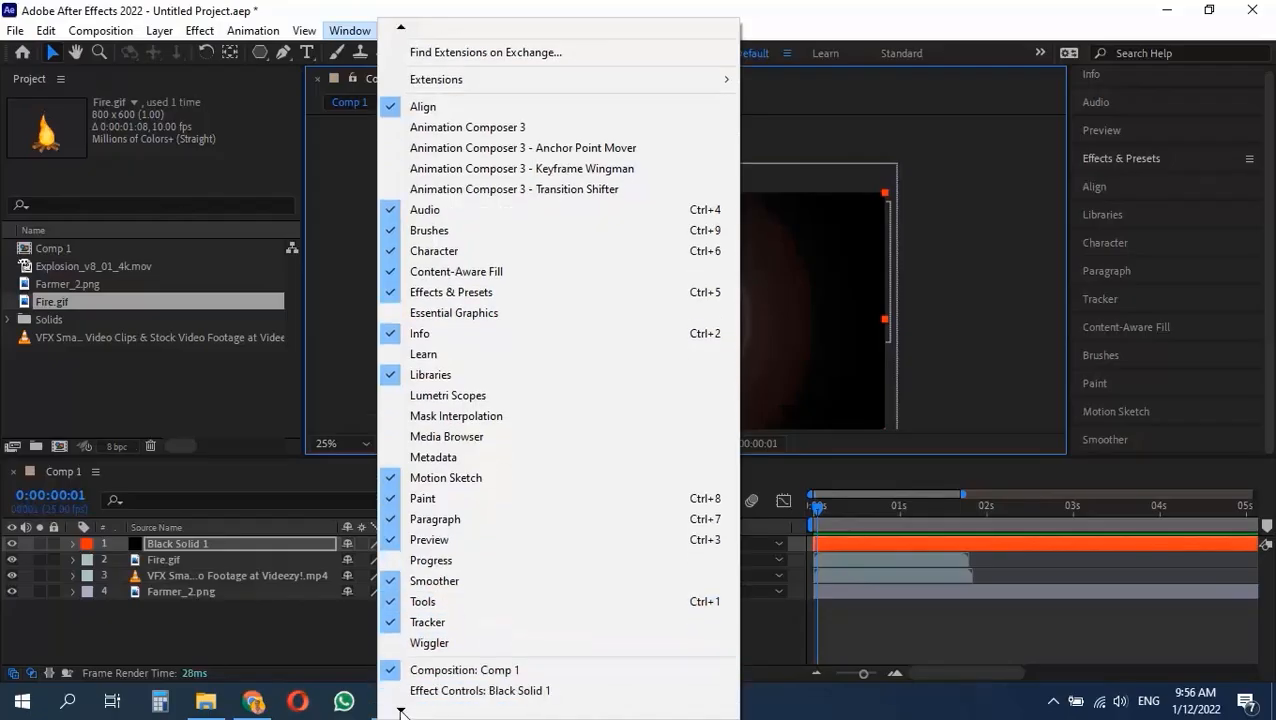
scroll(440, 700, down, 3)
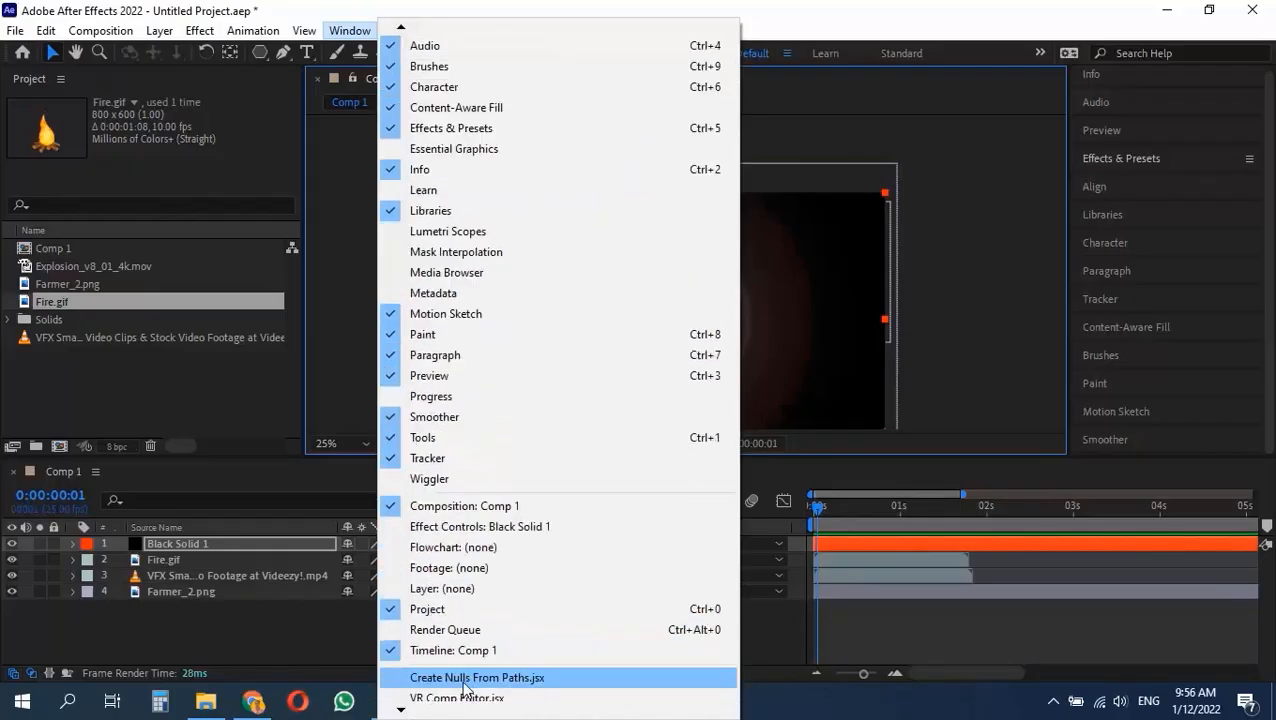
click(462, 526)
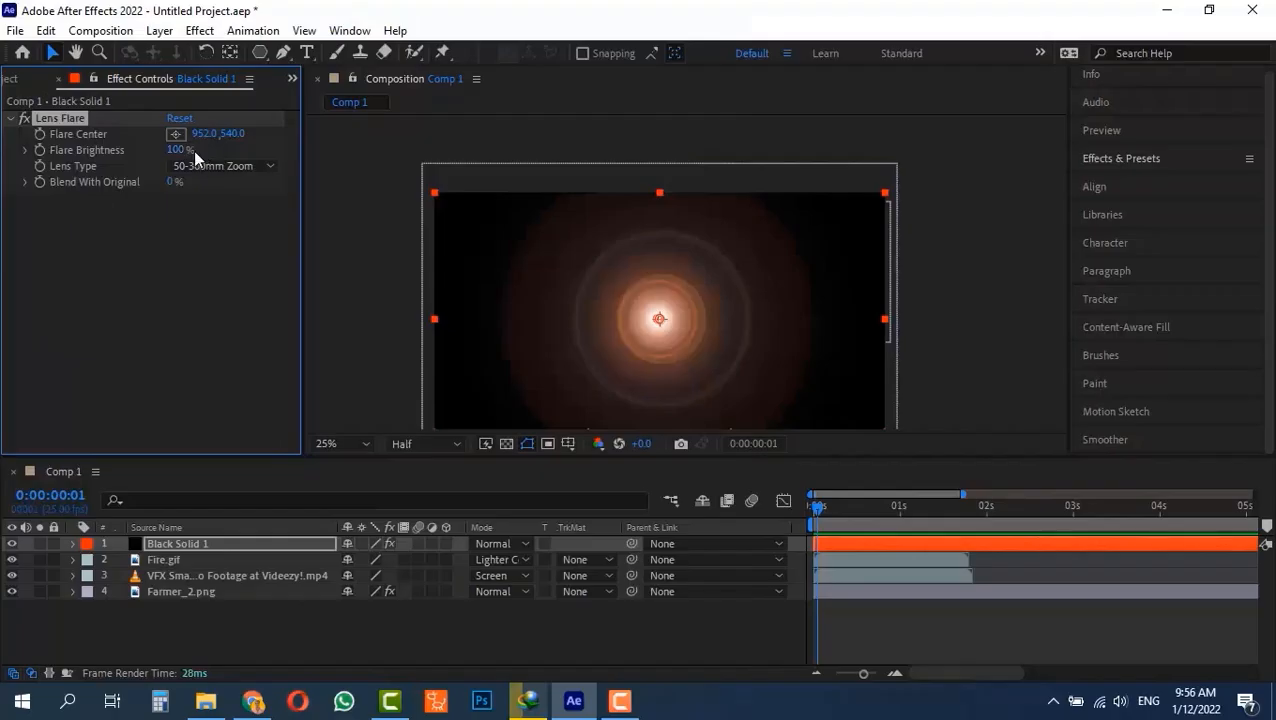
Set the black solid's lens flare to the 105mm Prime lens type with 120% flare brightness.
click(215, 166)
click(225, 226)
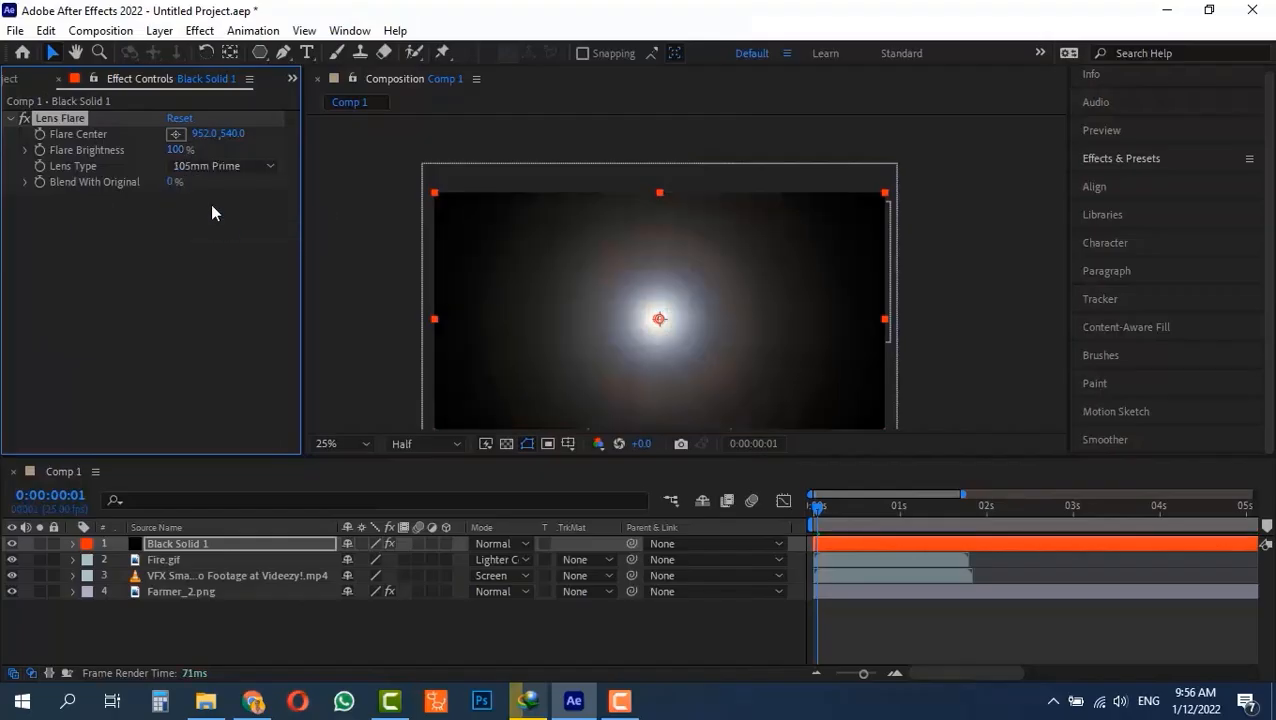
click(188, 149)
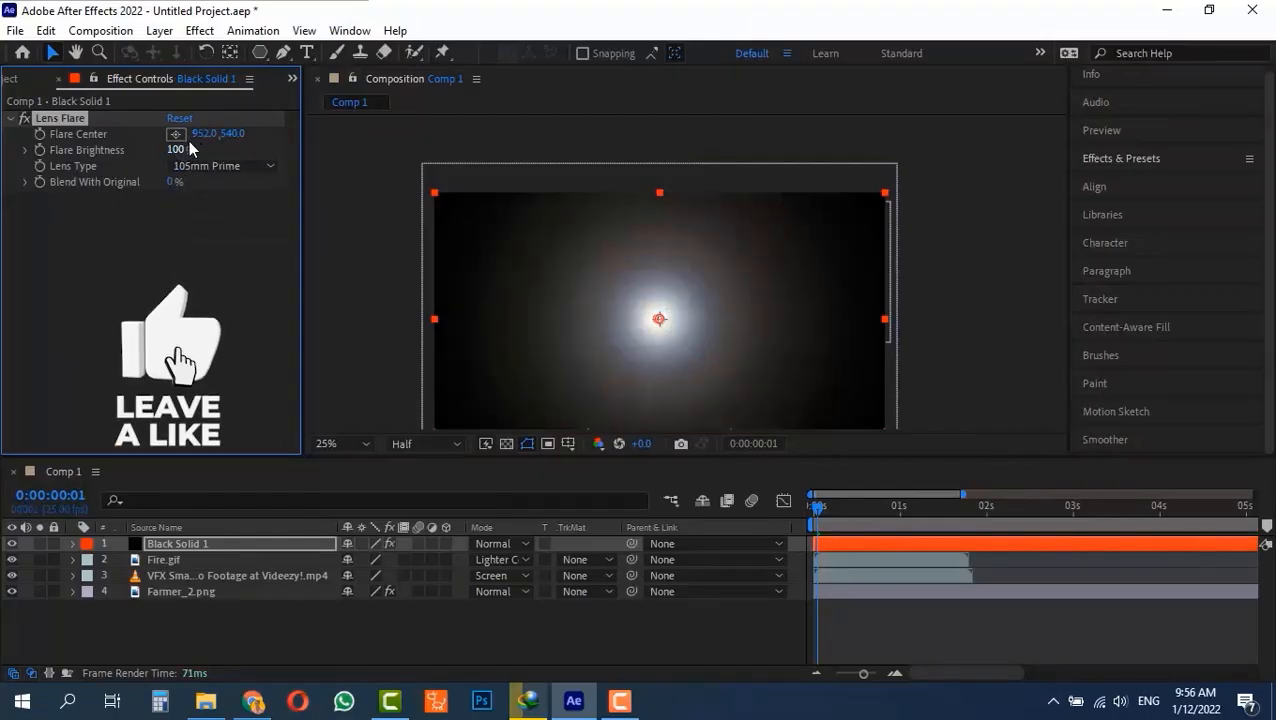
text(120)
key(Return)
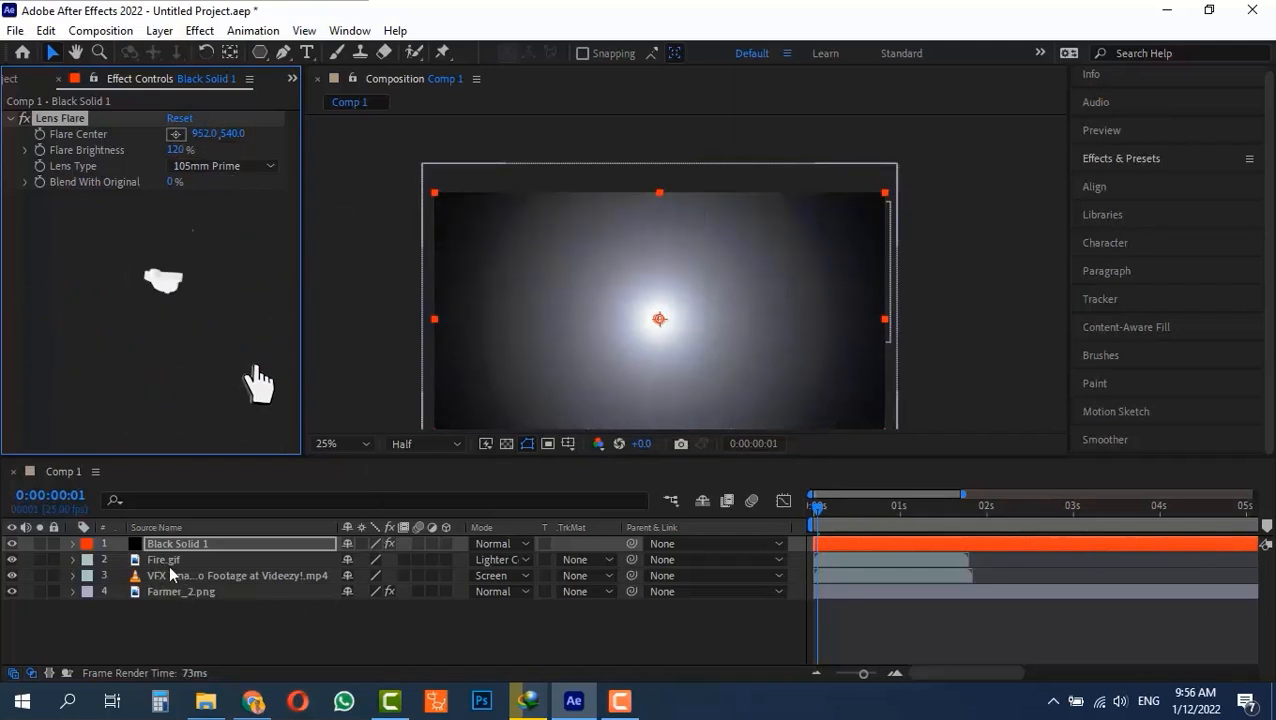
key(comma)
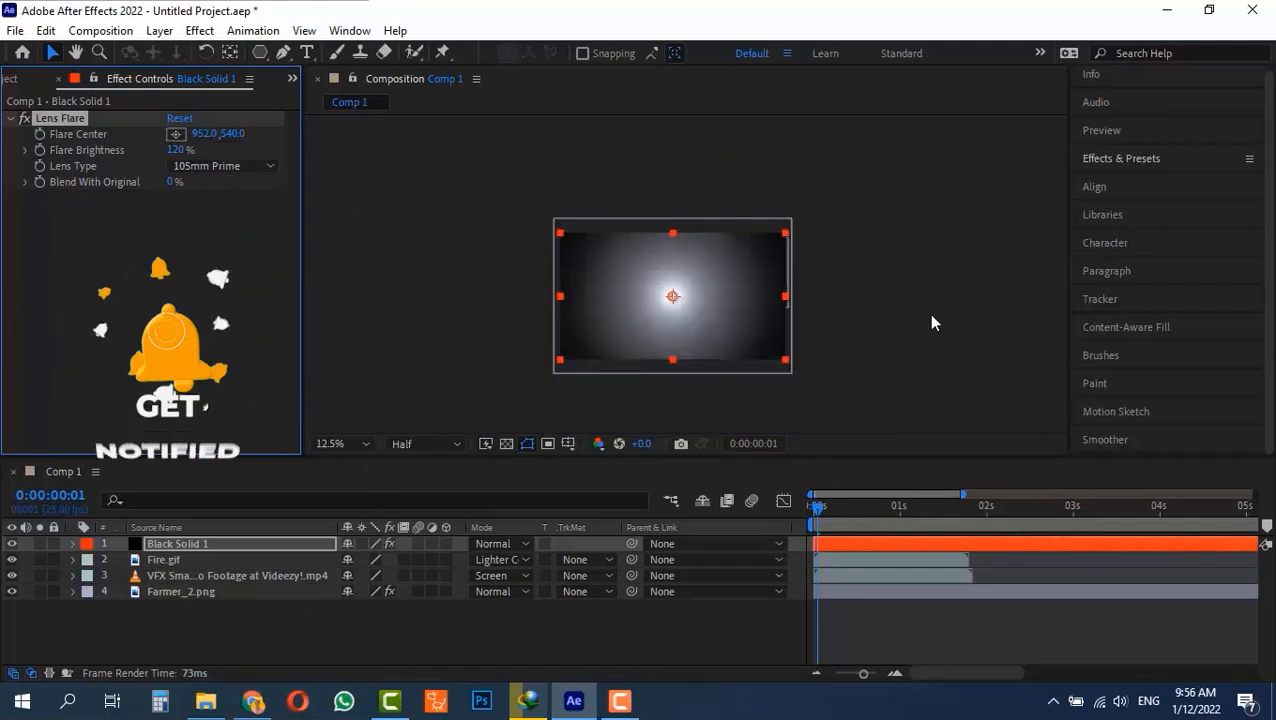
key(period)
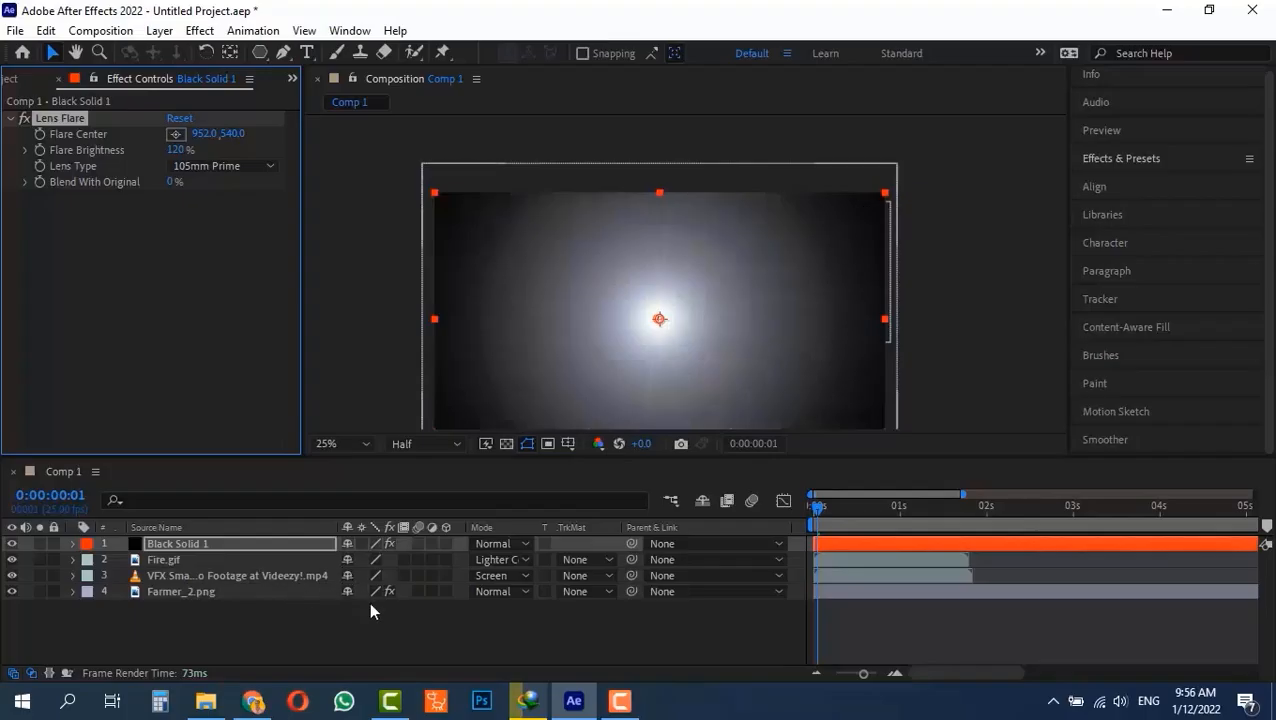
Set the black solid's blending mode to Screen and move the layer slightly up and to the right in the frame.
click(506, 543)
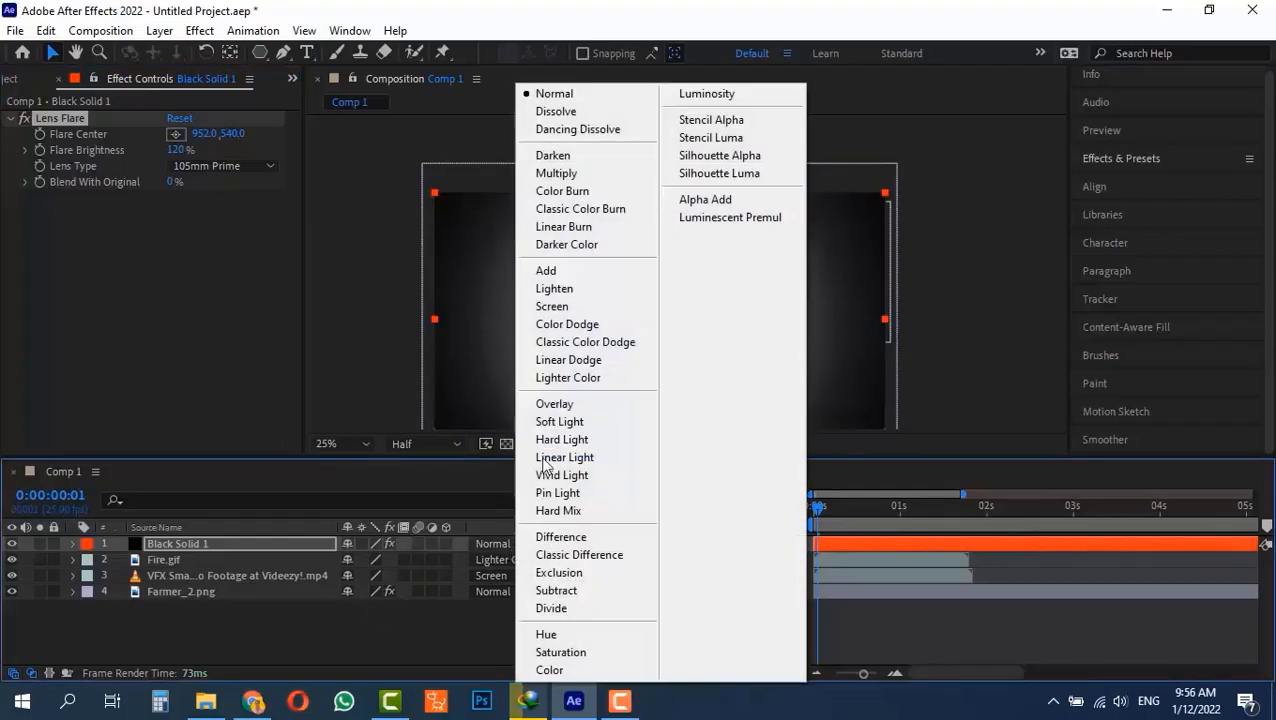
click(582, 306)
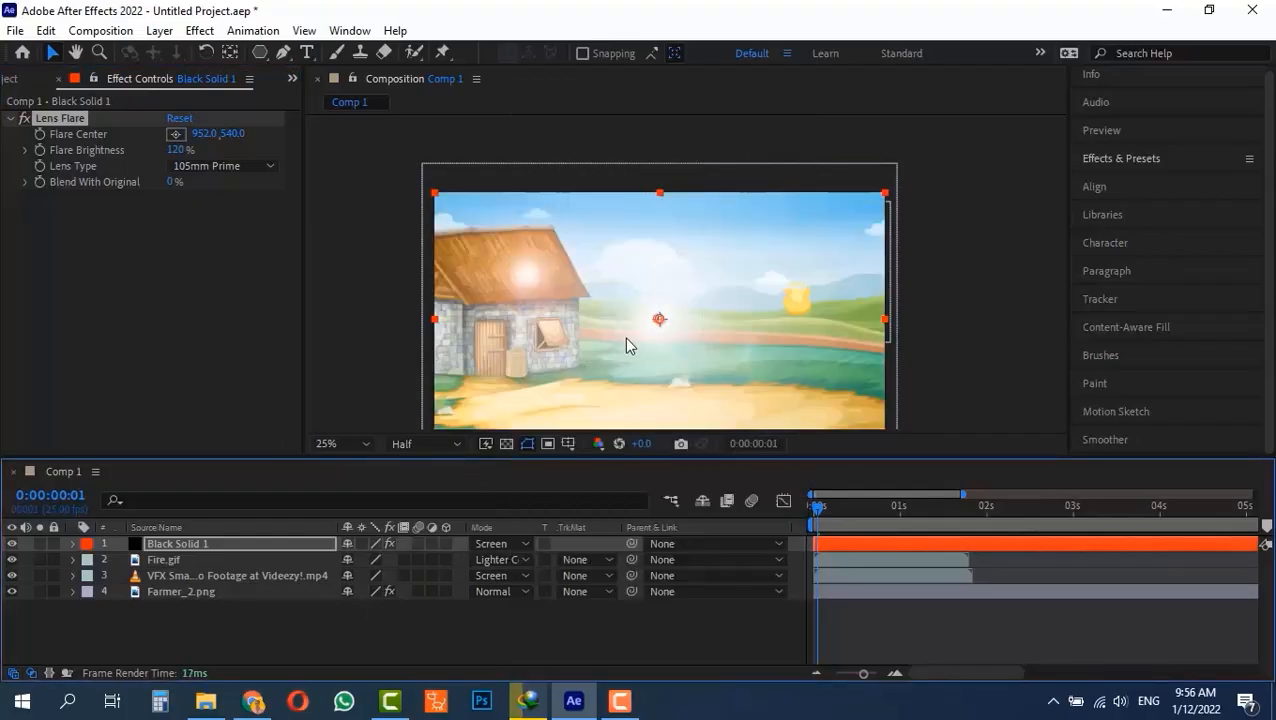
drag(657, 334, 672, 308)
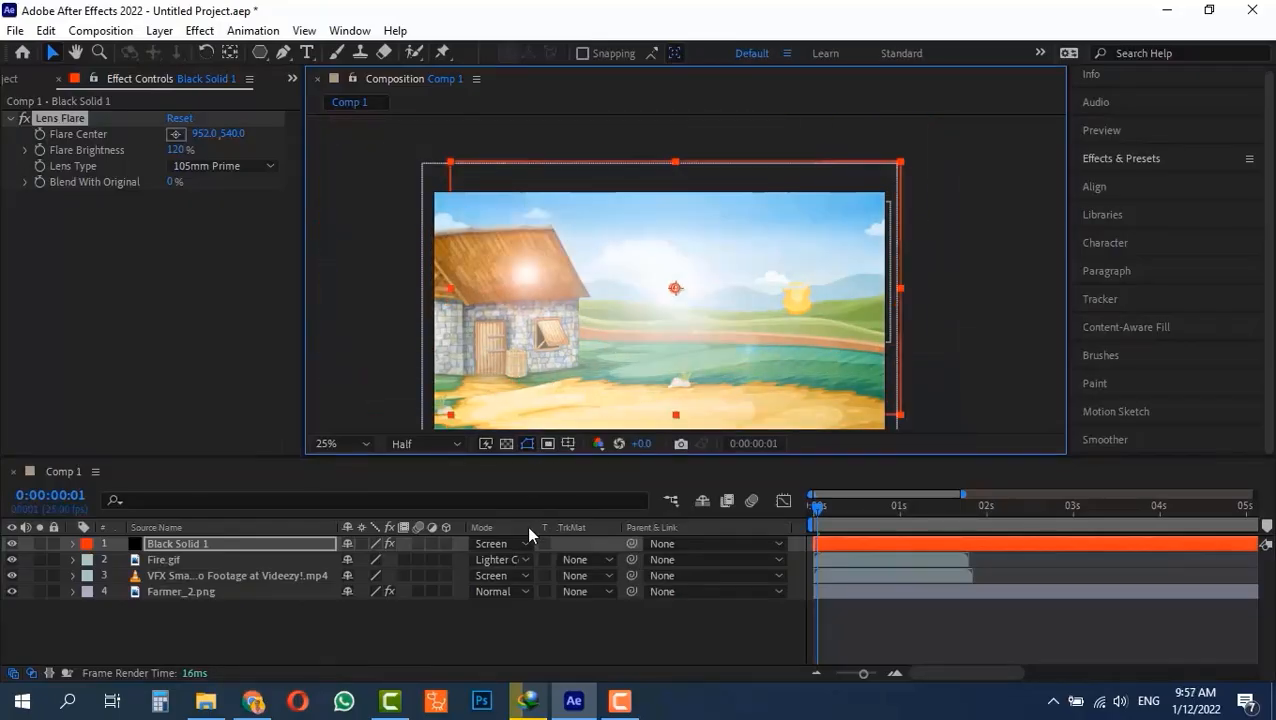
Try the Lighten, Color Dodge, Classic Color Dodge, Linear Dodge and Lighter Color blending modes on the black solid.
click(500, 543)
click(570, 288)
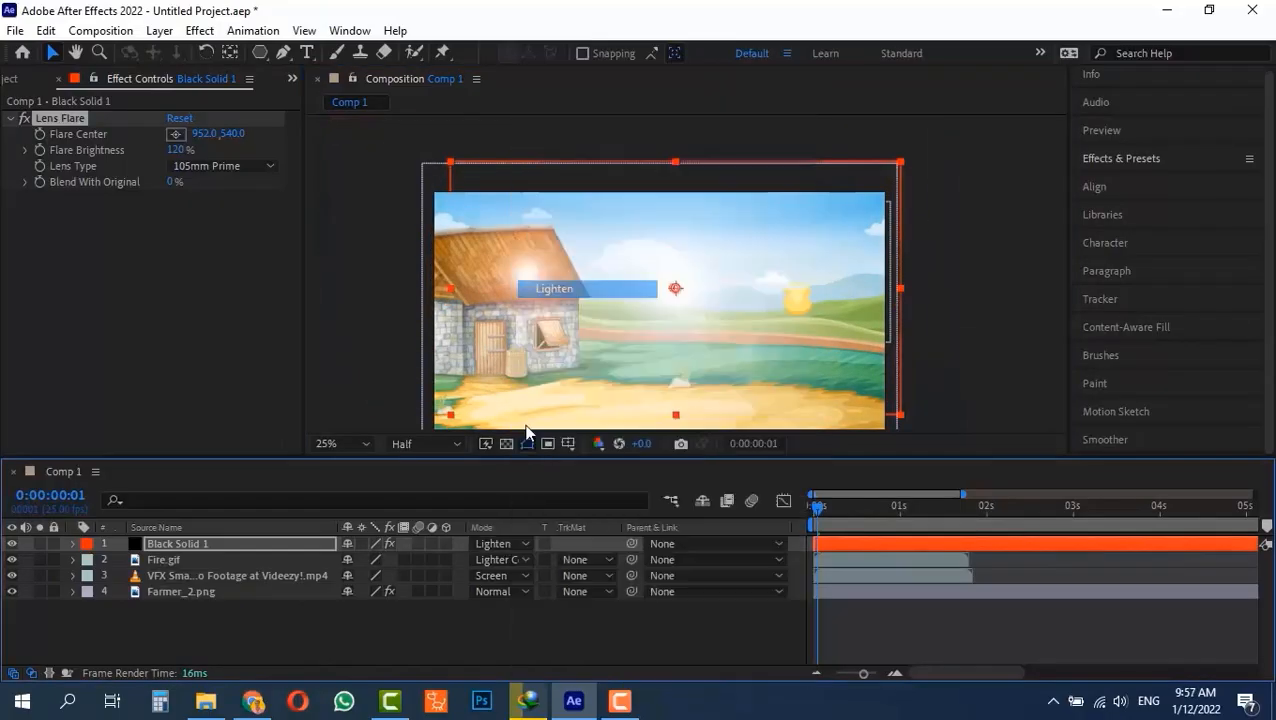
click(511, 546)
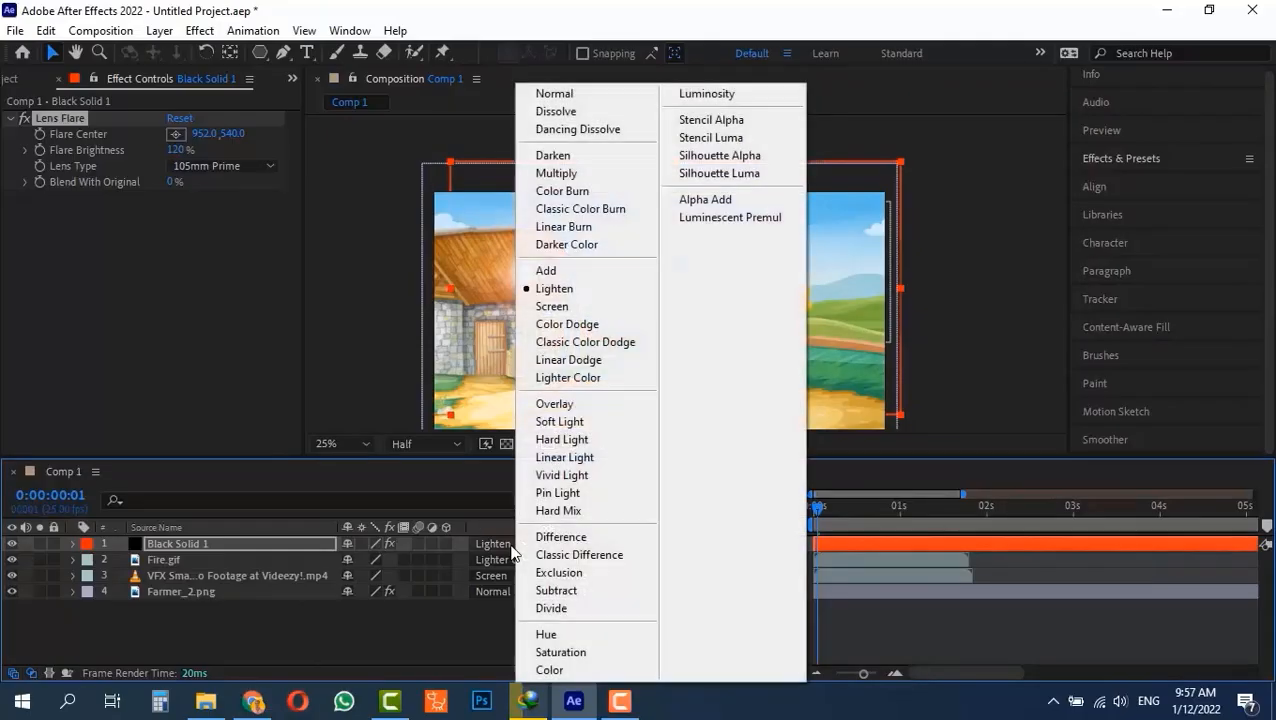
click(566, 326)
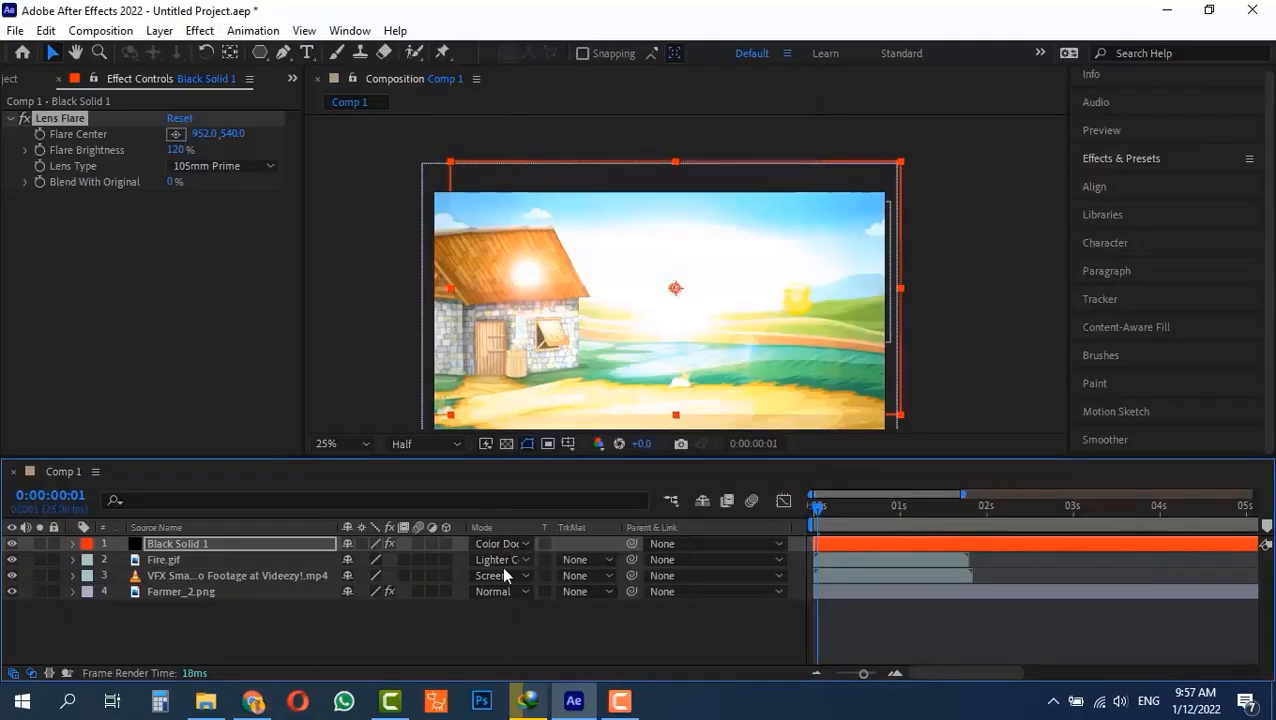
click(506, 550)
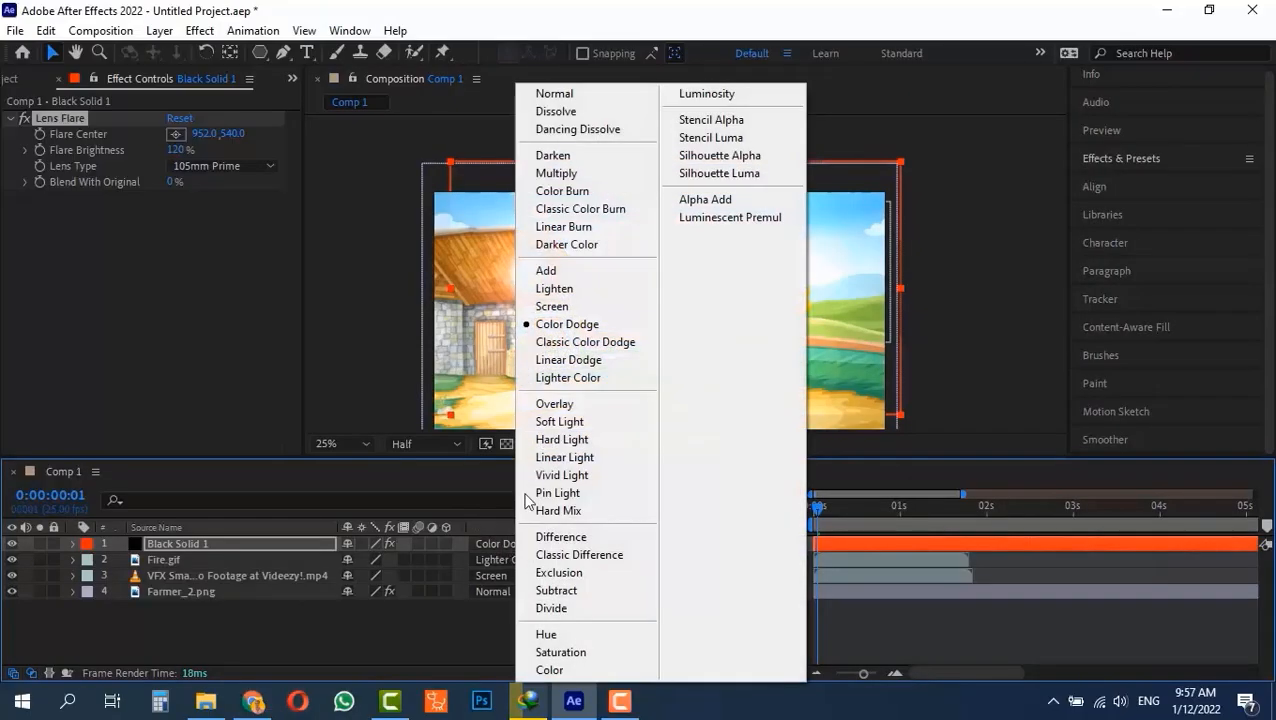
click(590, 343)
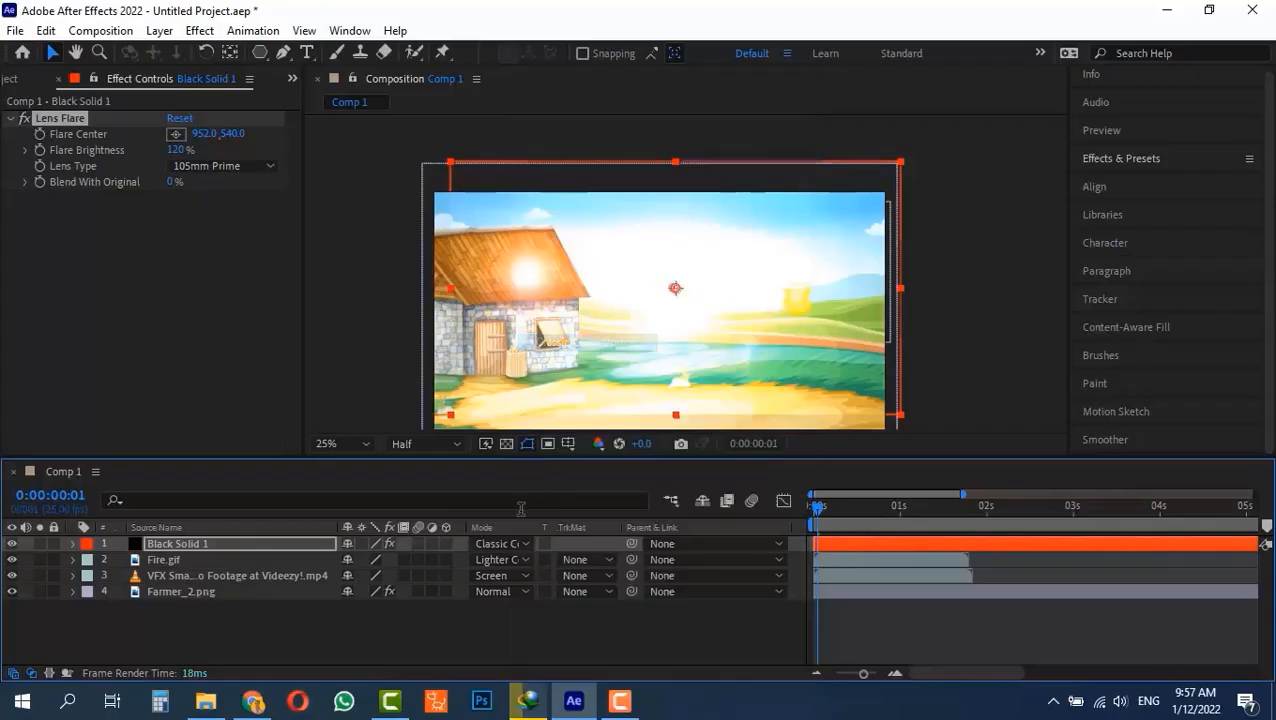
click(501, 548)
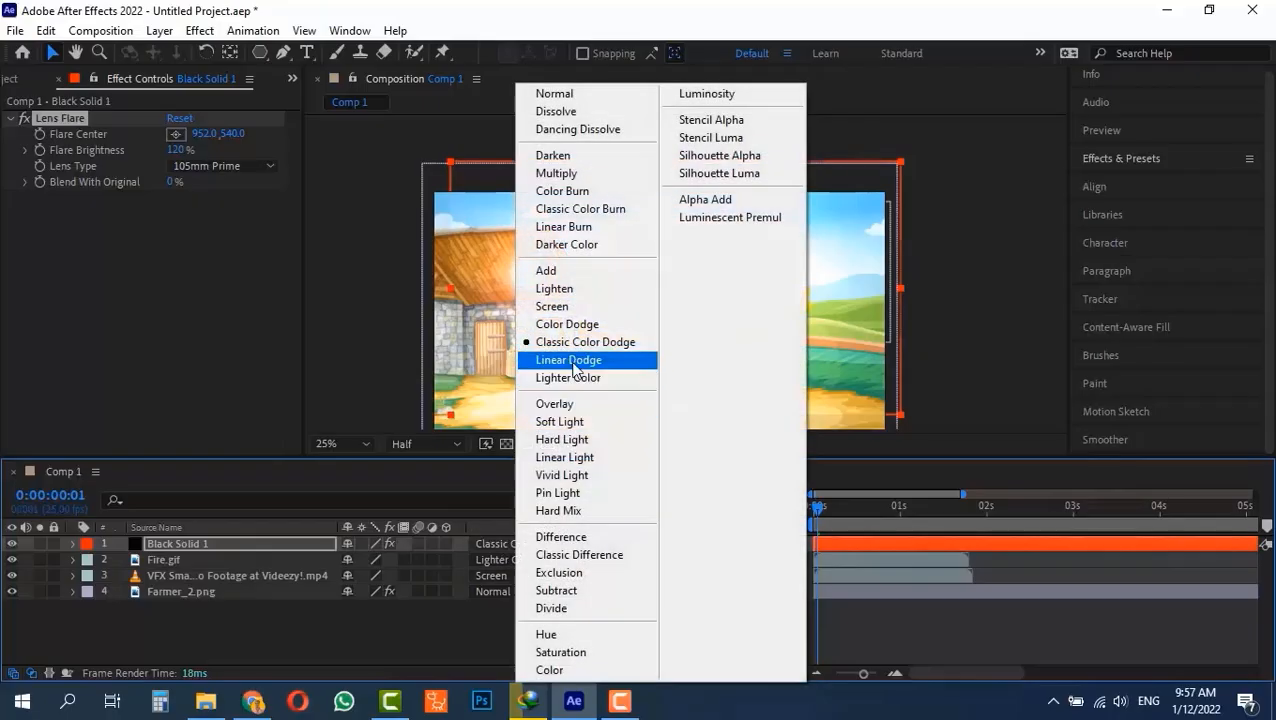
click(614, 359)
click(507, 543)
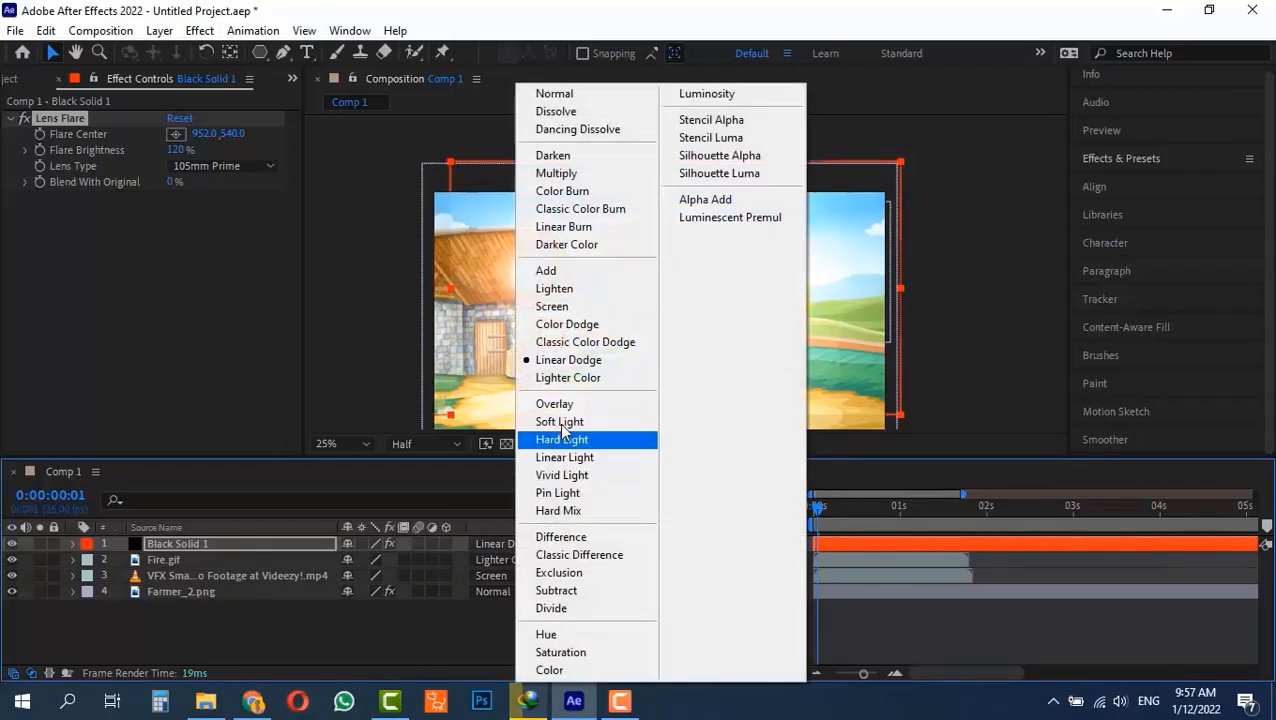
click(585, 378)
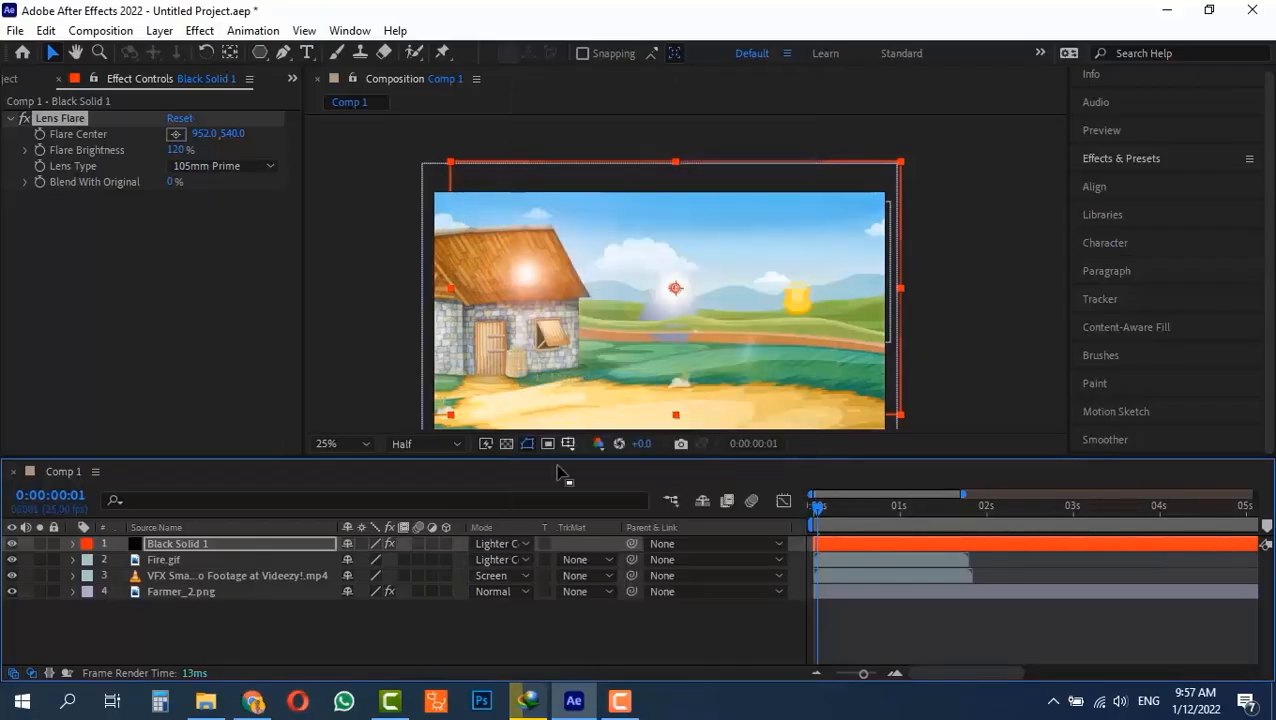
Try the Multiply, Color Burn, Classic Color Burn, Exclusion and Soft Light blending modes on the black solid.
click(505, 544)
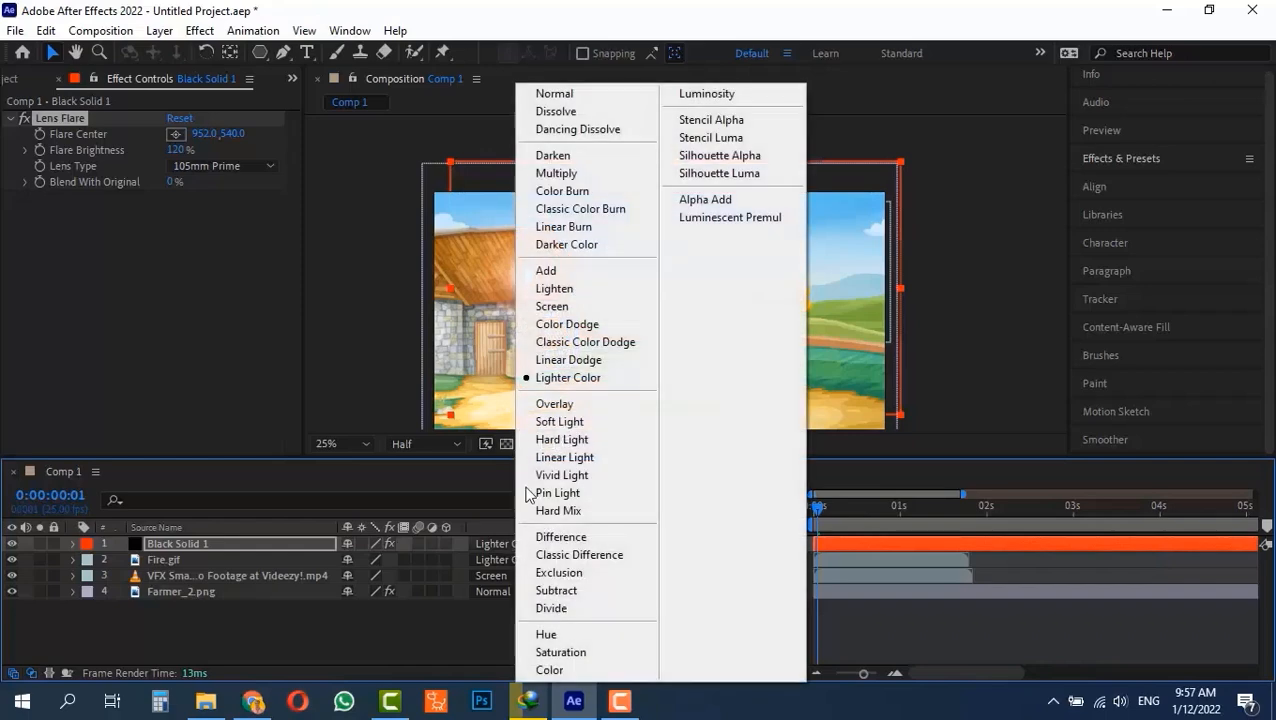
click(566, 177)
click(501, 545)
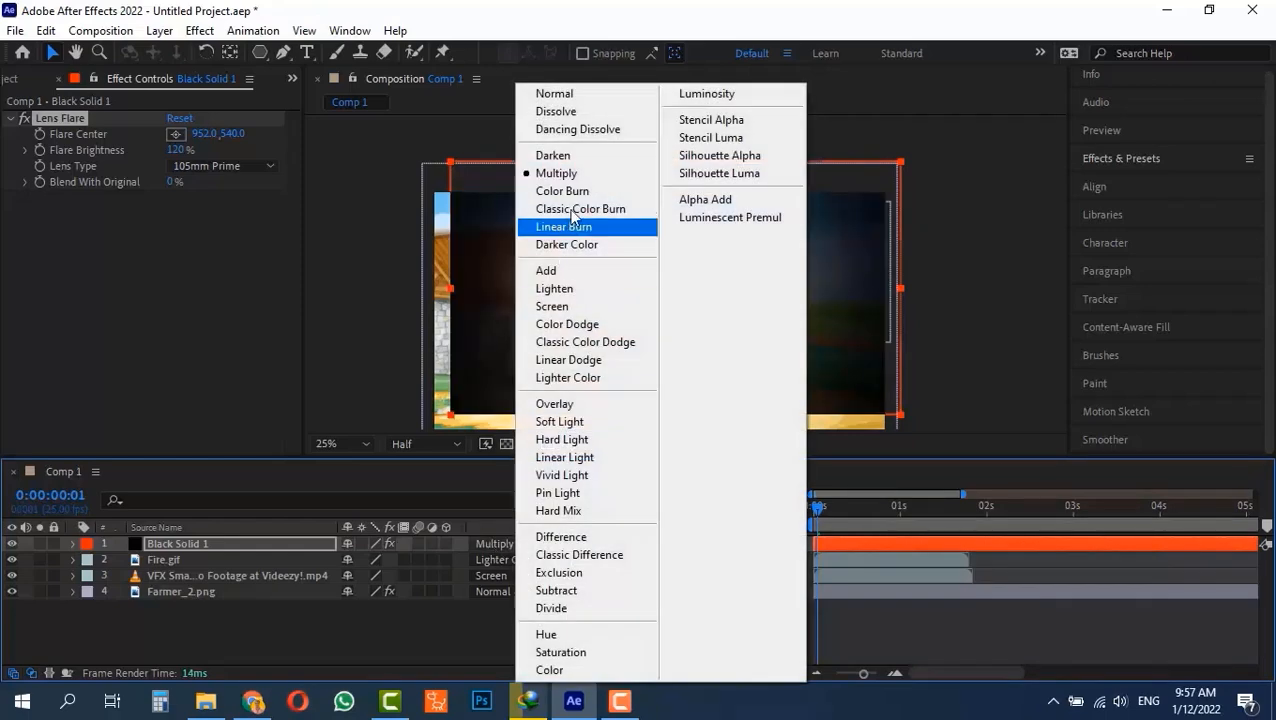
click(562, 191)
click(495, 544)
click(580, 209)
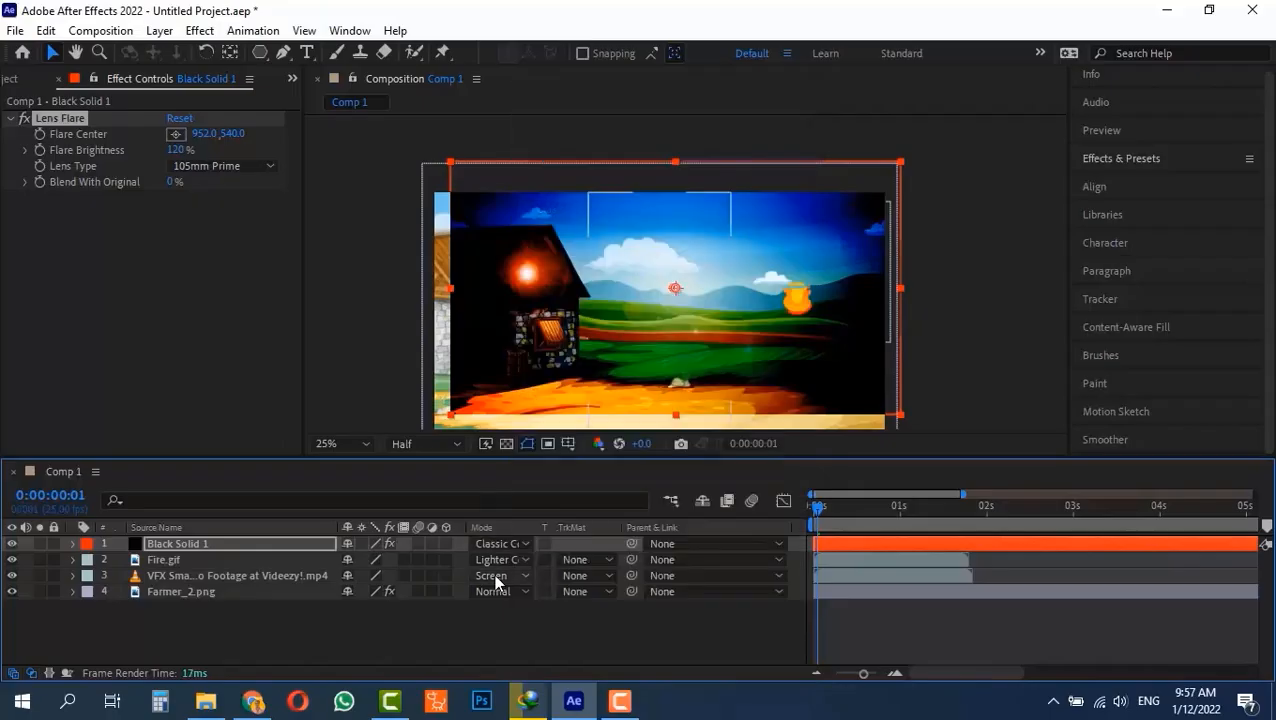
click(495, 544)
click(584, 569)
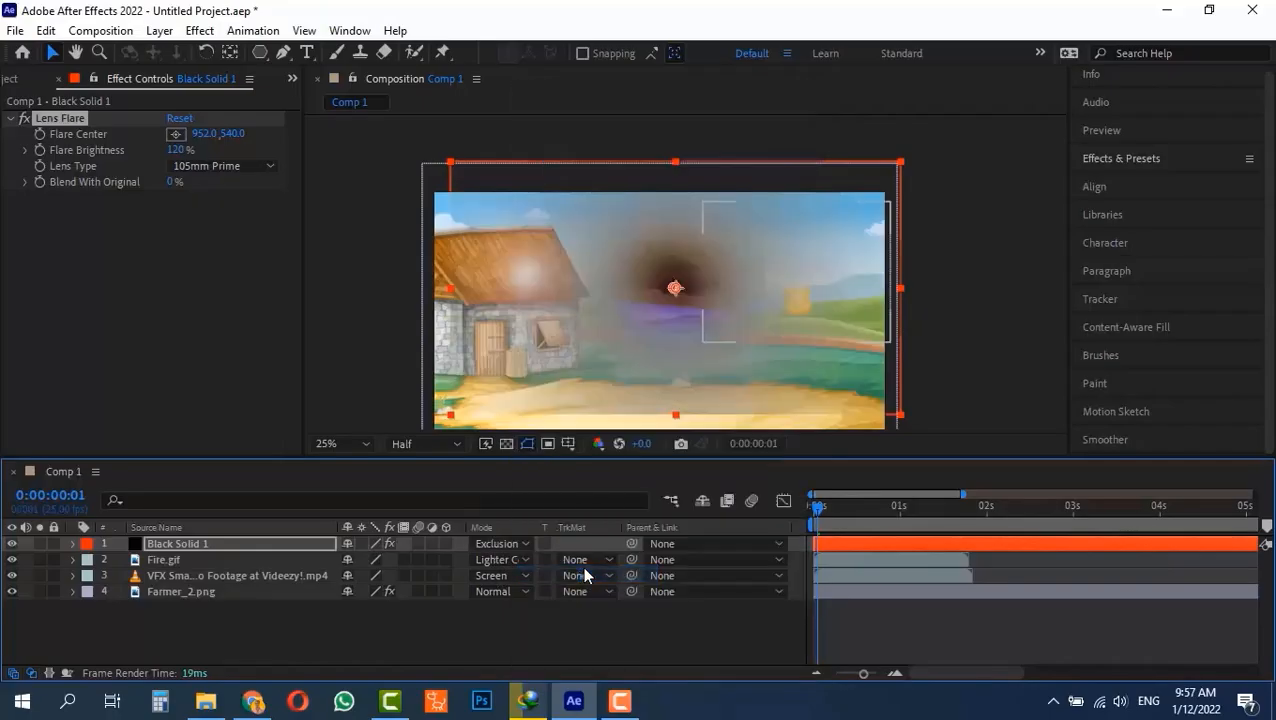
click(493, 546)
click(545, 418)
Delete the black solid layer and remove the Lens Flare effect from the Farmer_2.png layer.
key(Delete)
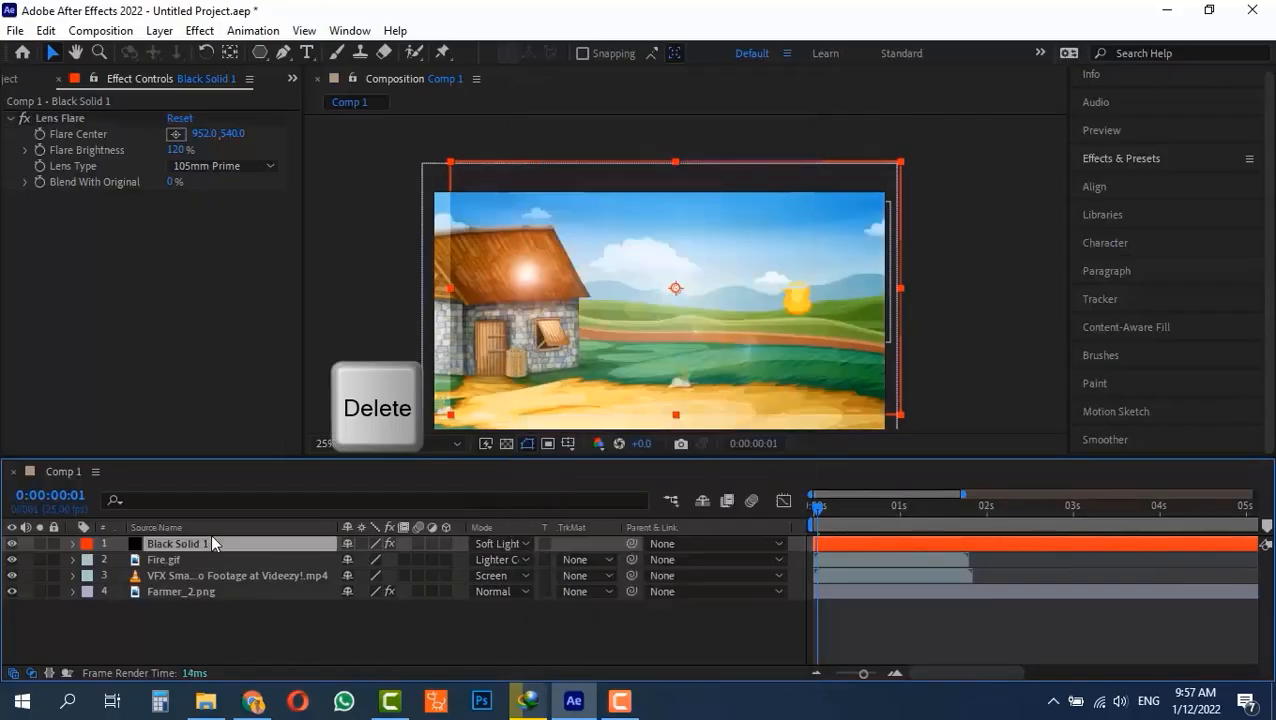
key(Delete)
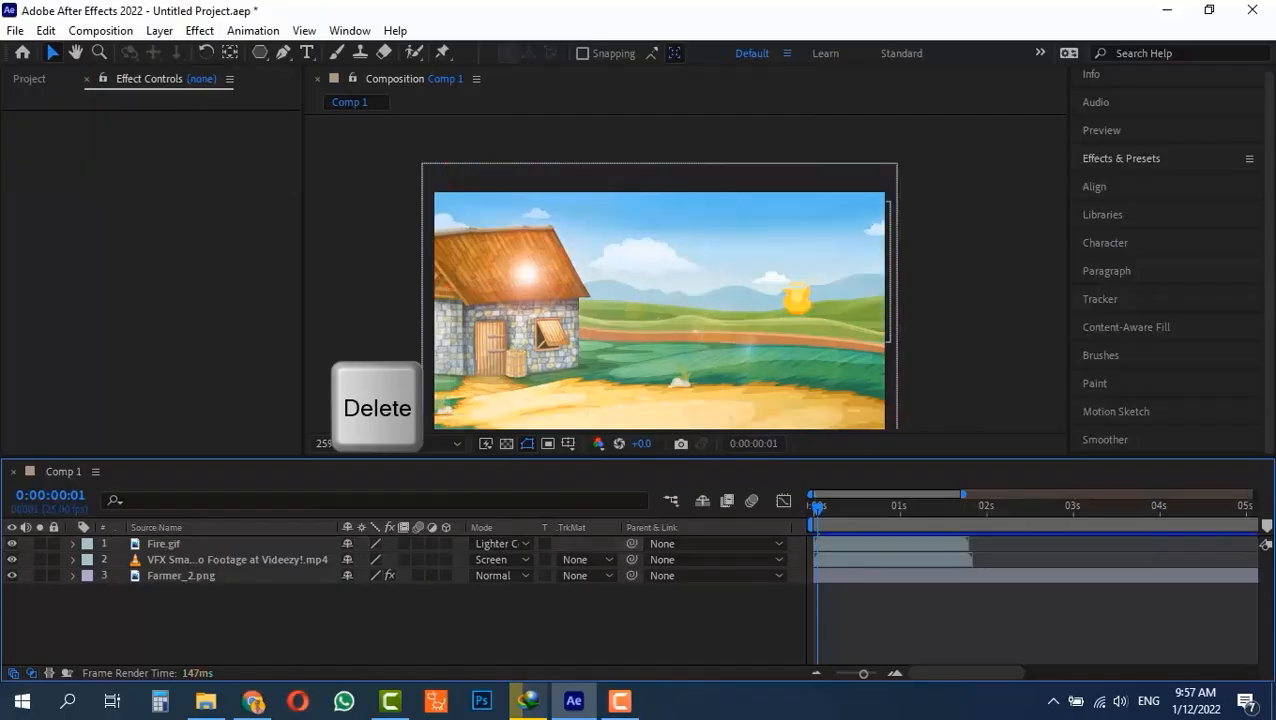
click(527, 268)
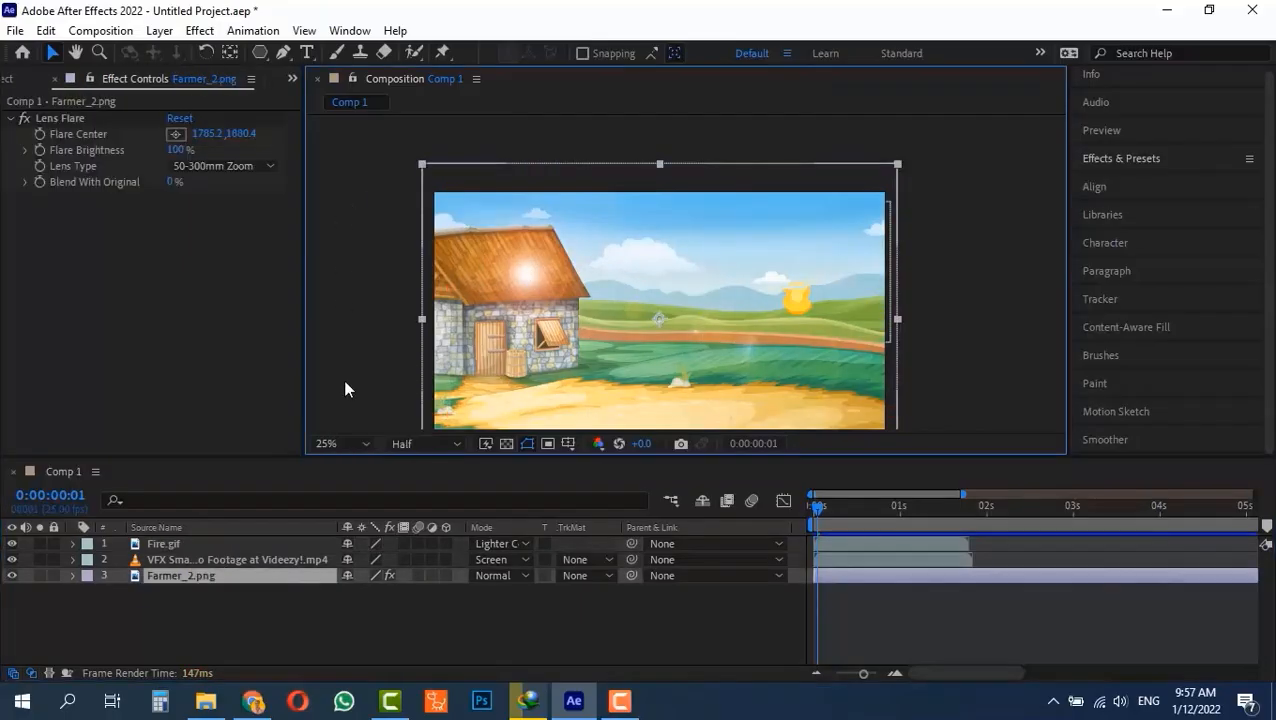
click(72, 575)
click(117, 564)
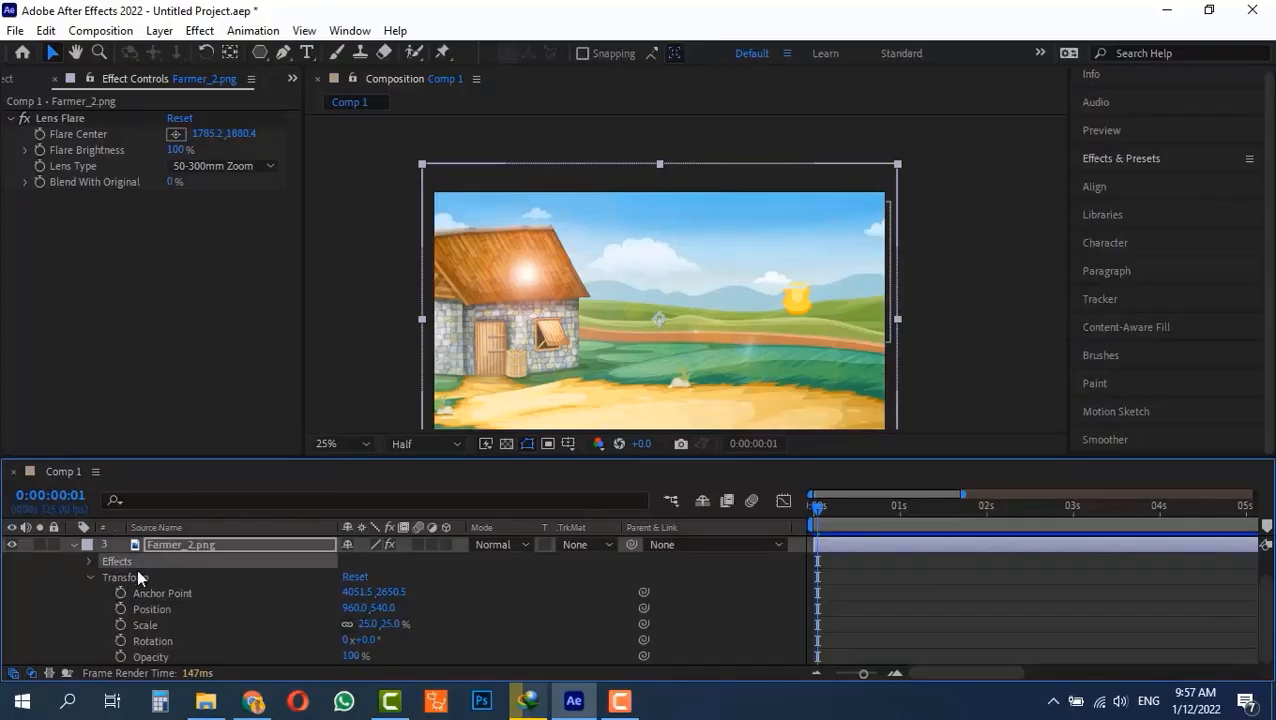
key(Delete)
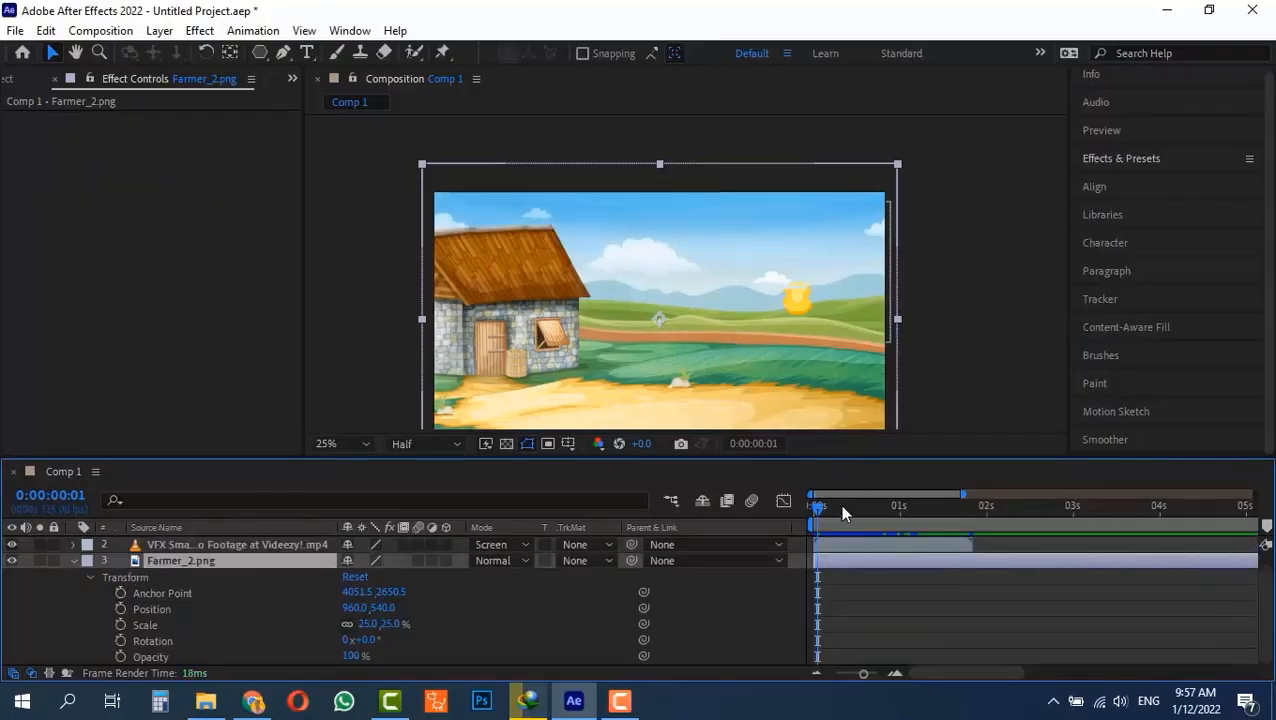
drag(835, 500, 783, 501)
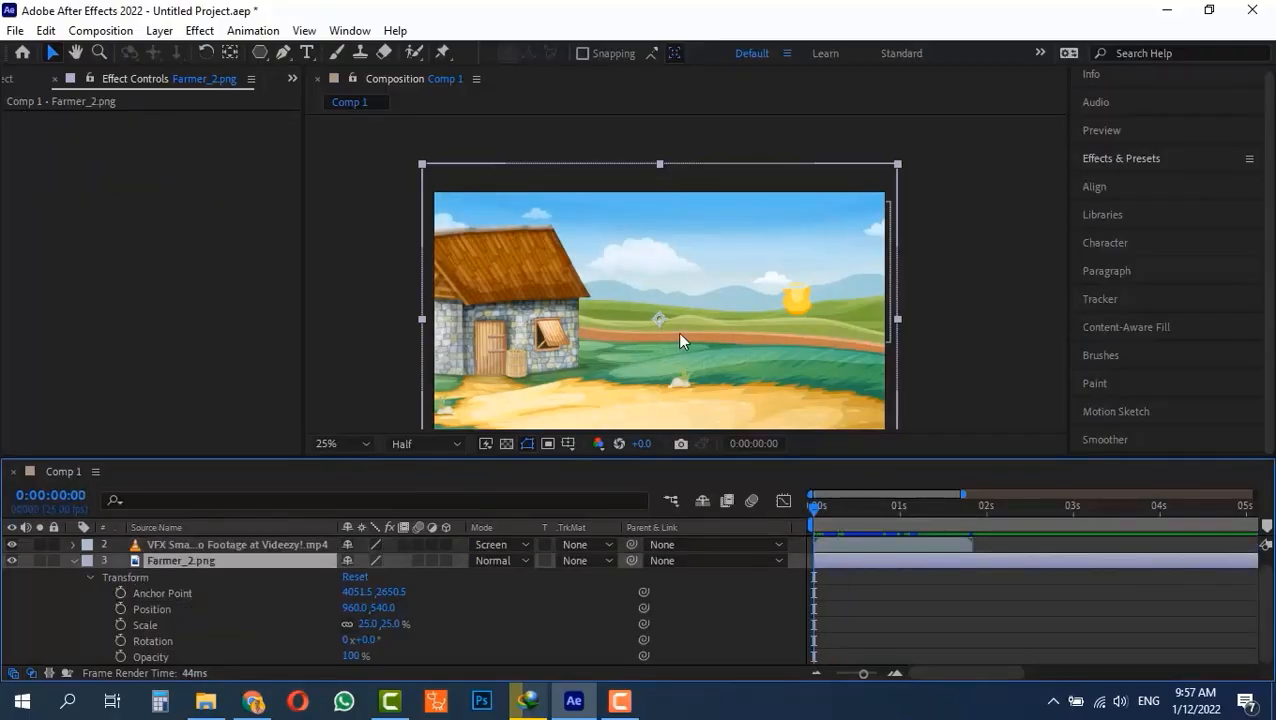
click(72, 560)
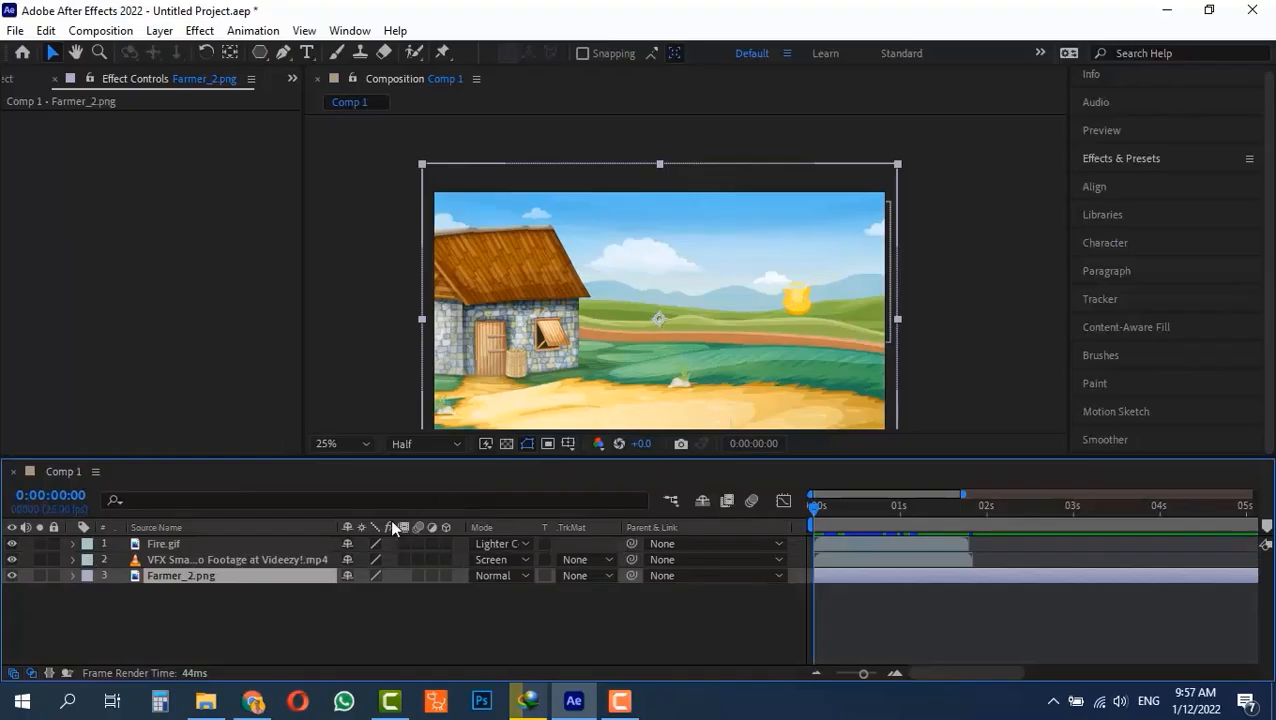
Set the blending modes of the Fire.gif layer and the VFX explosion footage layer to Normal.
click(495, 544)
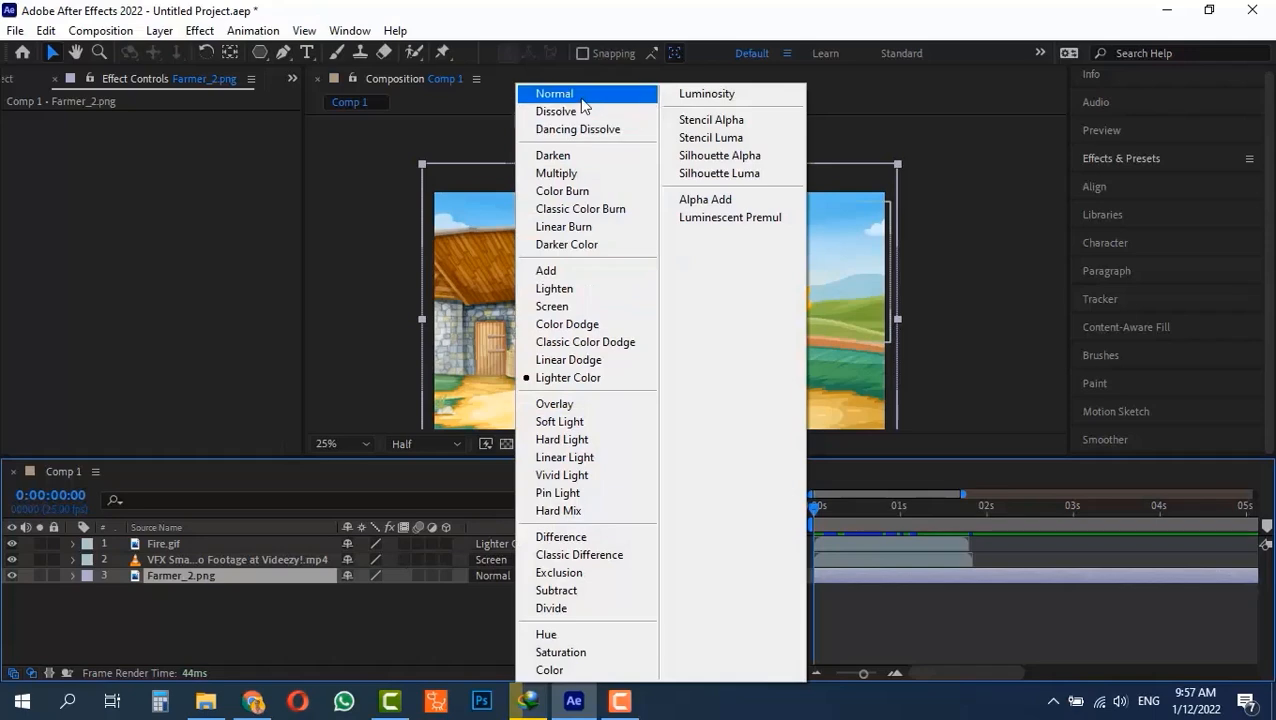
click(582, 96)
key(space)
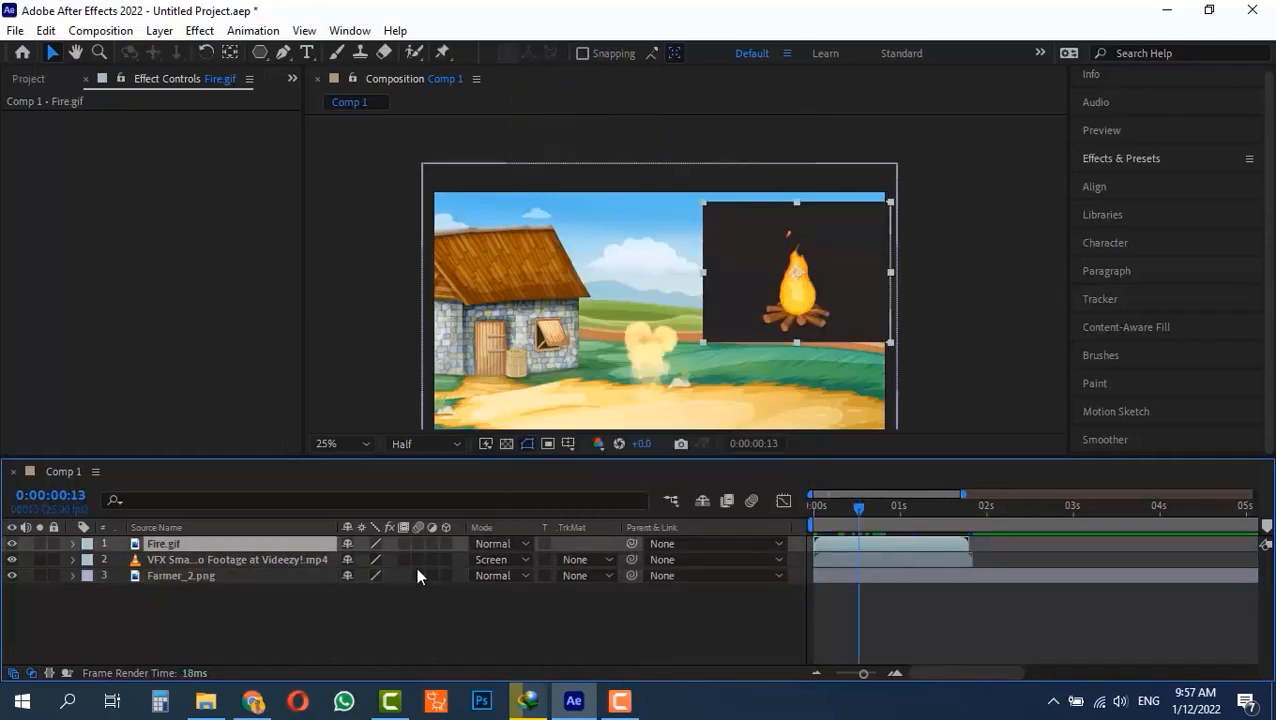
click(491, 560)
click(595, 96)
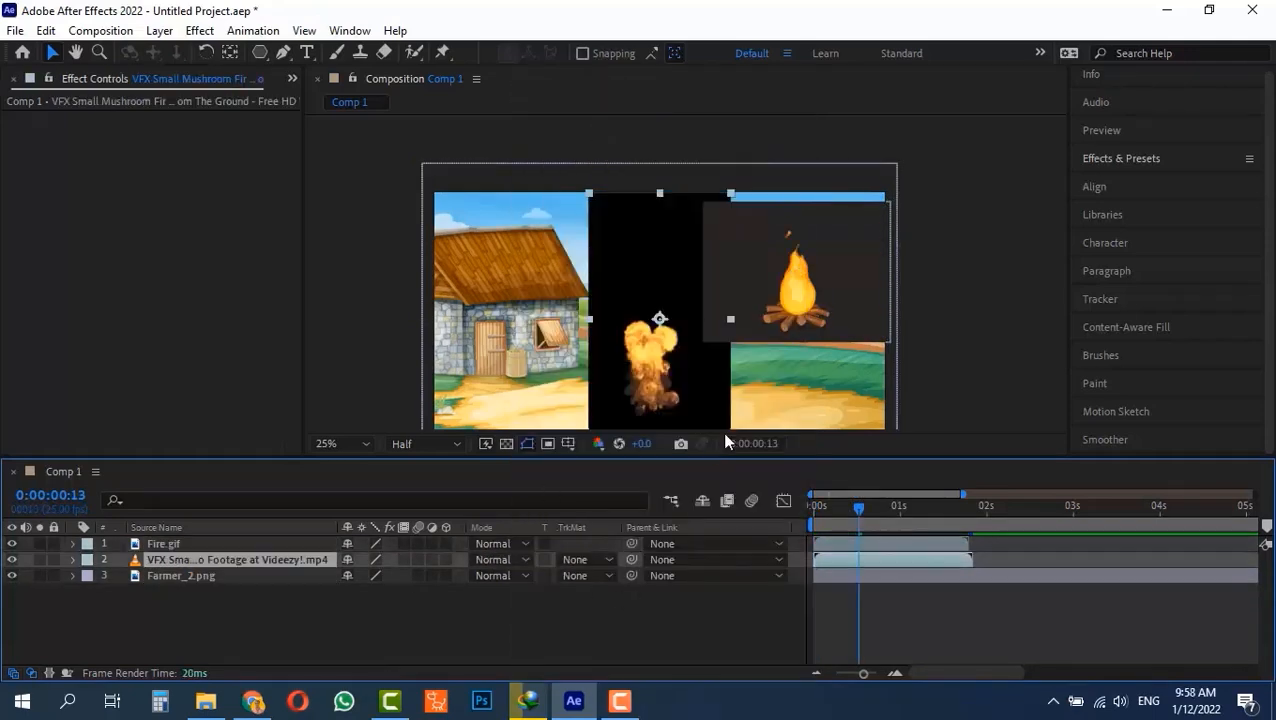
click(820, 506)
key(space)
Move the explosion footage left toward the house and shift the campfire clip slightly left and down in the frame.
drag(683, 280, 619, 277)
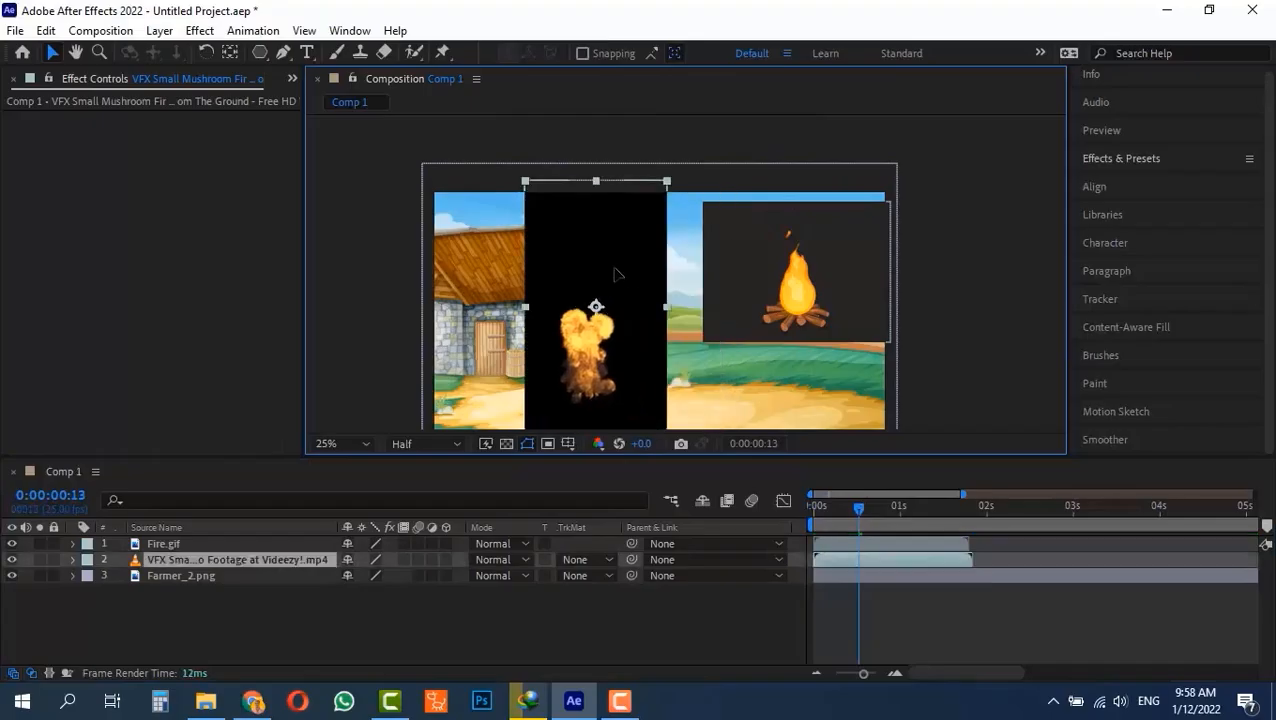
click(773, 272)
drag(773, 272, 747, 286)
click(907, 282)
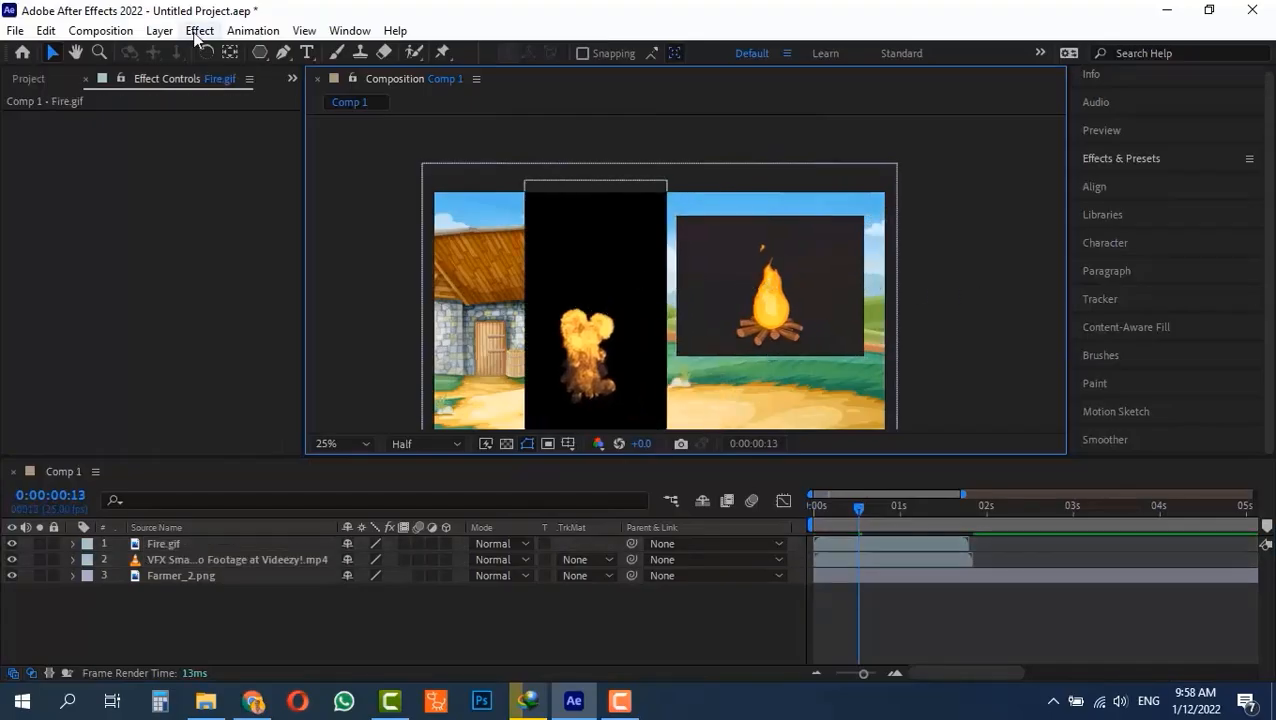
Find the Linear Color Key effect and apply it to the Fire.gif layer.
click(171, 547)
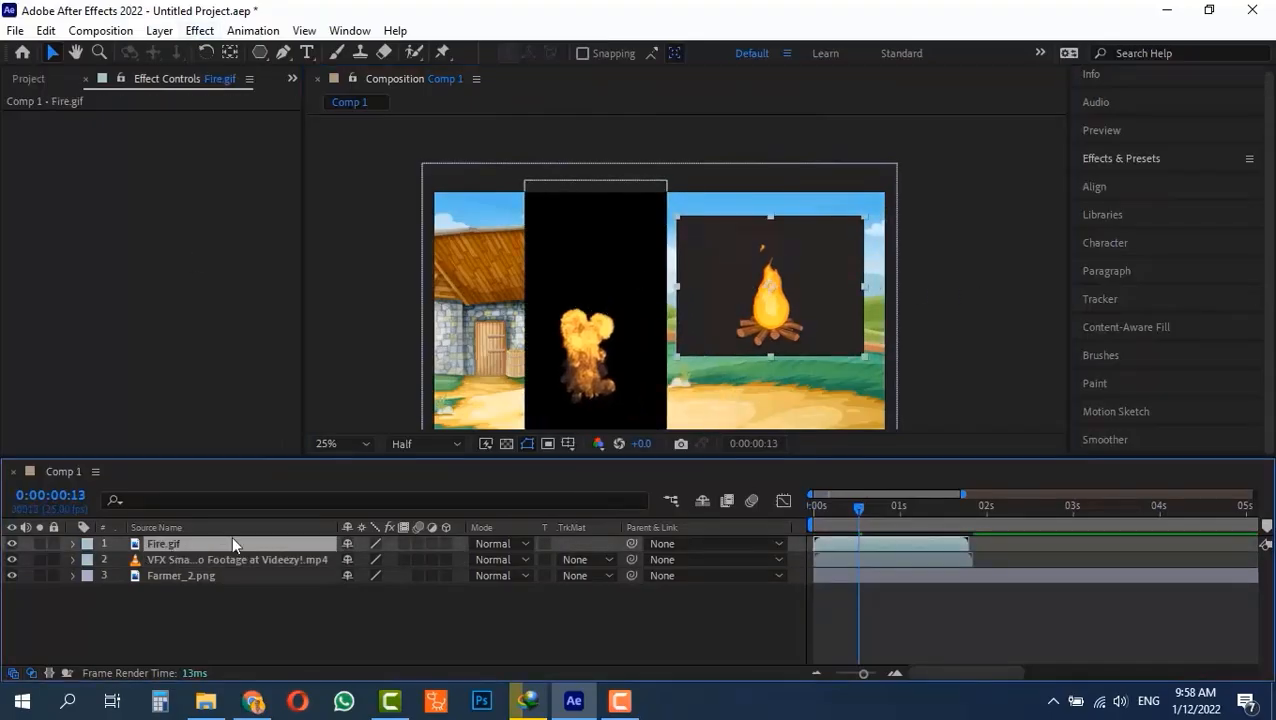
click(199, 31)
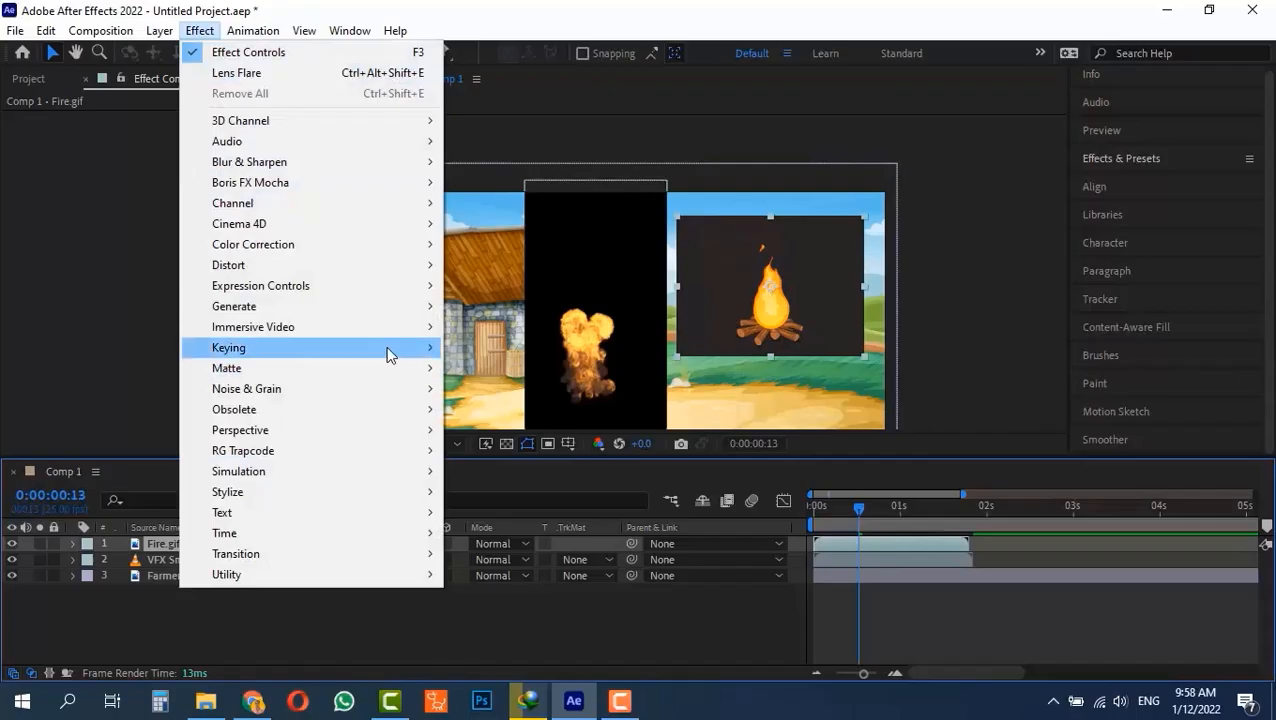
mouse_move(389, 355)
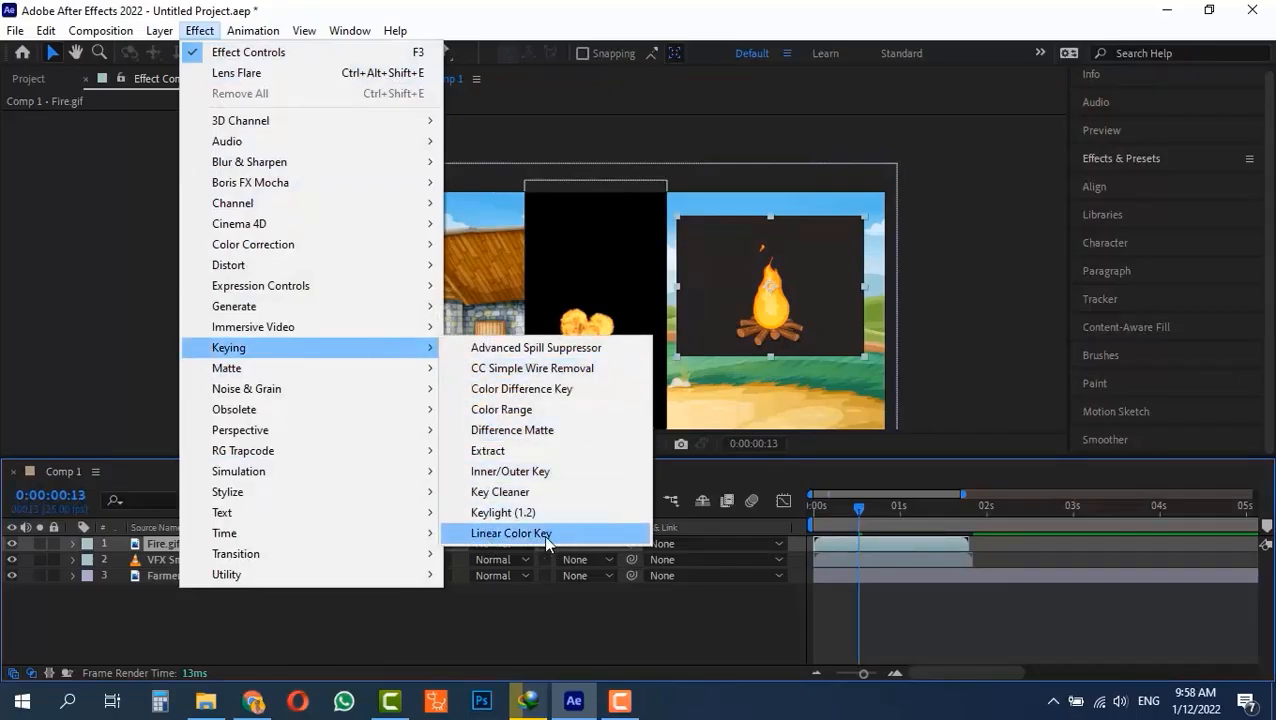
click(1133, 165)
click(1114, 181)
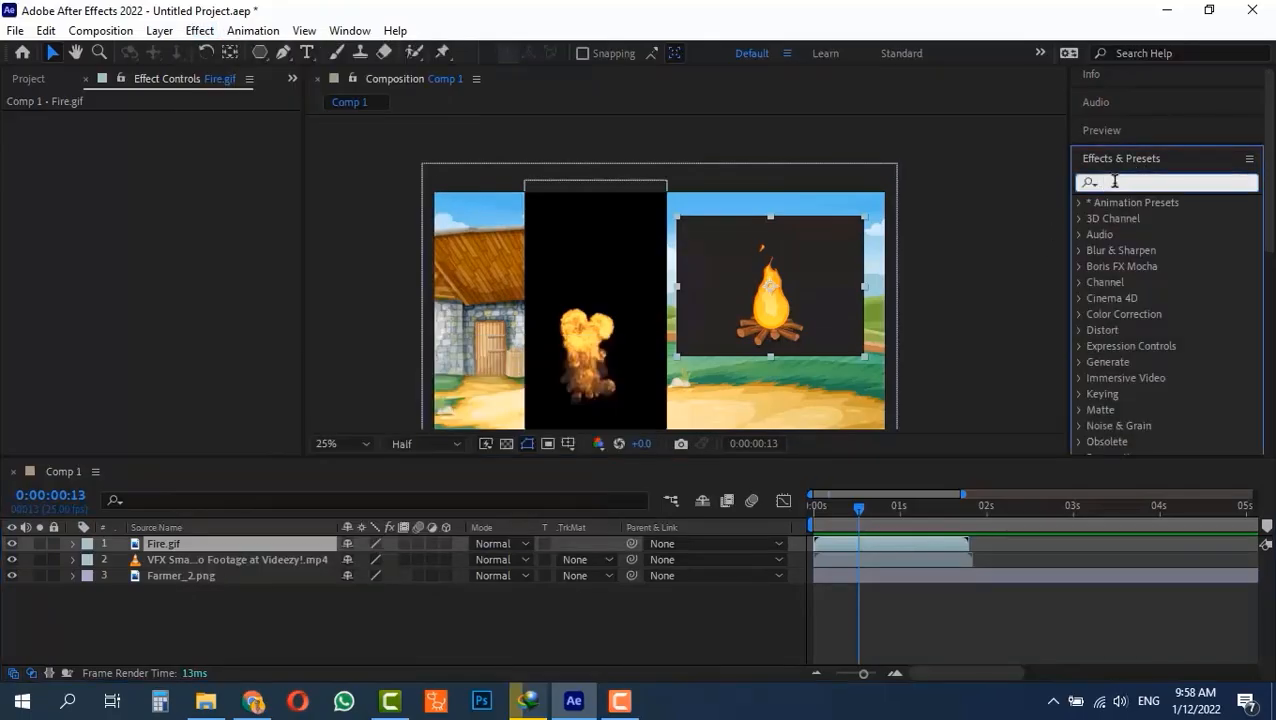
text(color k)
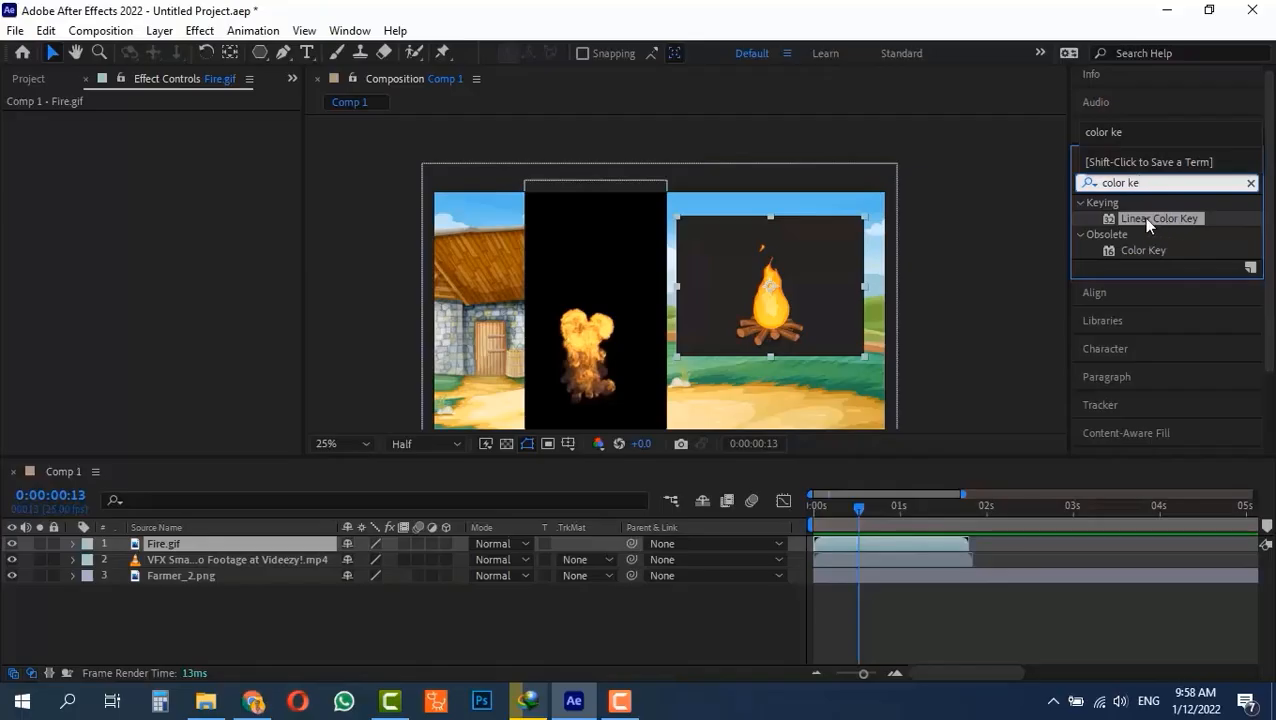
text(e)
drag(1142, 217, 196, 542)
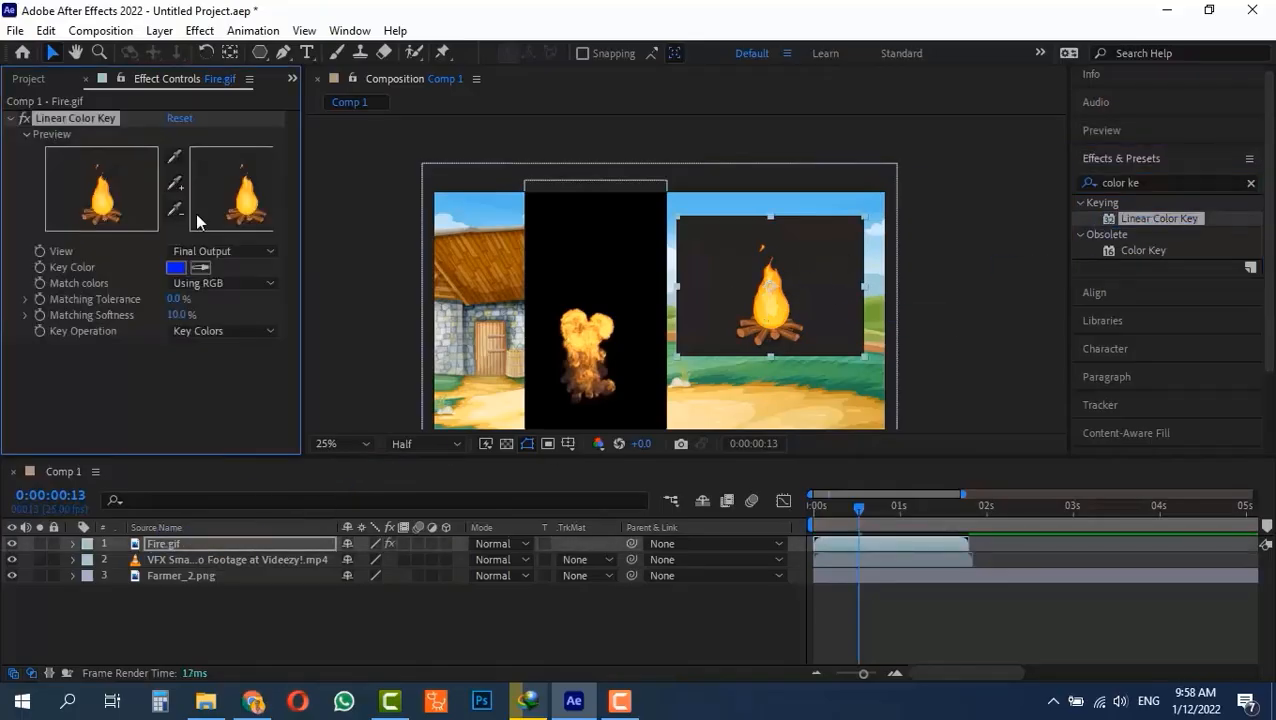
Sample the campfire clip's dark background as the key color and play back the composition from the start.
click(202, 266)
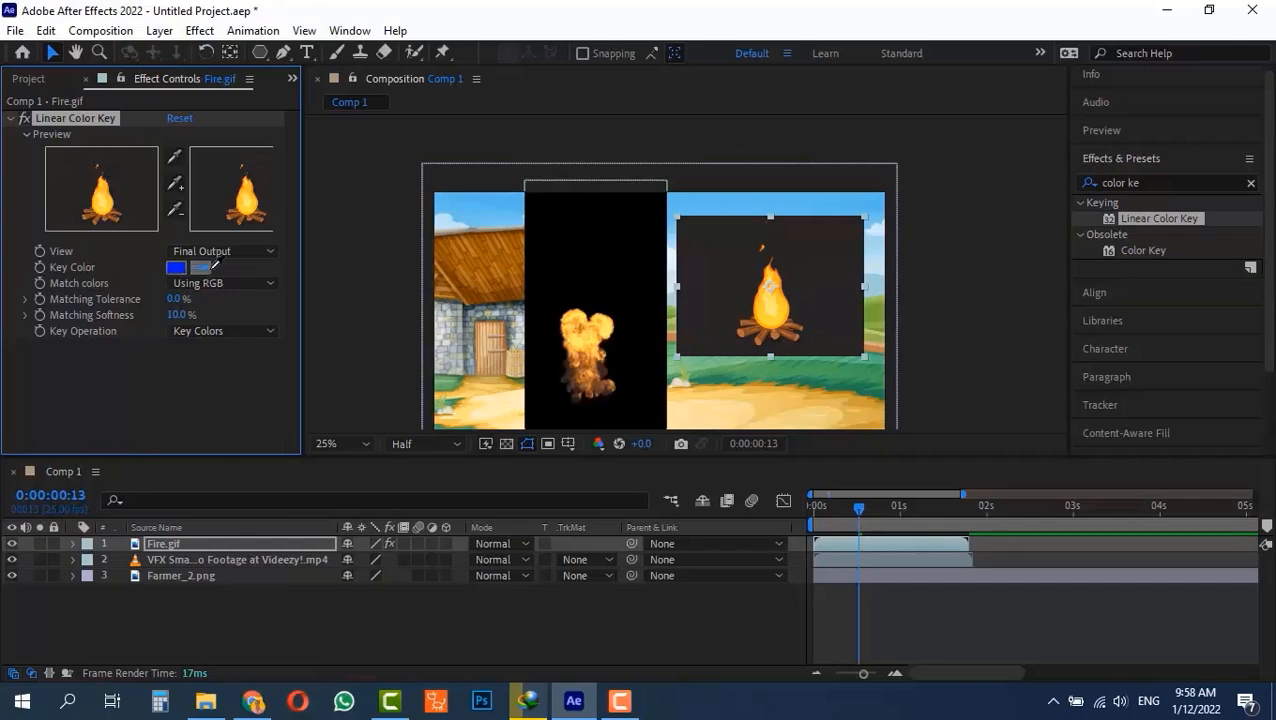
click(720, 266)
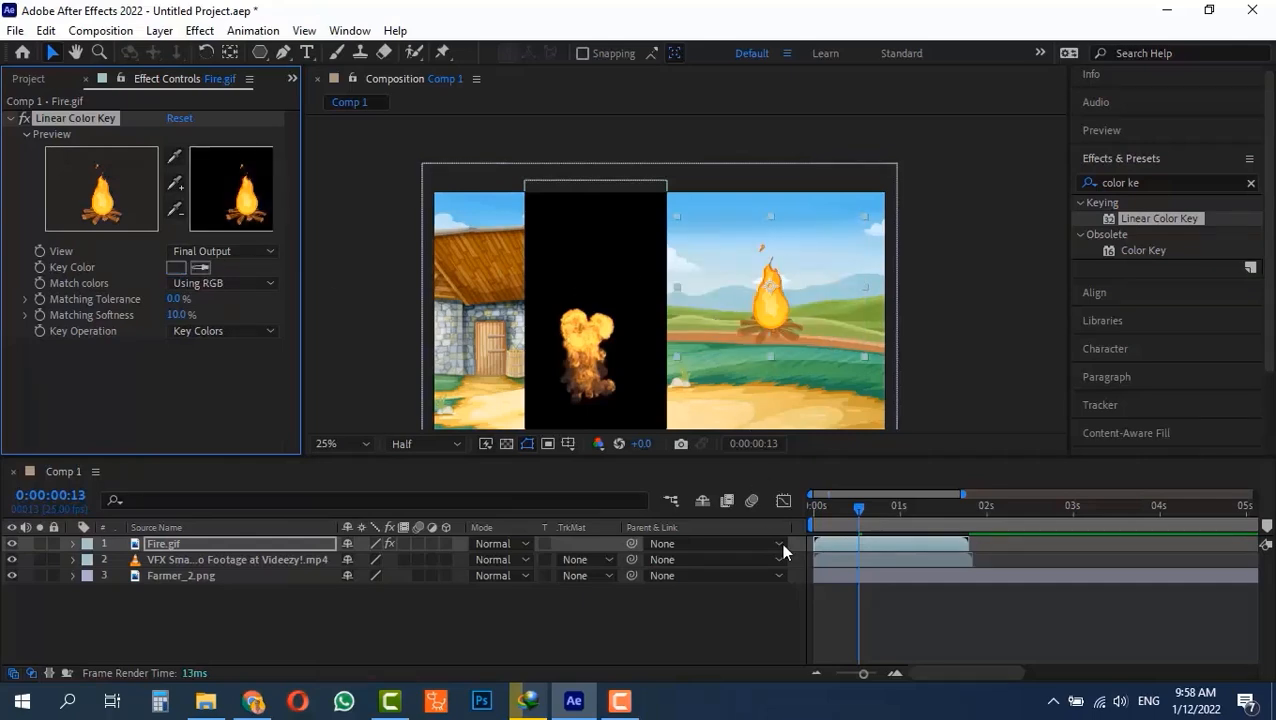
drag(860, 514, 800, 518)
key(space)
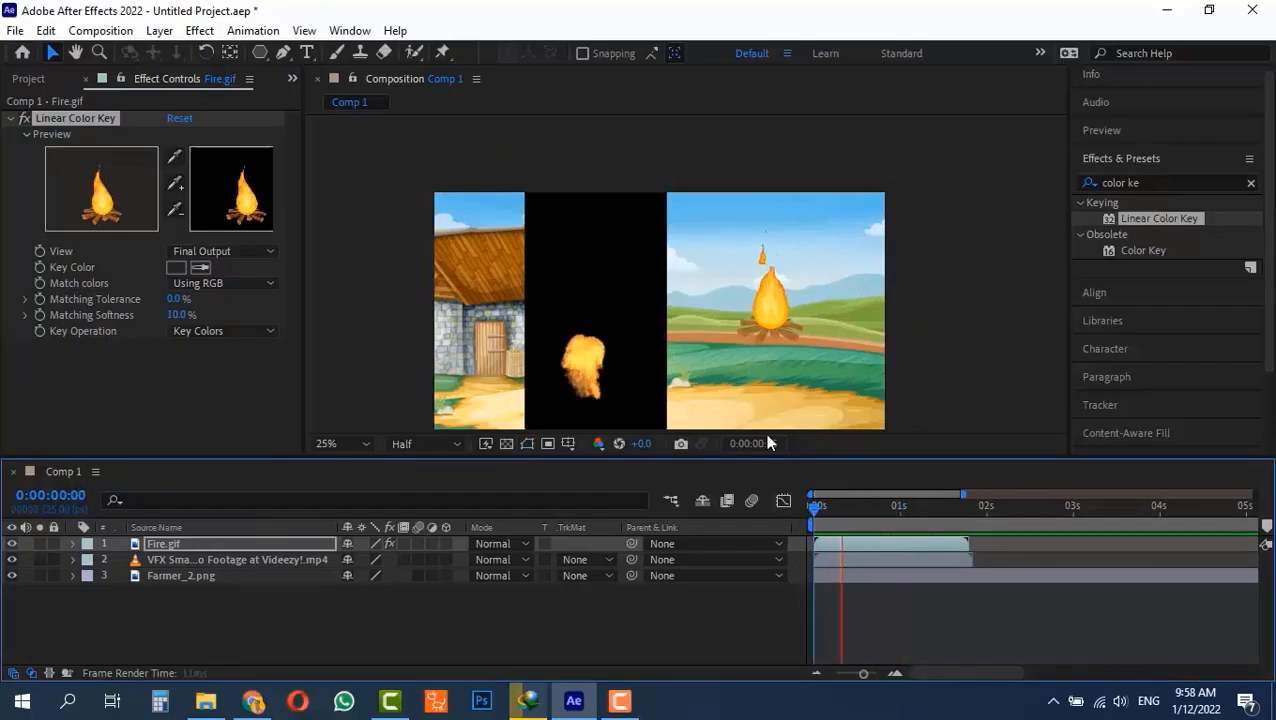
key(space)
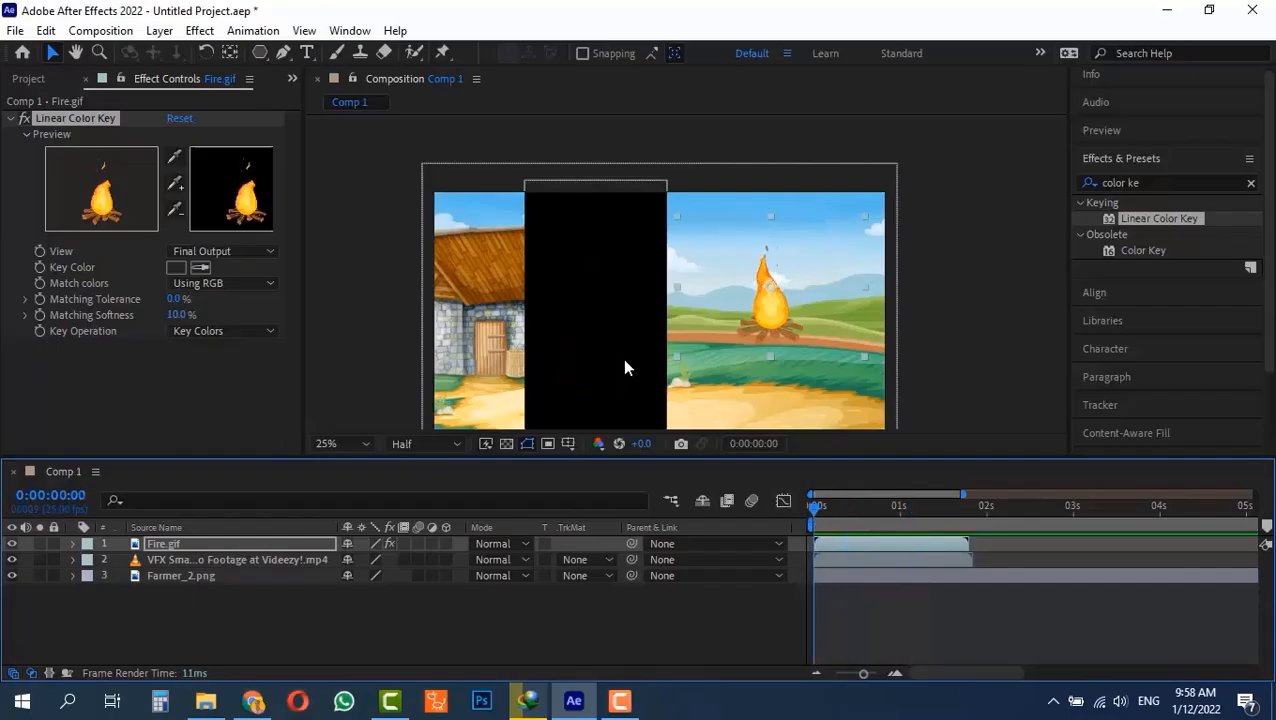
Apply Linear Color Key to the VFX explosion footage layer and sample its black background as the key color.
click(558, 275)
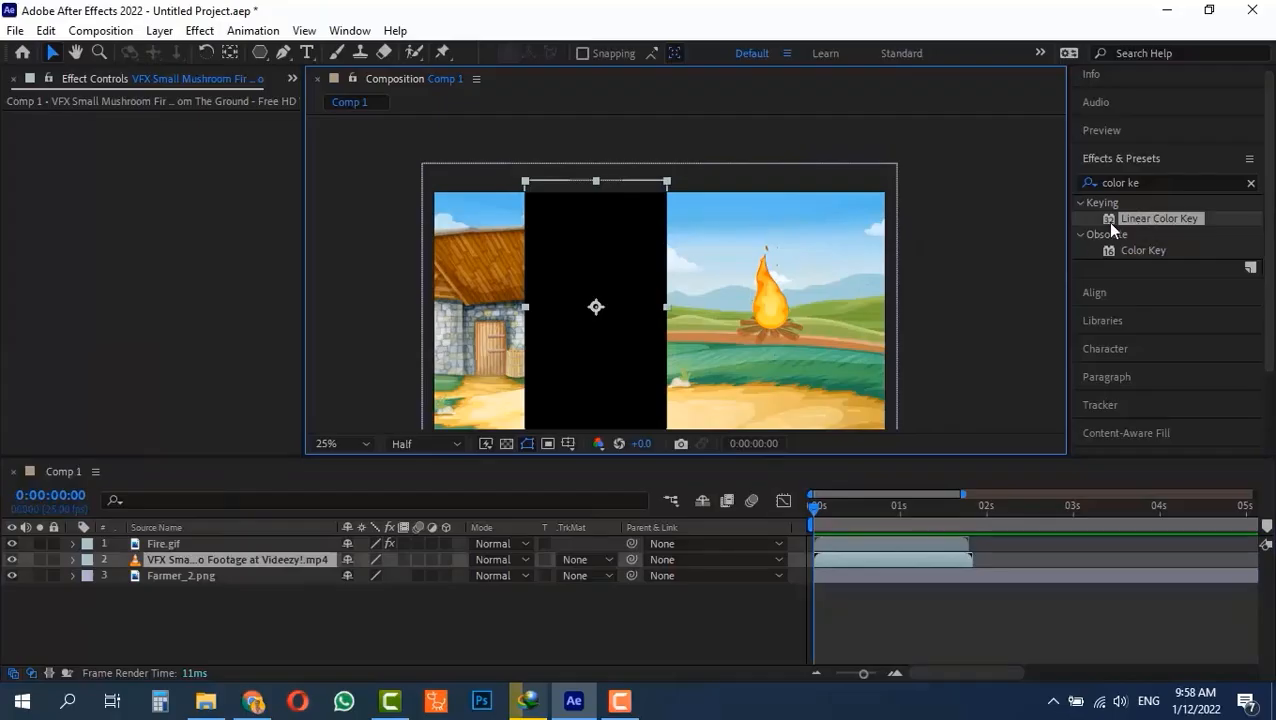
drag(1107, 221, 231, 559)
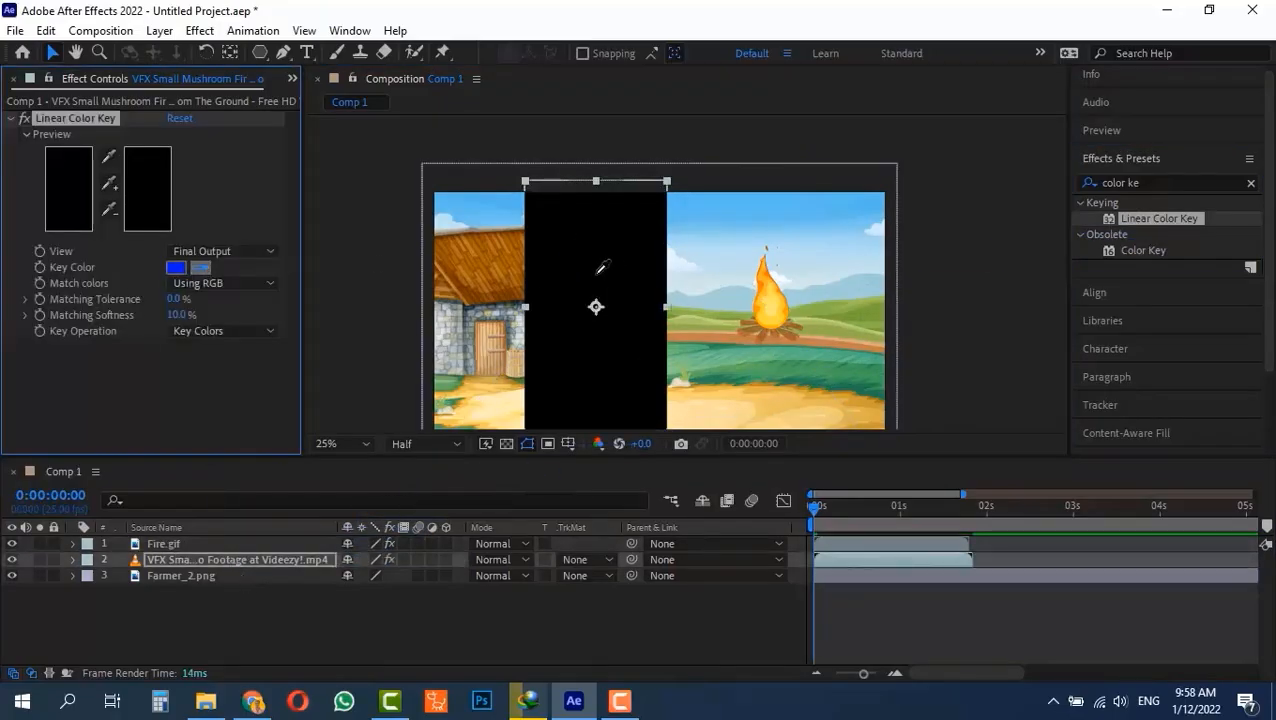
click(541, 220)
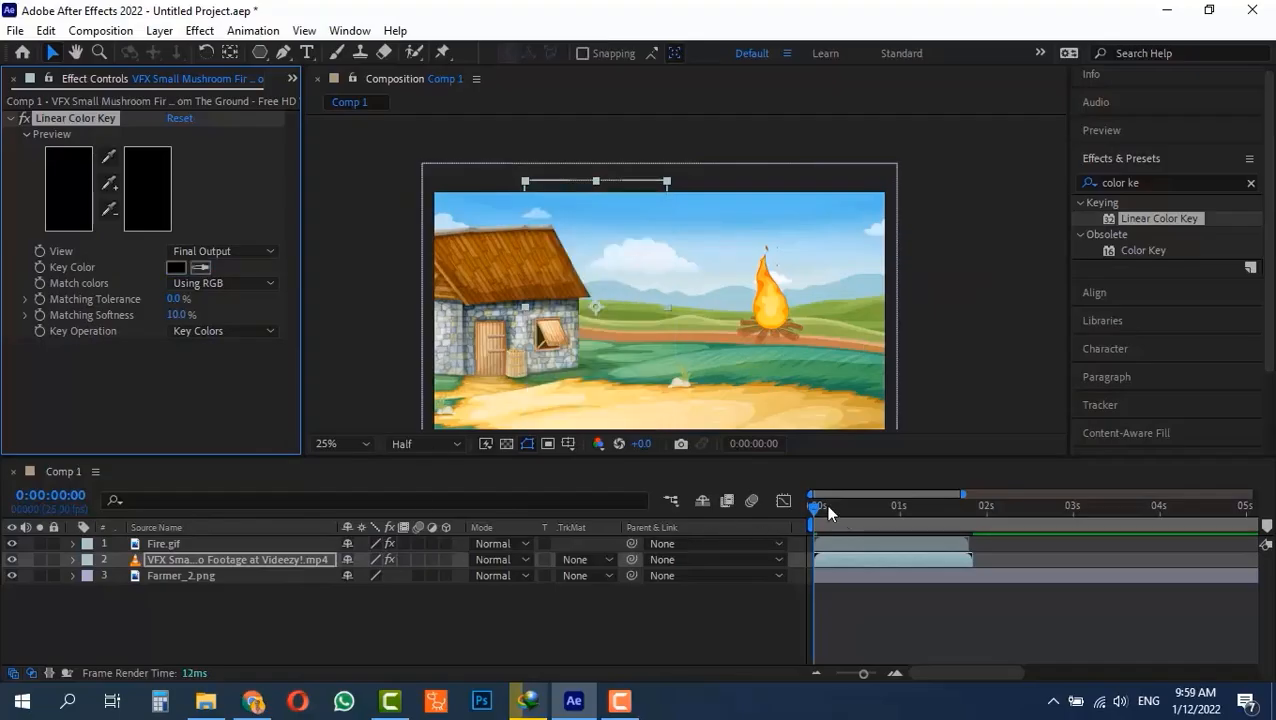
Set the explosion key's Matching Tolerance to 14% and Matching Softness to 9%, judging it on frames showing the explosion.
drag(828, 510, 883, 506)
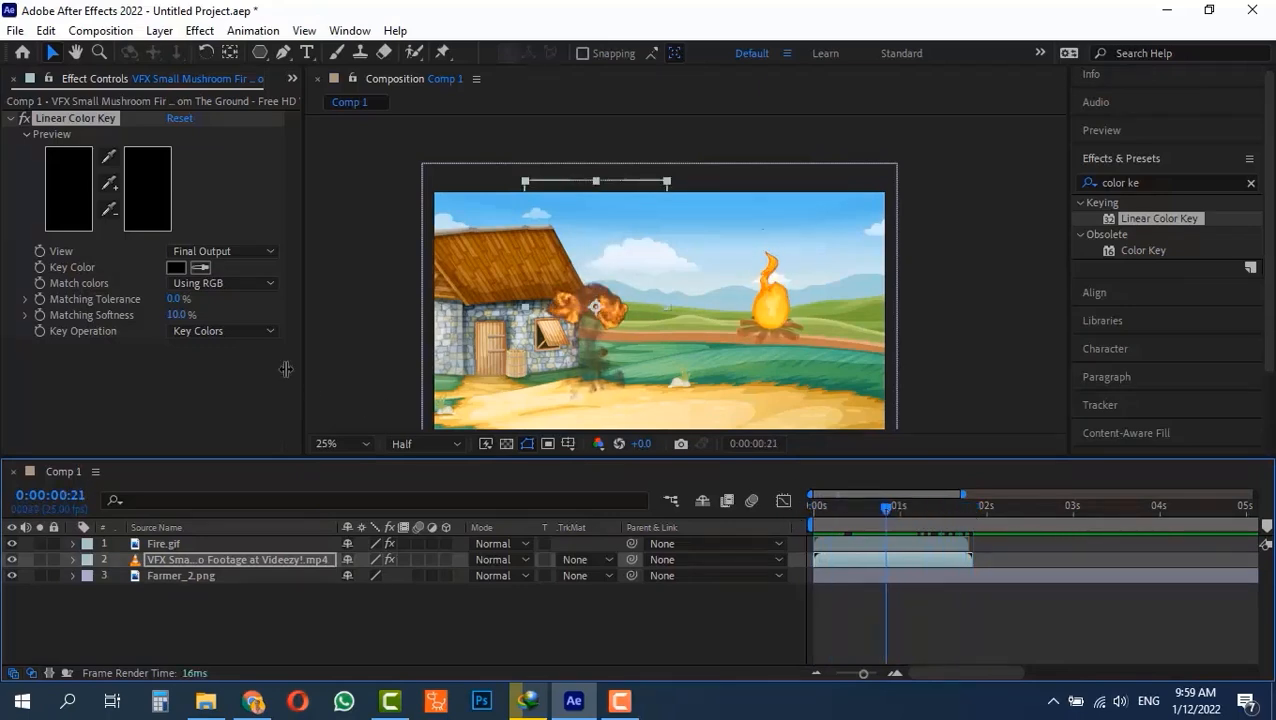
mouse_move(180, 315)
mouse_down()
mouse_move(168, 330)
mouse_move(183, 331)
mouse_move(185, 307)
mouse_up()
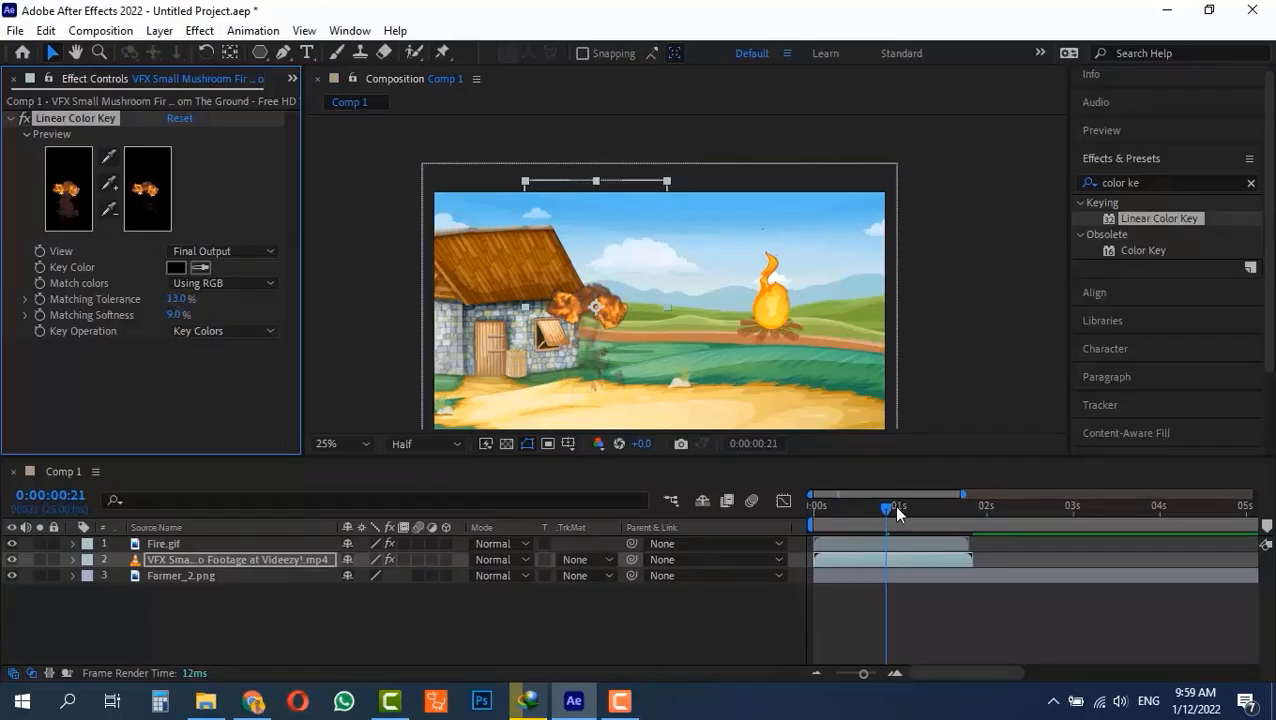
drag(875, 505, 899, 516)
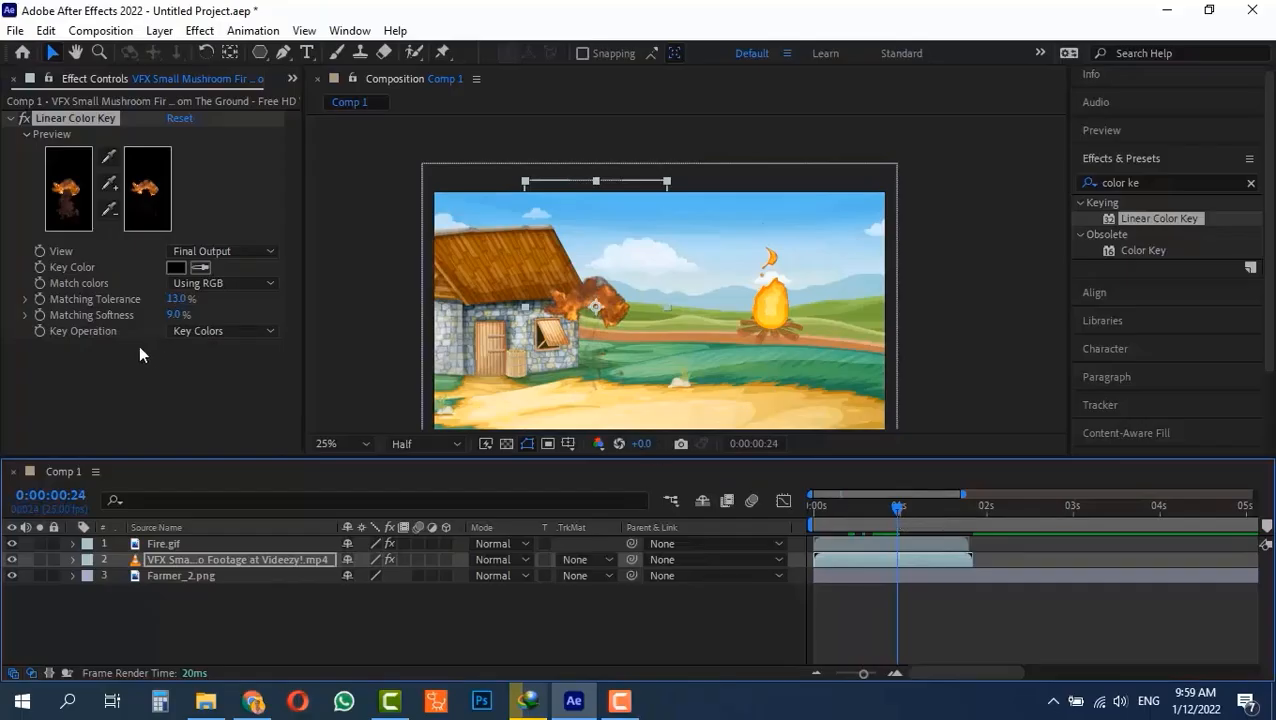
drag(185, 302, 176, 303)
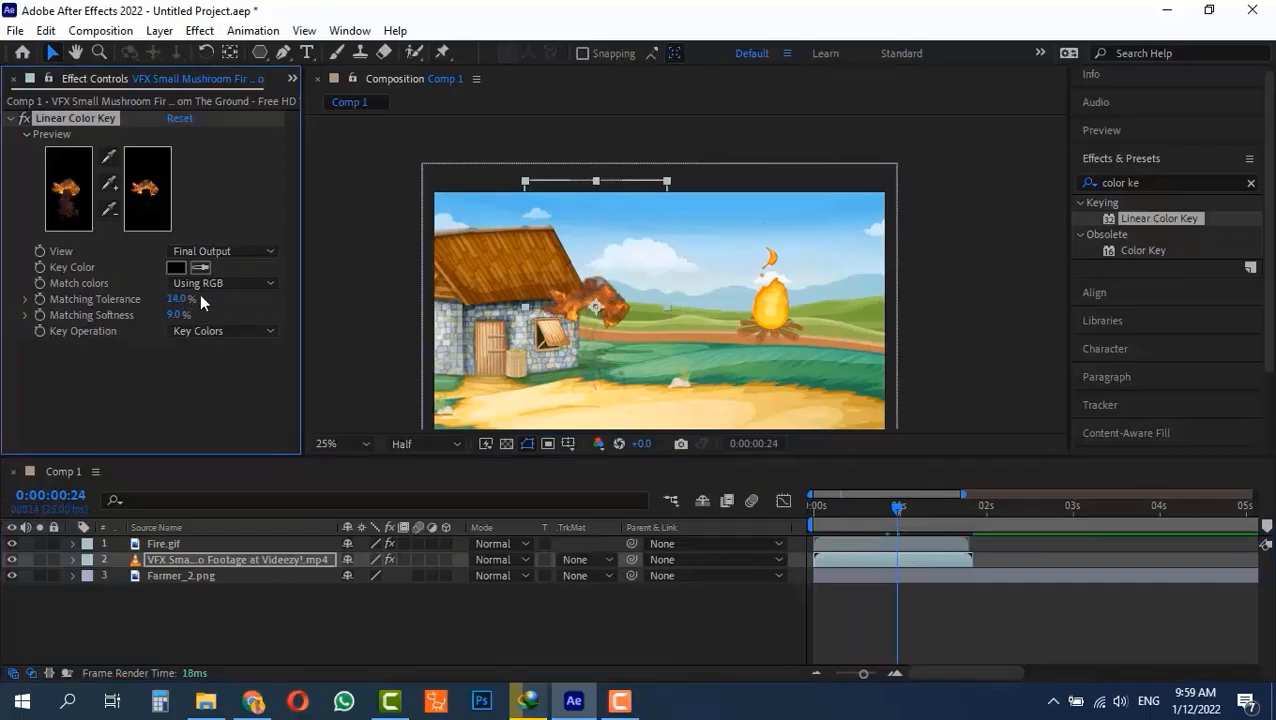
Play back the composition and end the work area at 0:00:01:18.
click(888, 519)
key(space)
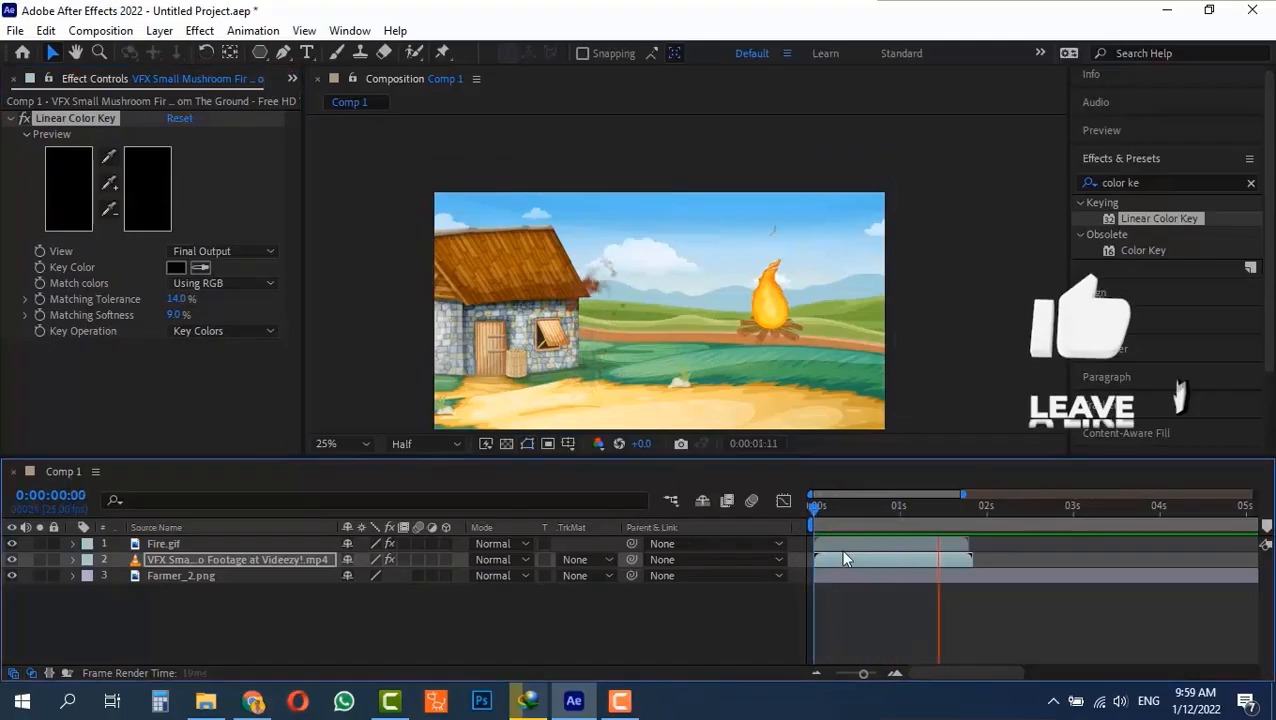
drag(925, 507, 960, 508)
key(n)
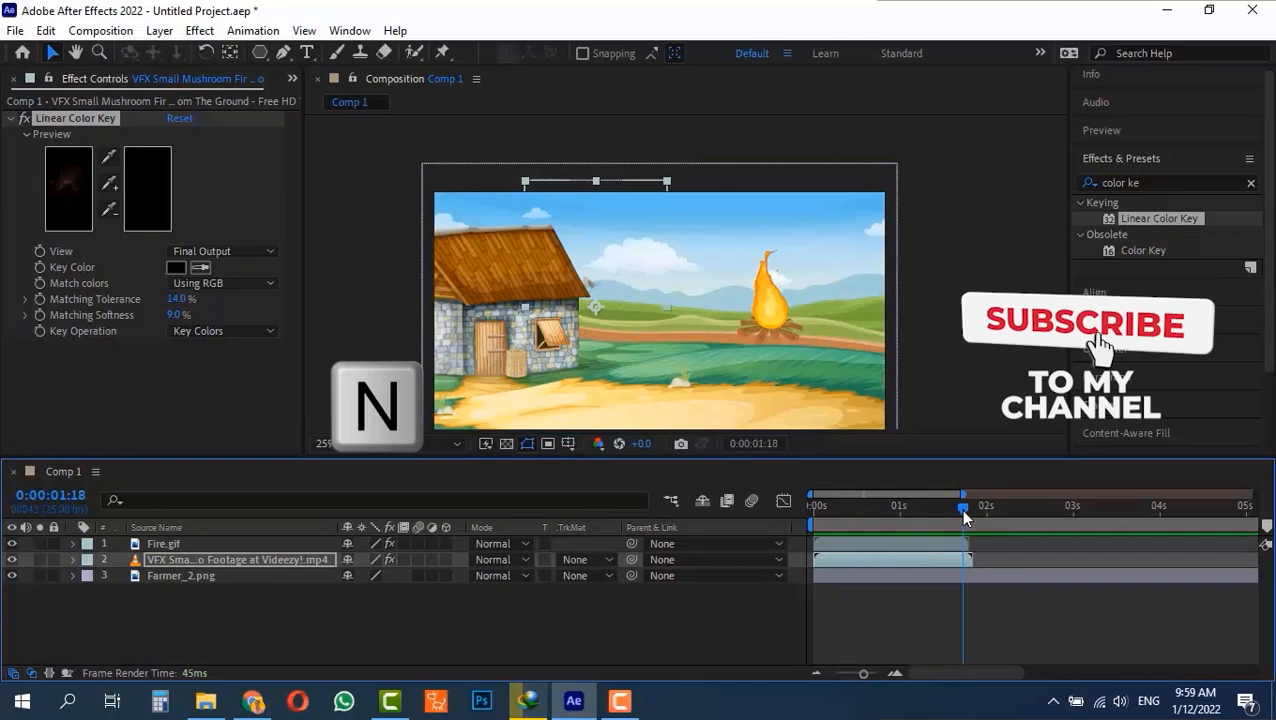
Move the campfire down onto the sandy ground and the explosion footage up over the house roof.
click(770, 316)
drag(770, 316, 697, 376)
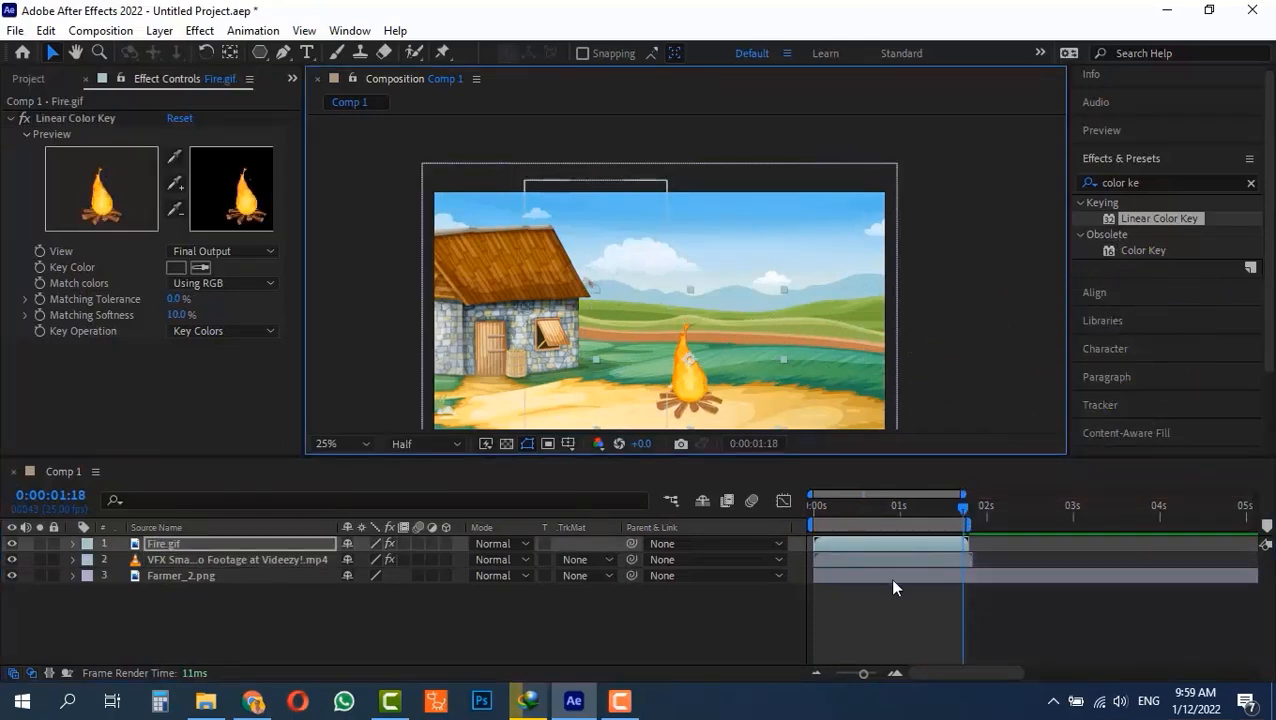
click(867, 503)
drag(593, 340, 503, 273)
Scale the explosion footage to 175% and nudge it slightly right over the house.
key(s)
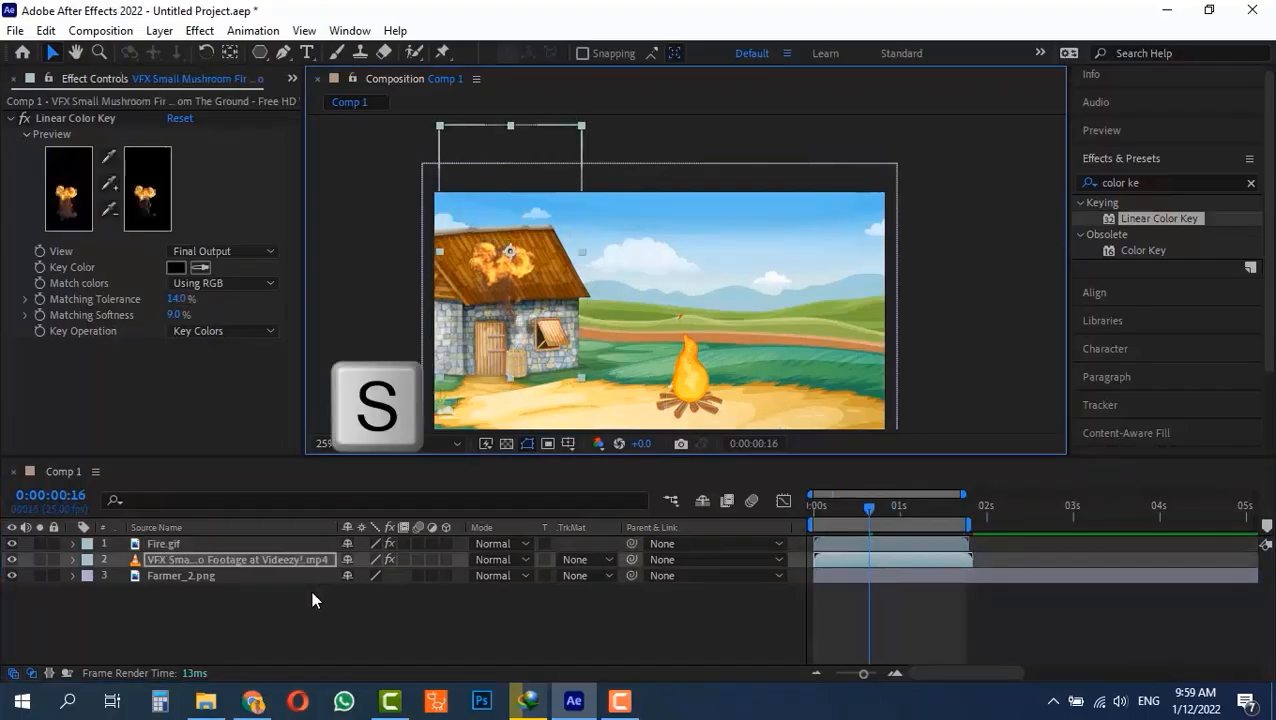
key(s)
drag(370, 577, 450, 590)
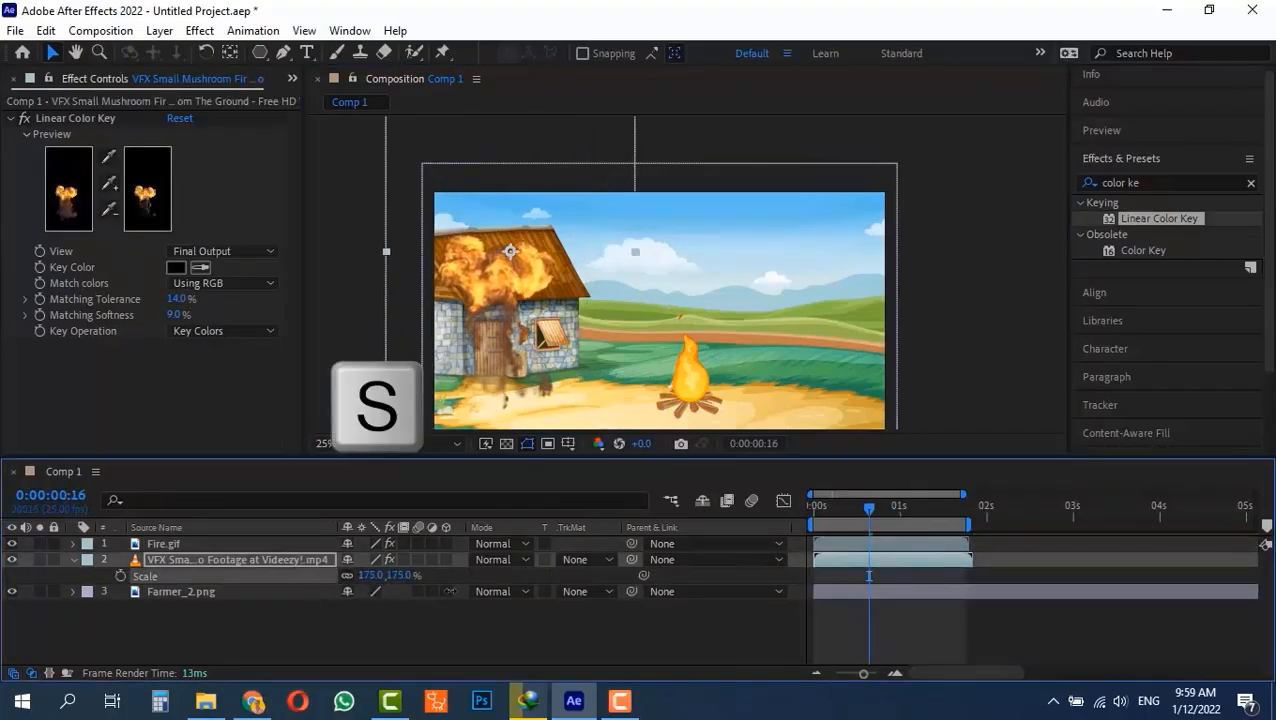
drag(514, 376, 521, 378)
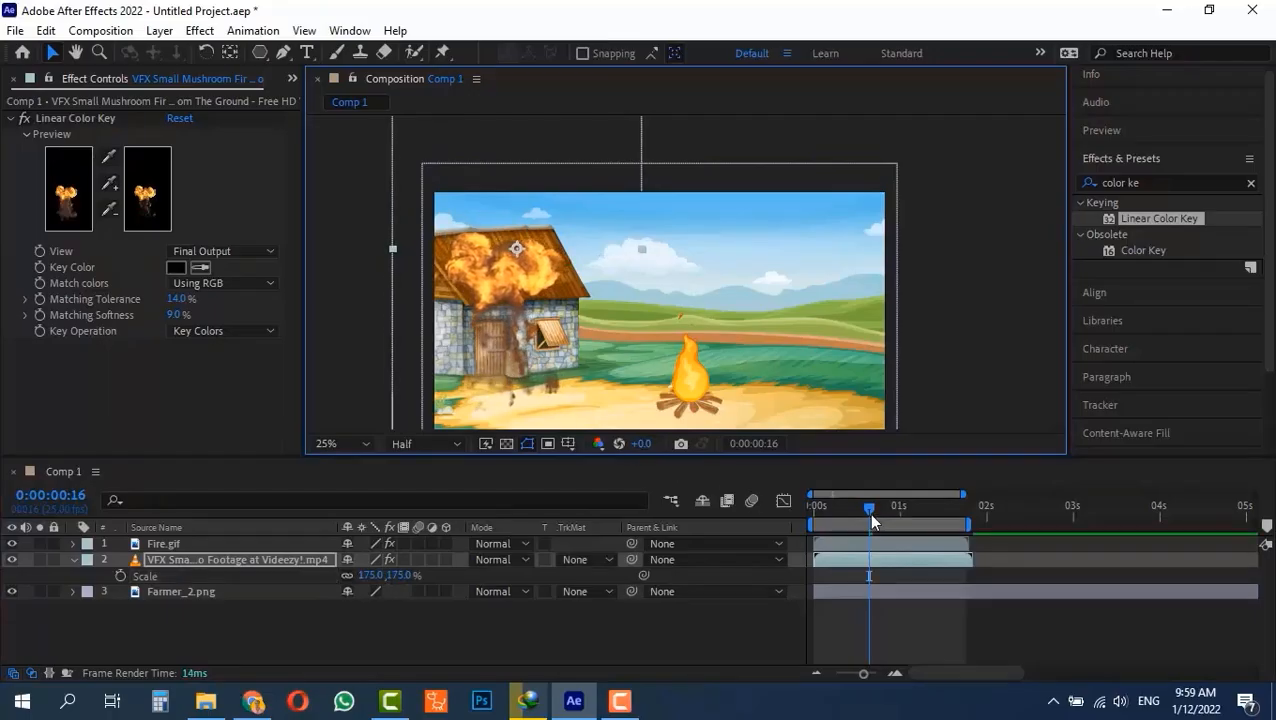
Play back the composition from the start to check the keyed explosion and campfire together.
drag(868, 508, 724, 519)
key(space)
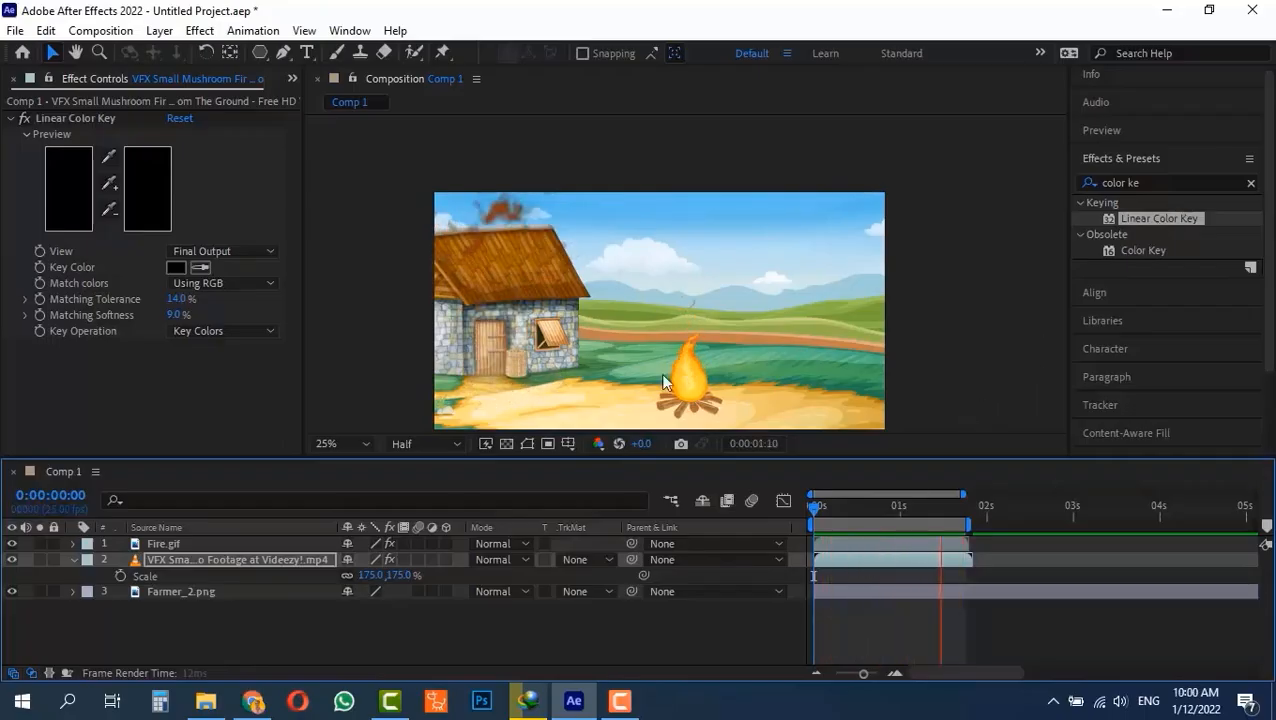
key(space)
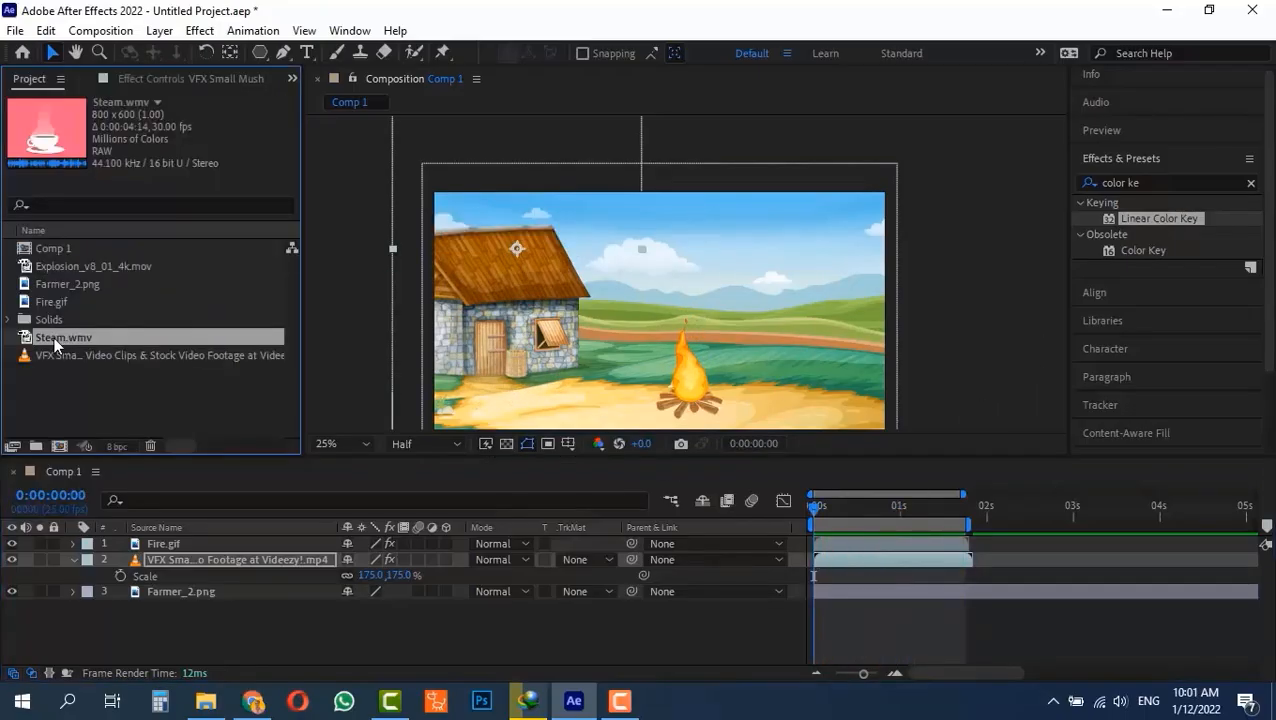
Add Steam.wmv as the topmost layer and move it to the upper right of the farm scene.
drag(60, 338, 160, 540)
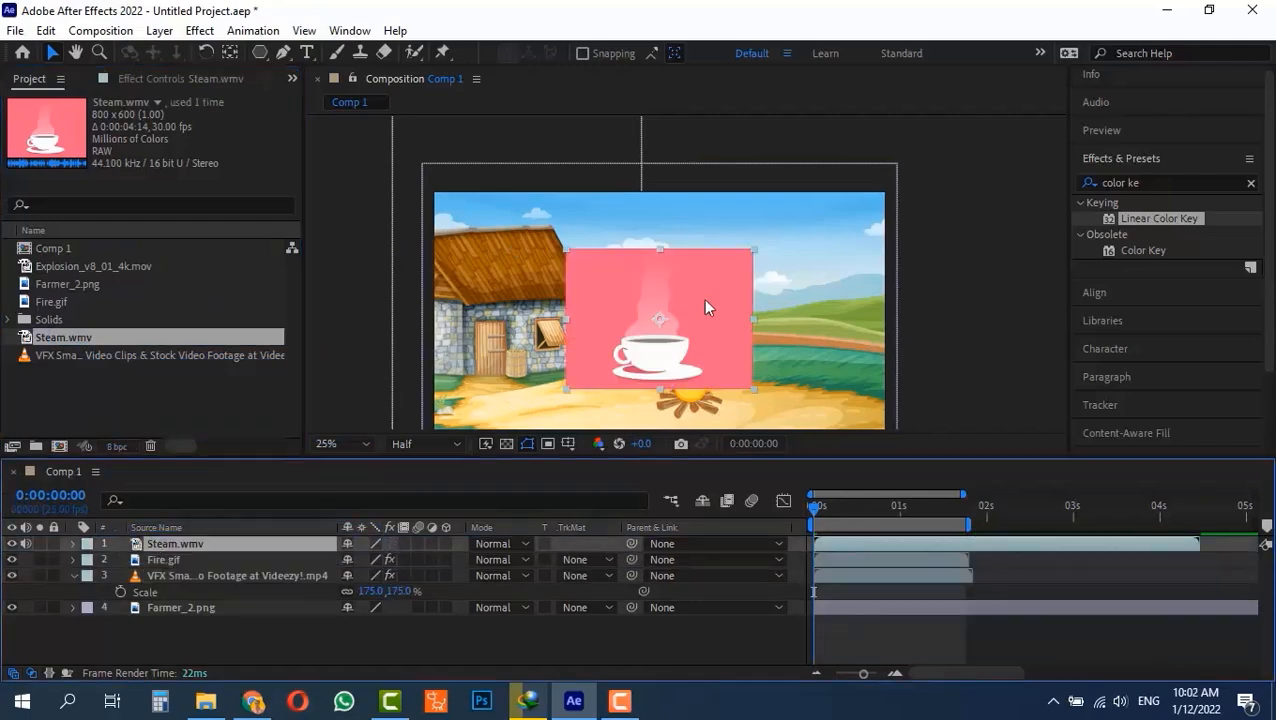
drag(719, 307, 838, 259)
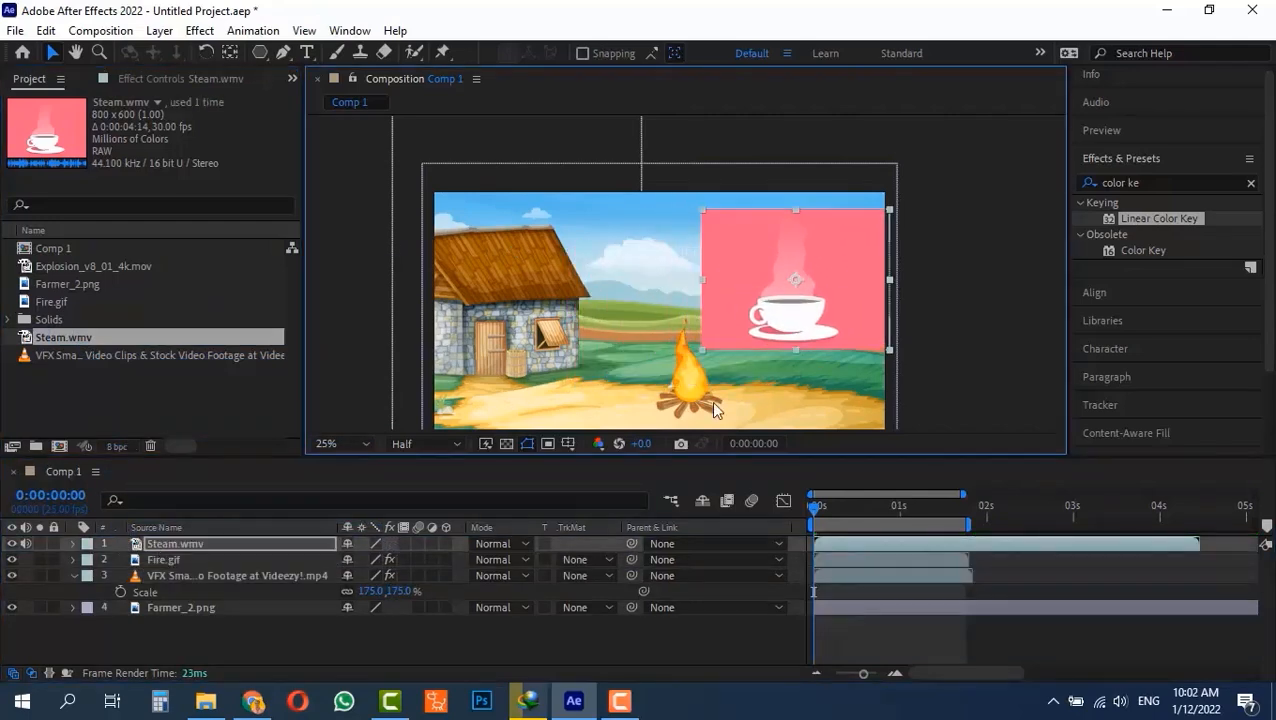
Try the Screen, Lighten and Color Dodge blending modes on the Steam.wmv layer and return it to Normal.
click(493, 543)
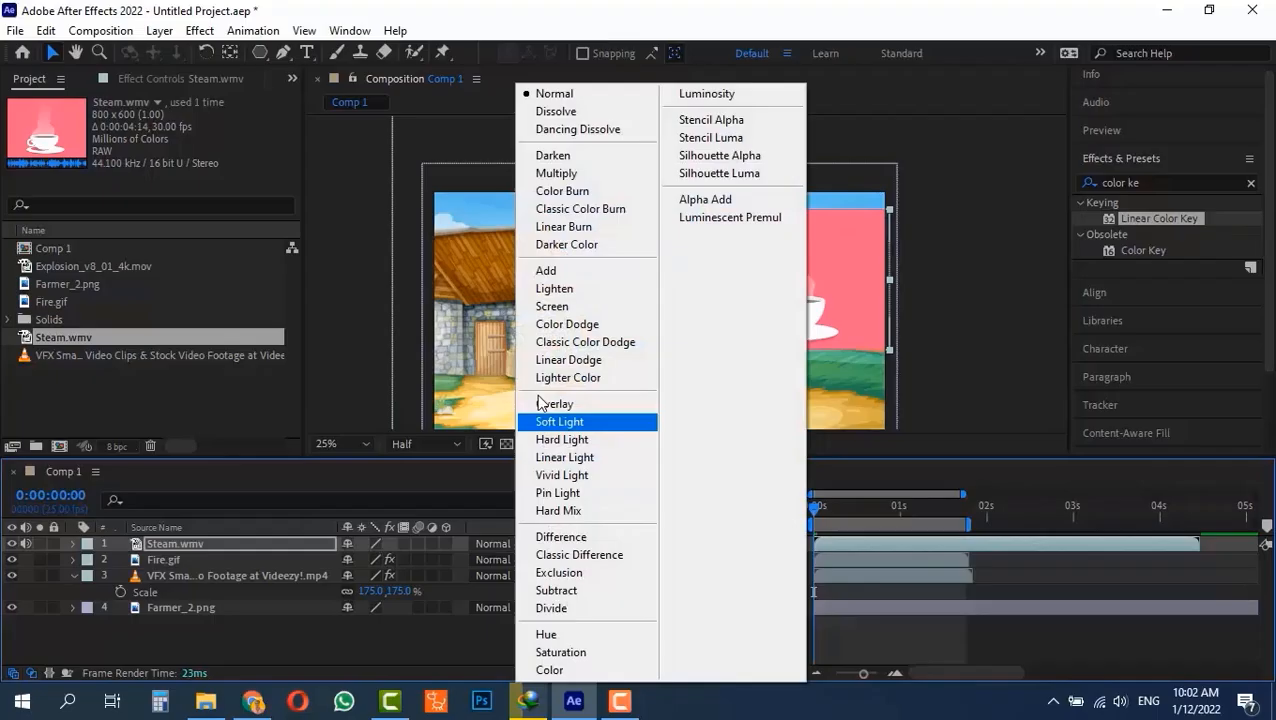
click(576, 306)
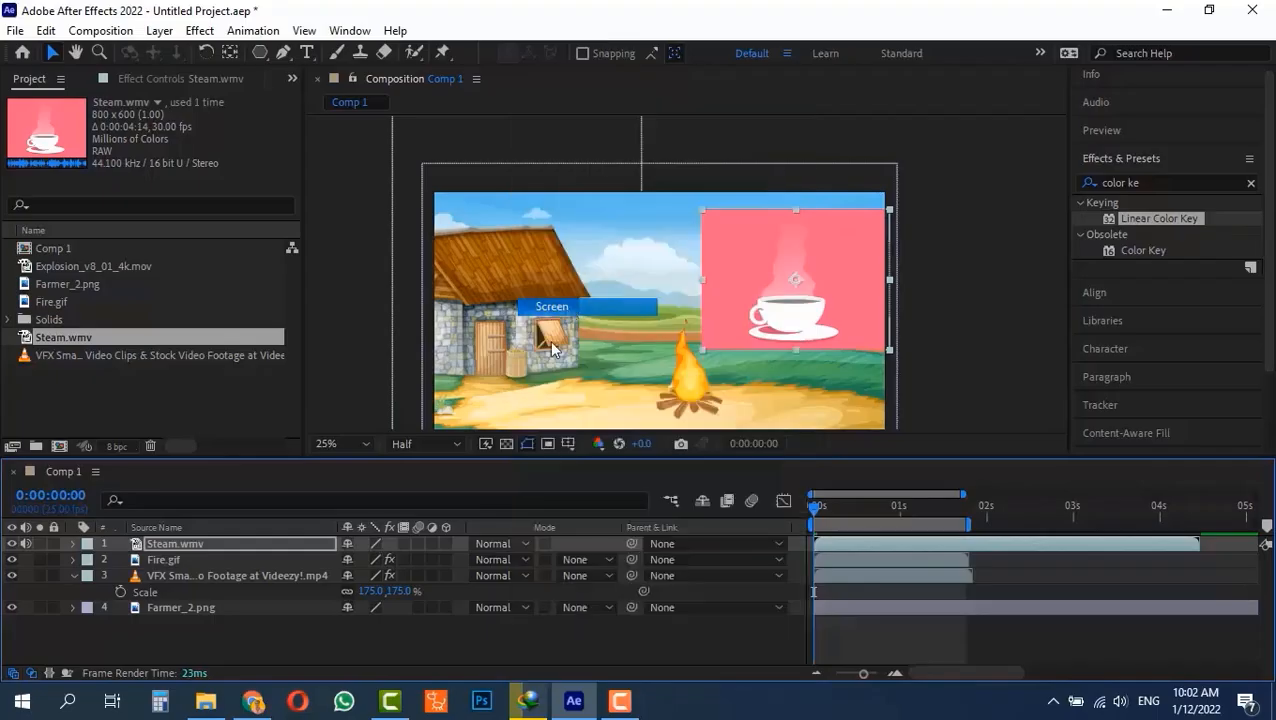
click(500, 543)
click(563, 290)
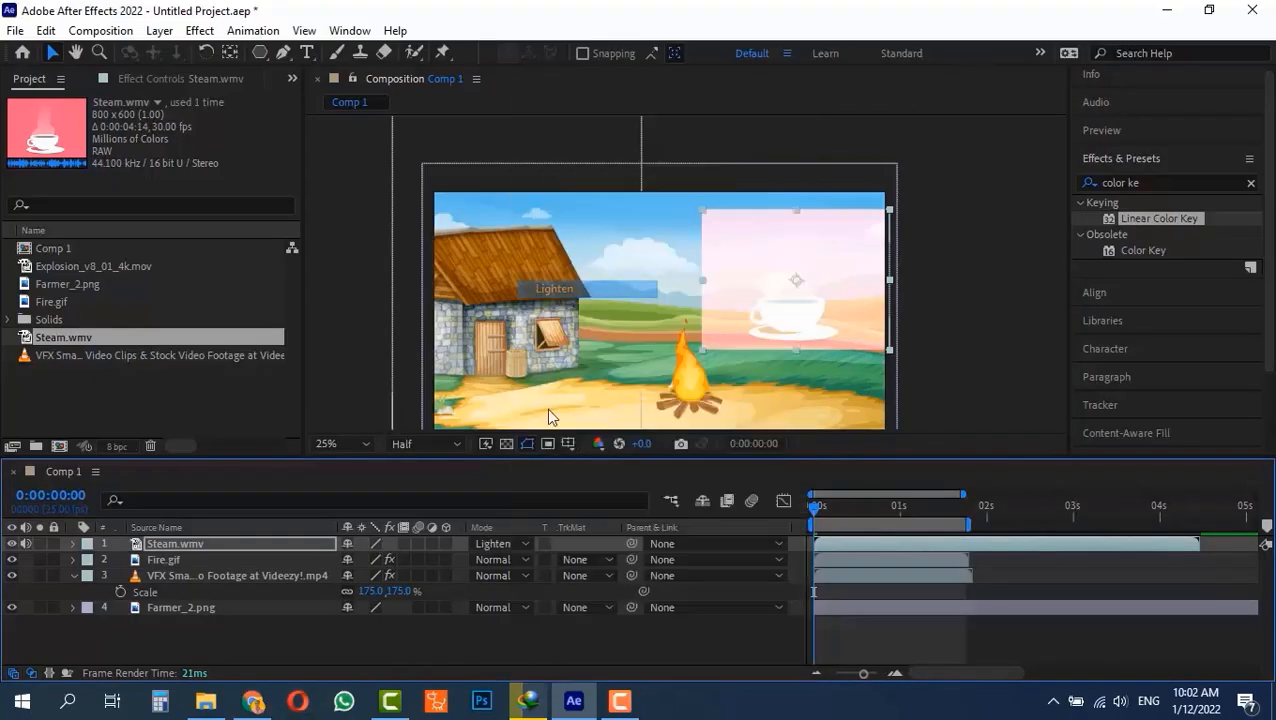
click(490, 543)
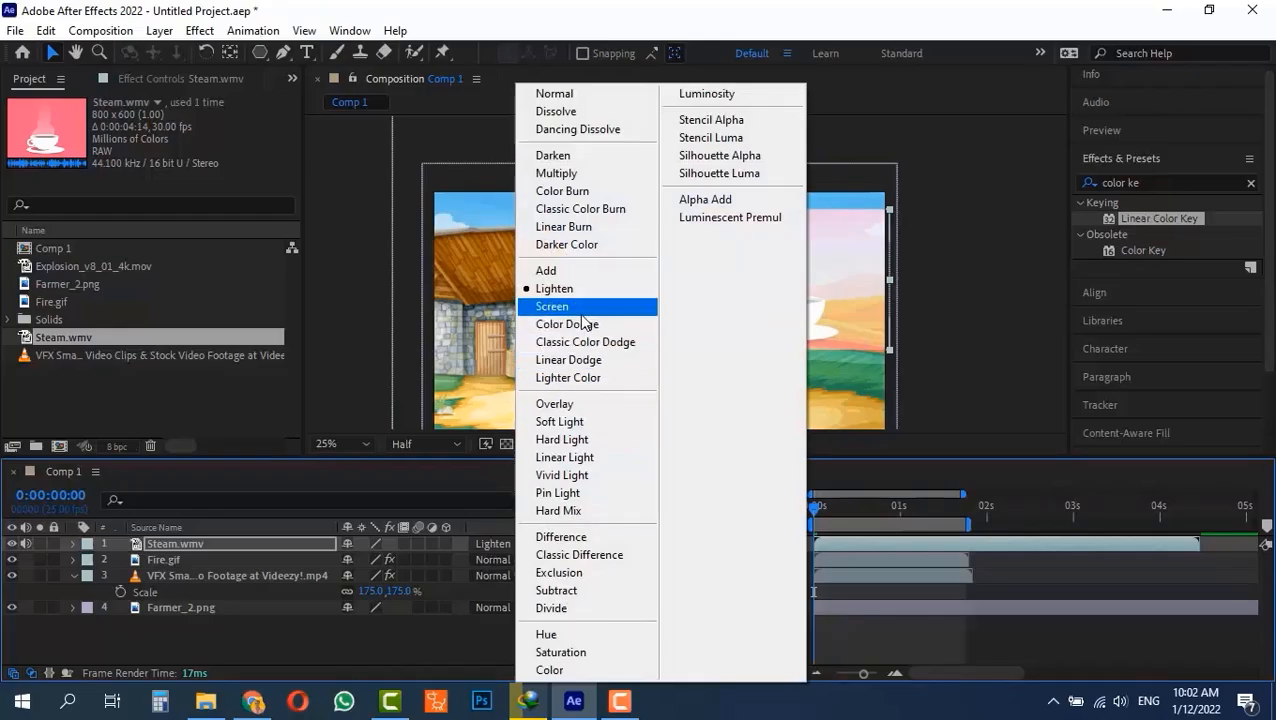
click(567, 324)
click(497, 541)
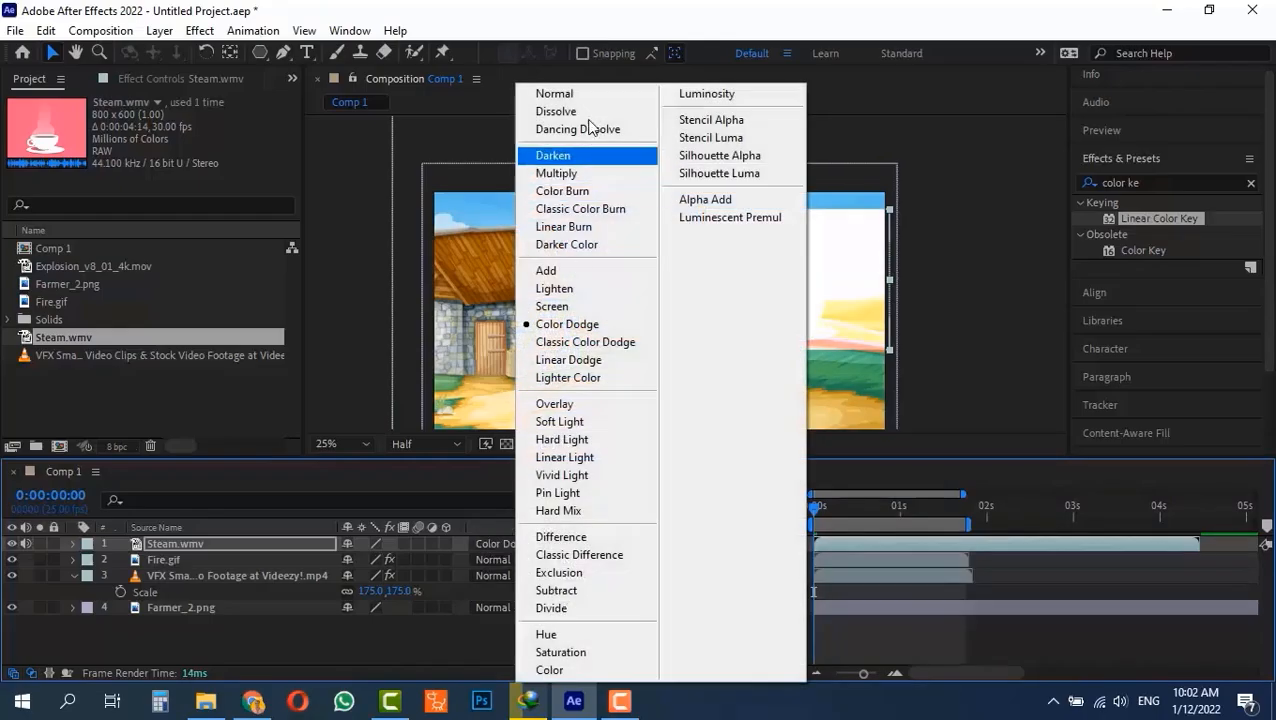
click(556, 93)
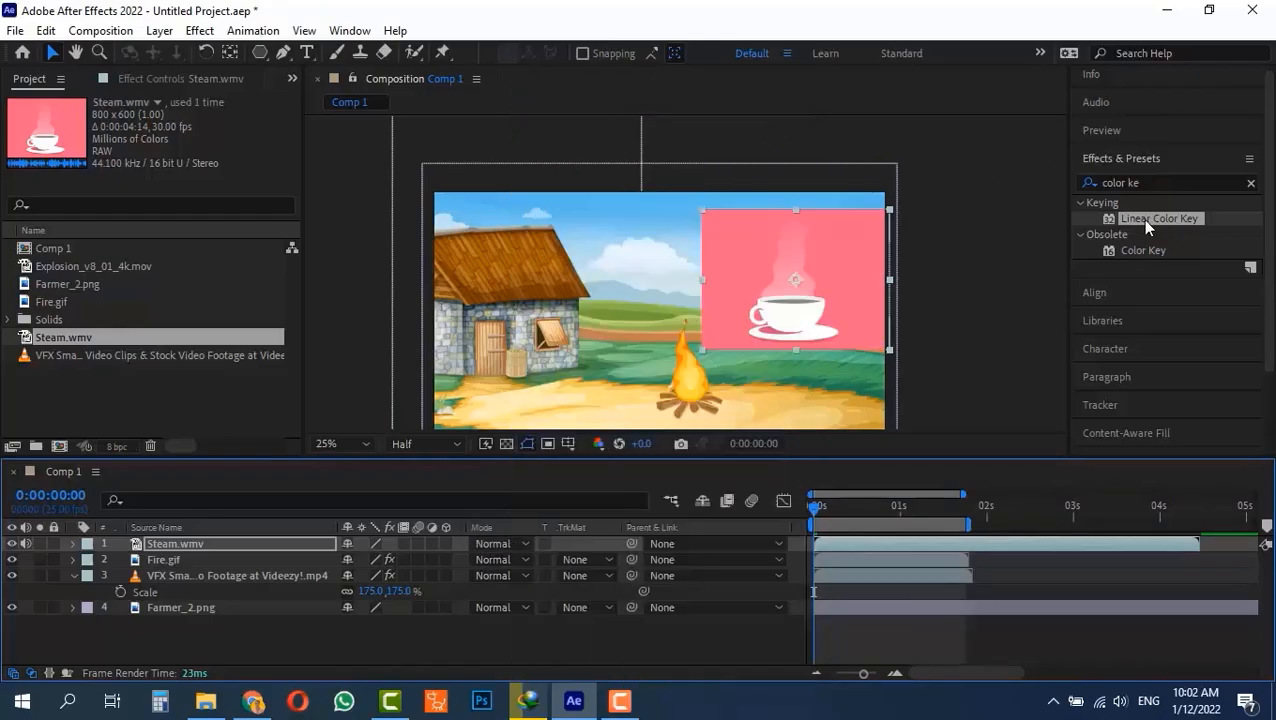
Apply Linear Color Key to the Steam.wmv layer and sample its pink background as the key color.
drag(1141, 219, 195, 541)
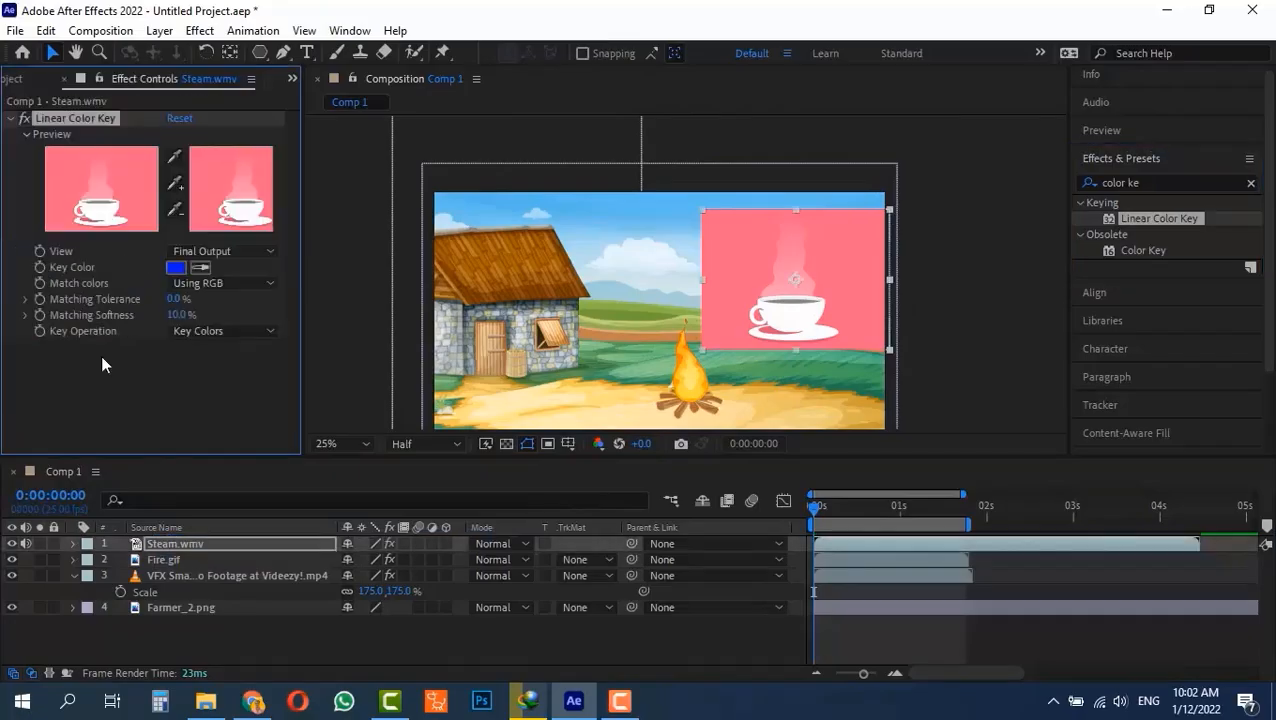
click(199, 266)
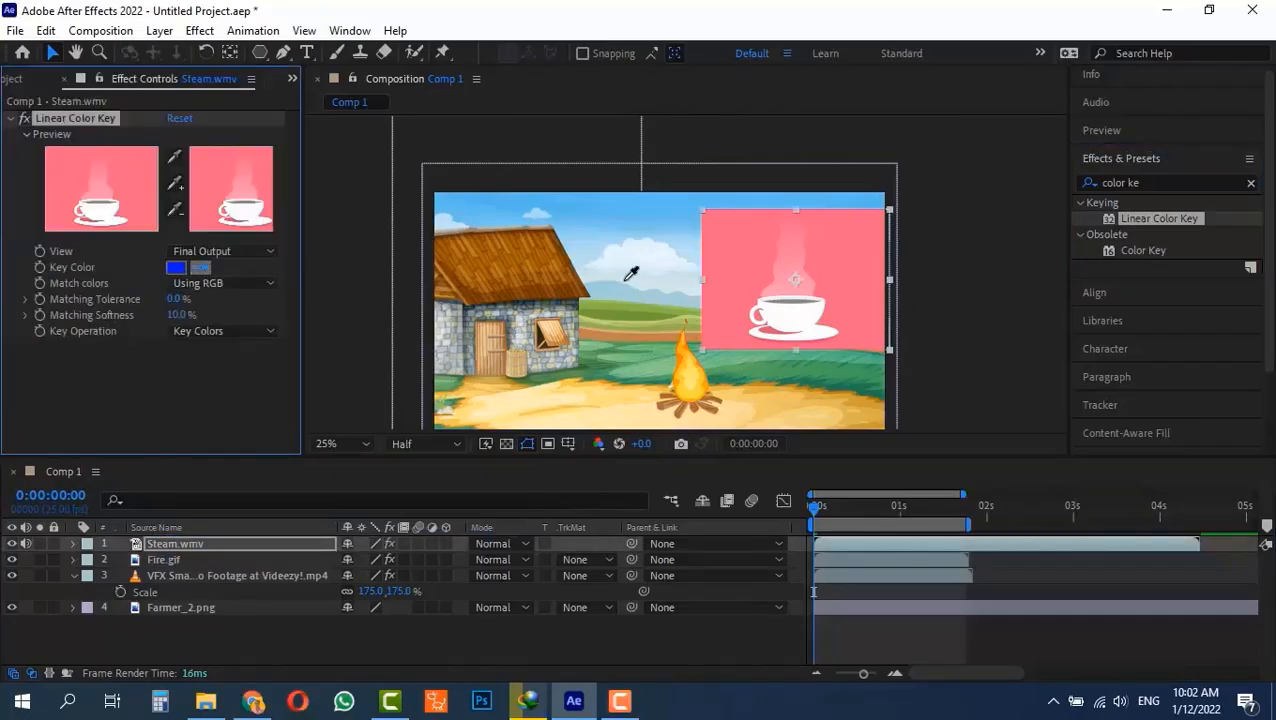
click(849, 261)
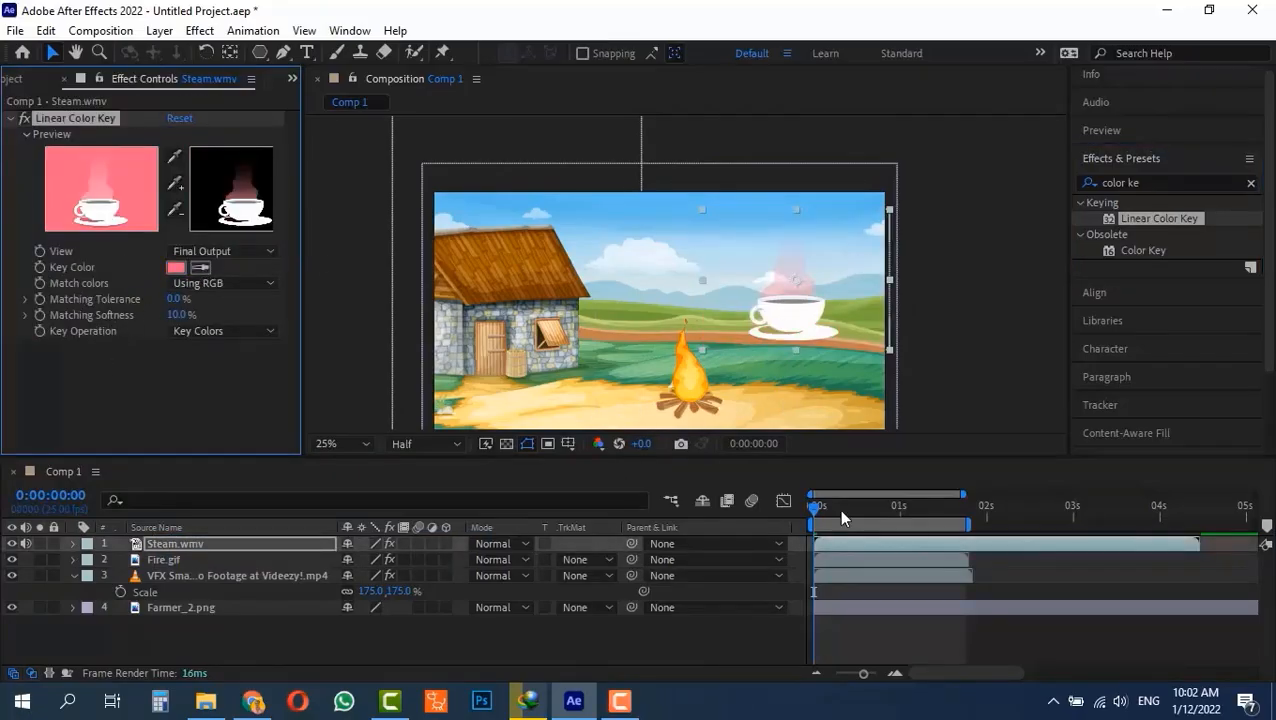
Preview the composition, move the steaming cup down beside the campfire and go to frame 0:00:00:09.
key(space)
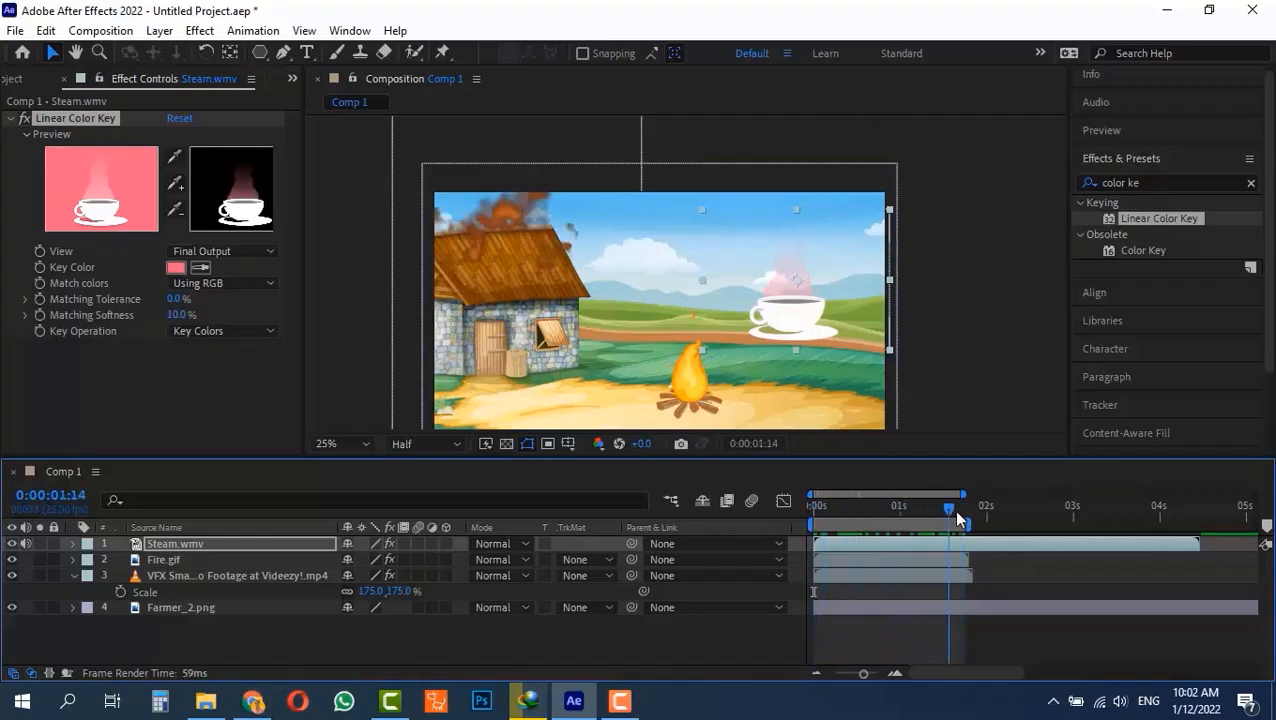
drag(799, 320, 788, 393)
drag(893, 512, 845, 492)
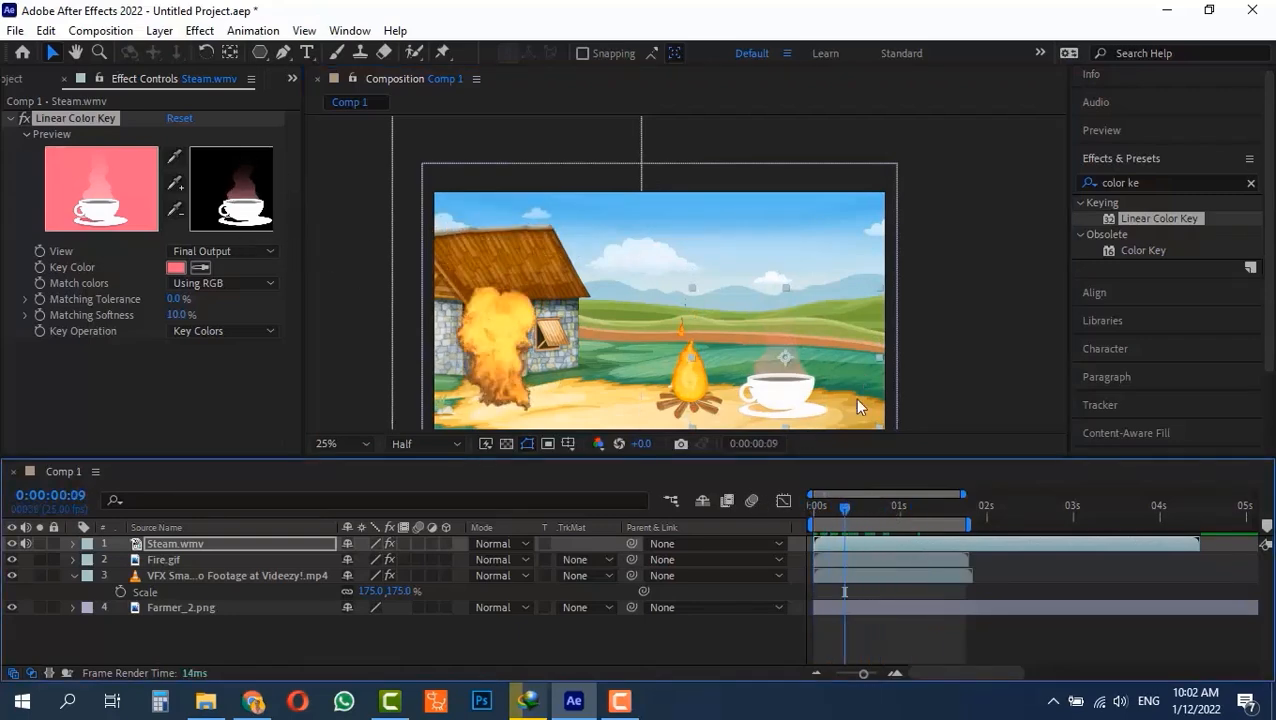